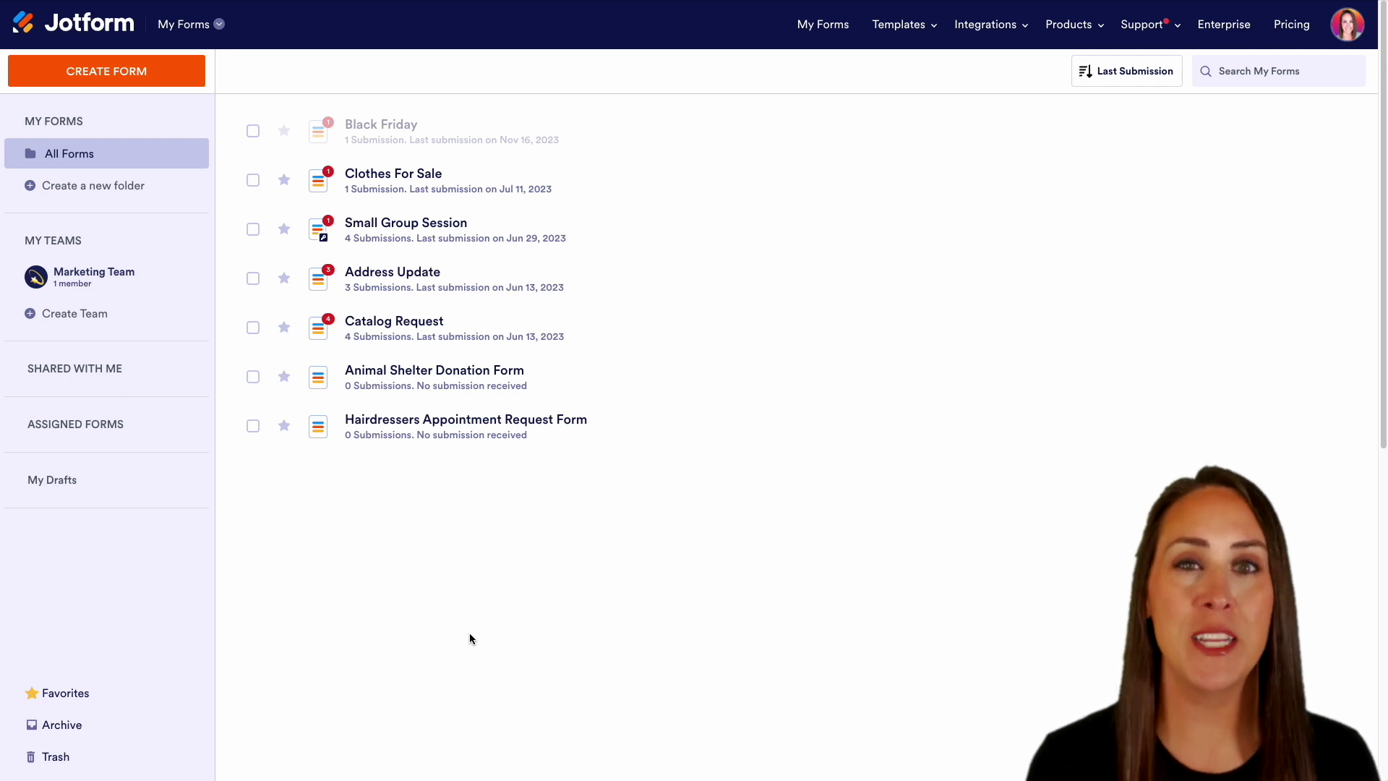
- Open the form template gallery, search for 'pizza', and browse the 14 results
{"action": "left_click", "coordinate": [126, 70]}
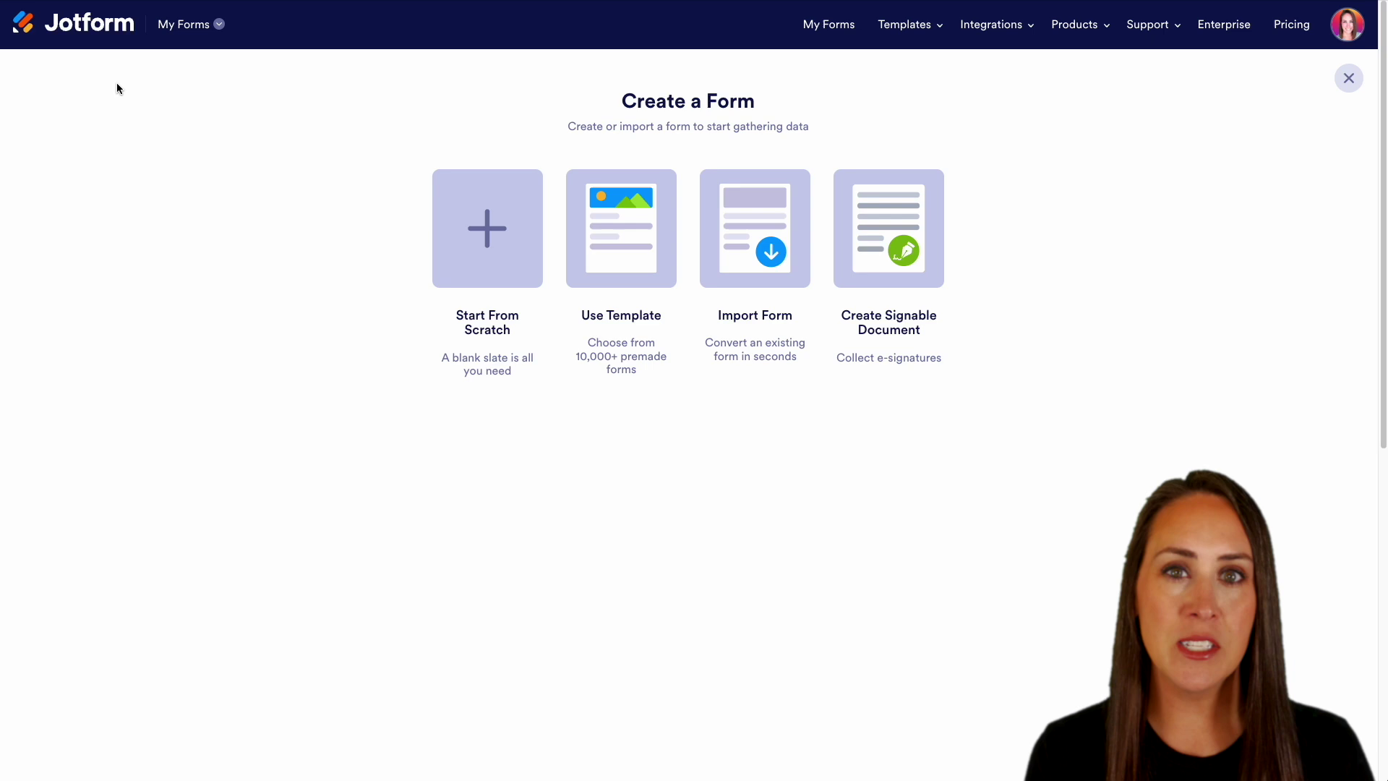
{"action": "left_click", "coordinate": [629, 256]}
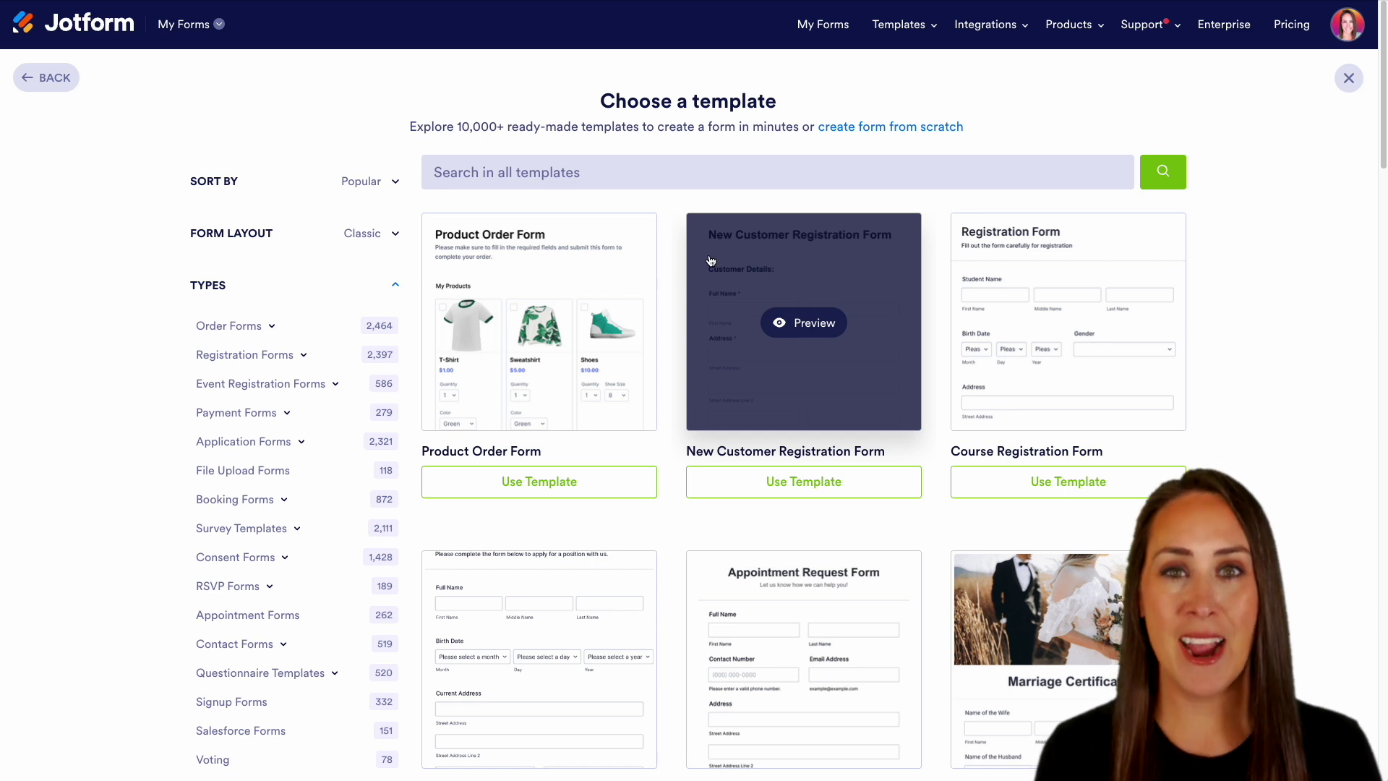
{"action": "left_click", "coordinate": [606, 174]}
{"action": "type", "text": "pizza"}
{"action": "key", "text": "Return"}
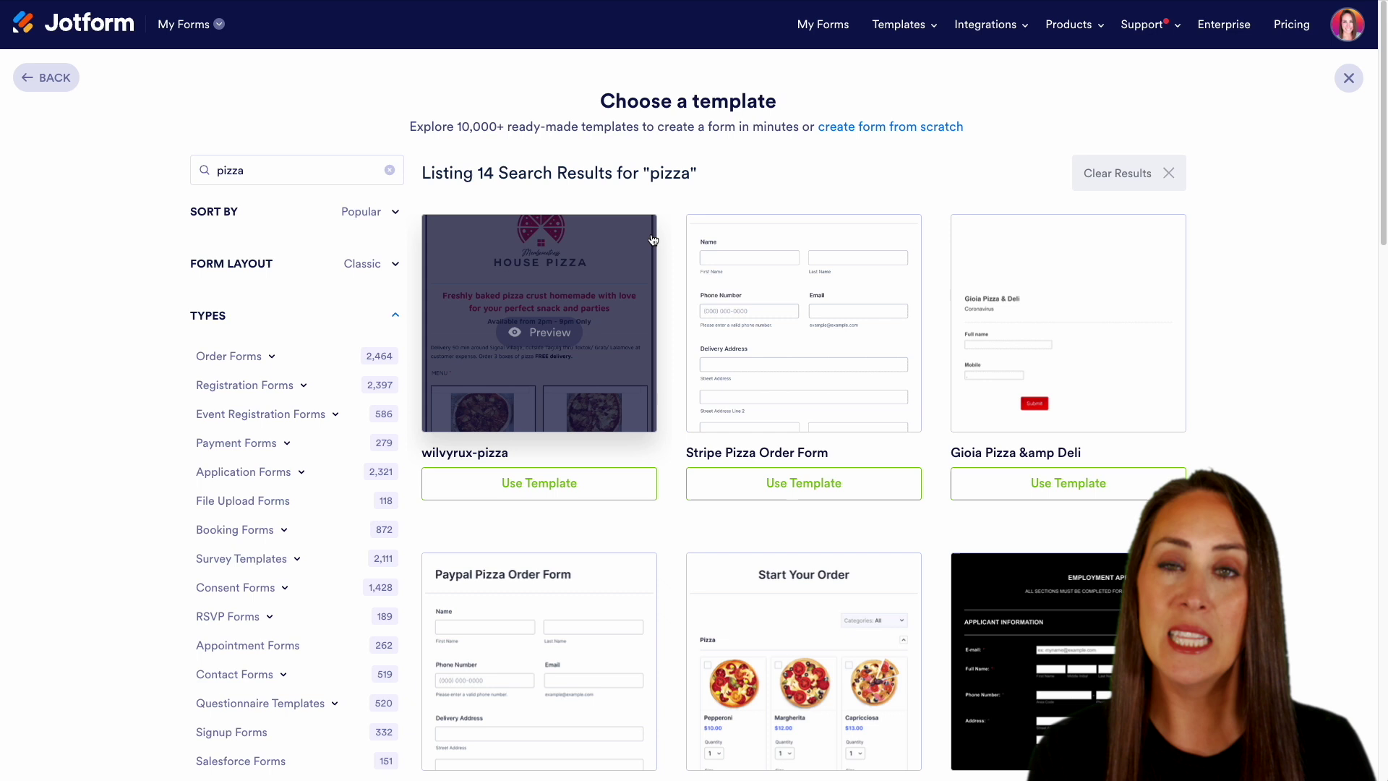
{"action": "scroll", "coordinate": [670, 414], "scroll_direction": "down", "scroll_amount": 1}
{"action": "scroll", "coordinate": [671, 419], "scroll_direction": "down", "scroll_amount": 8}
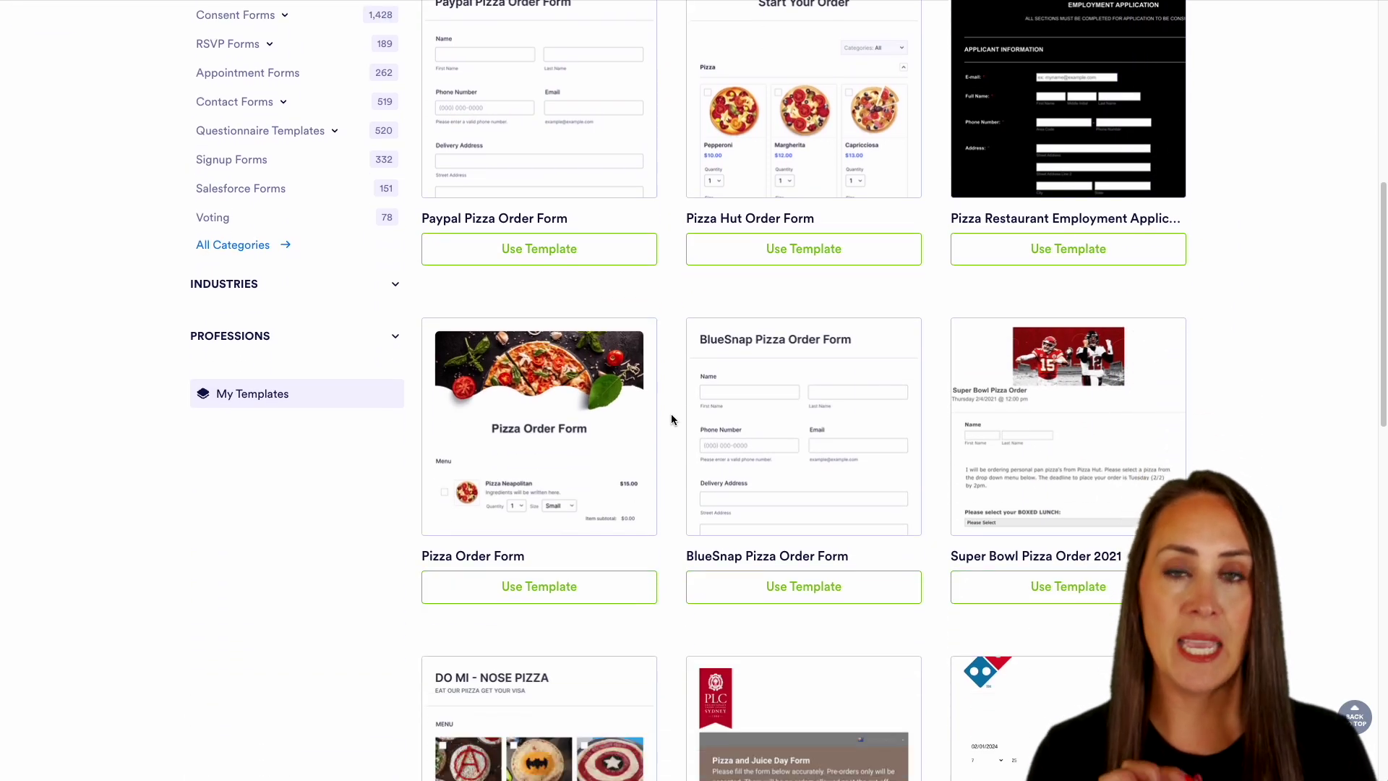
{"action": "scroll", "coordinate": [671, 415], "scroll_direction": "up", "scroll_amount": 5}
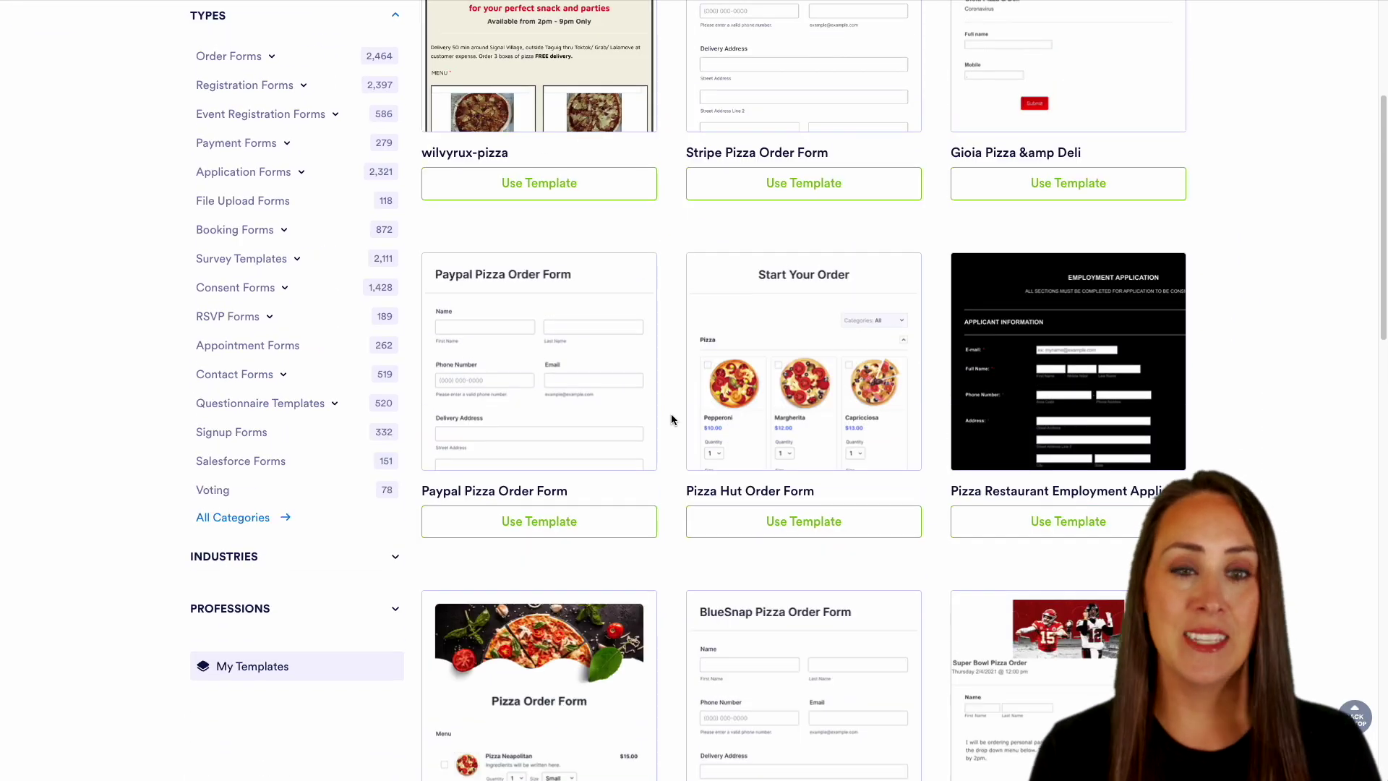
{"action": "scroll", "coordinate": [671, 419], "scroll_direction": "up", "scroll_amount": 1}
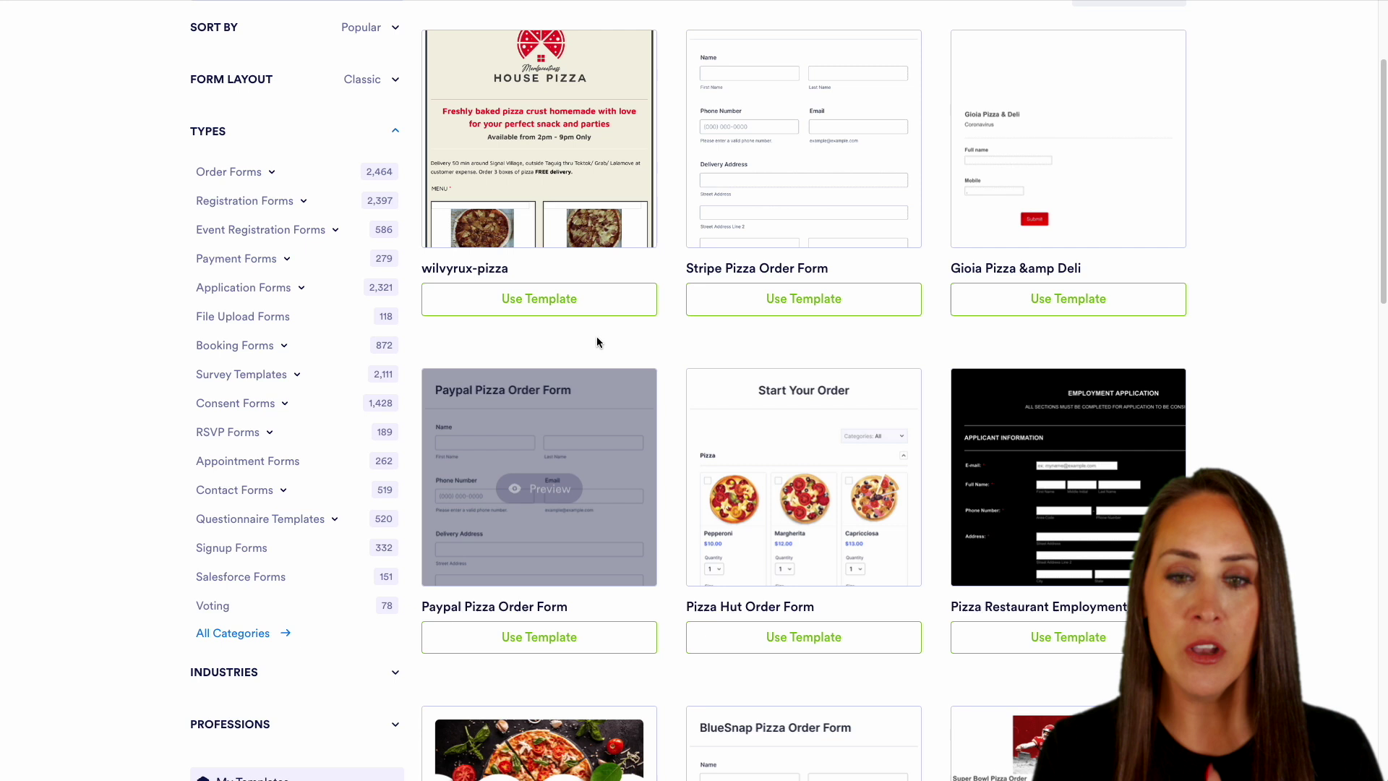
{"action": "left_click", "coordinate": [568, 213]}
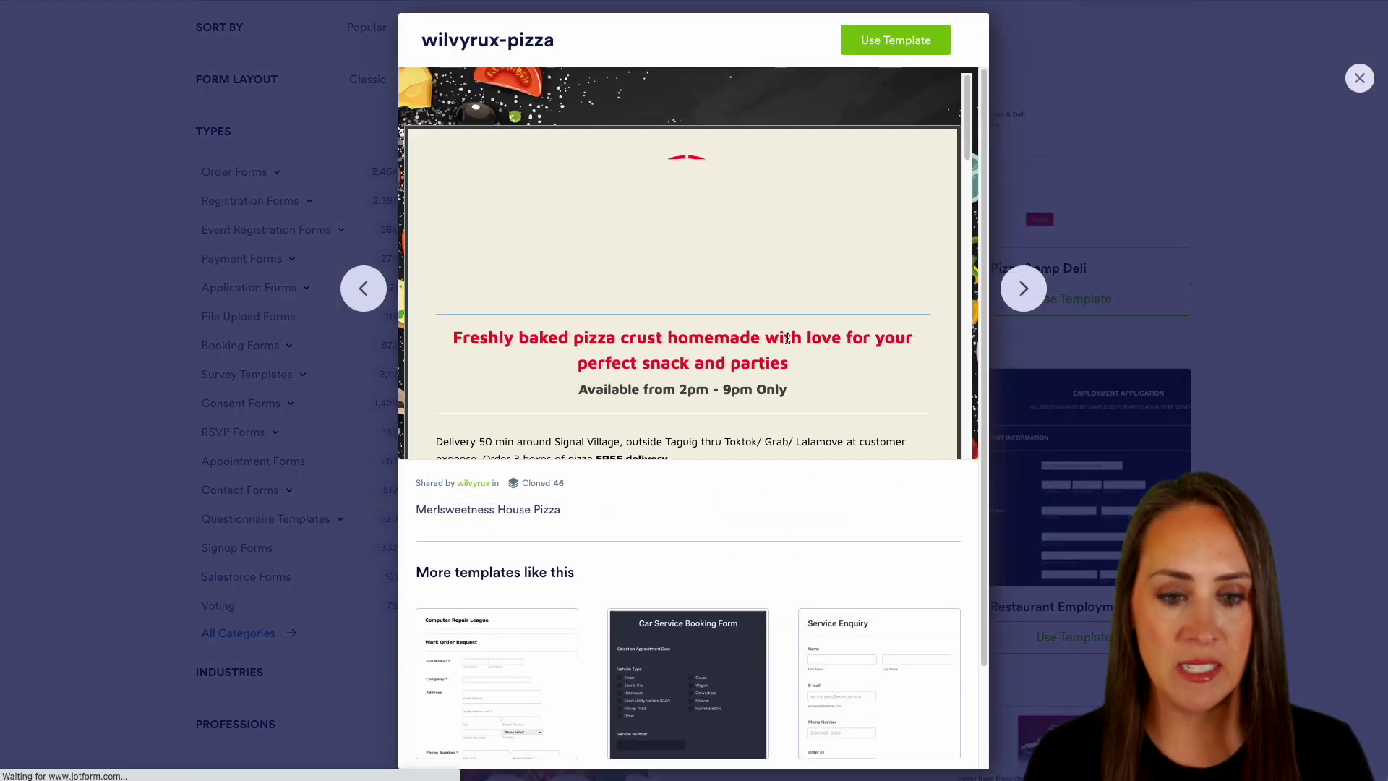
{"action": "scroll", "coordinate": [790, 343], "scroll_direction": "down", "scroll_amount": 6}
{"action": "scroll", "coordinate": [789, 343], "scroll_direction": "down", "scroll_amount": 6}
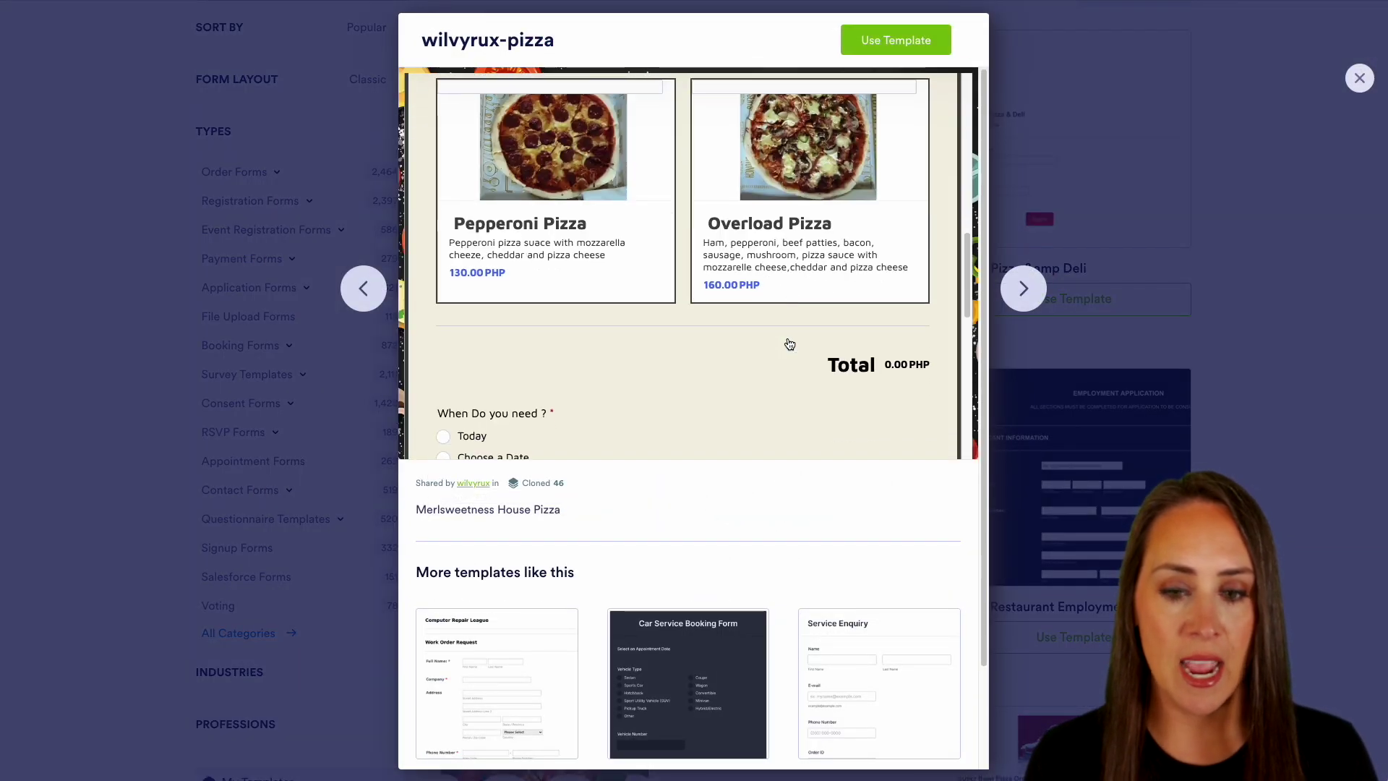
{"action": "scroll", "coordinate": [790, 343], "scroll_direction": "down", "scroll_amount": 3}
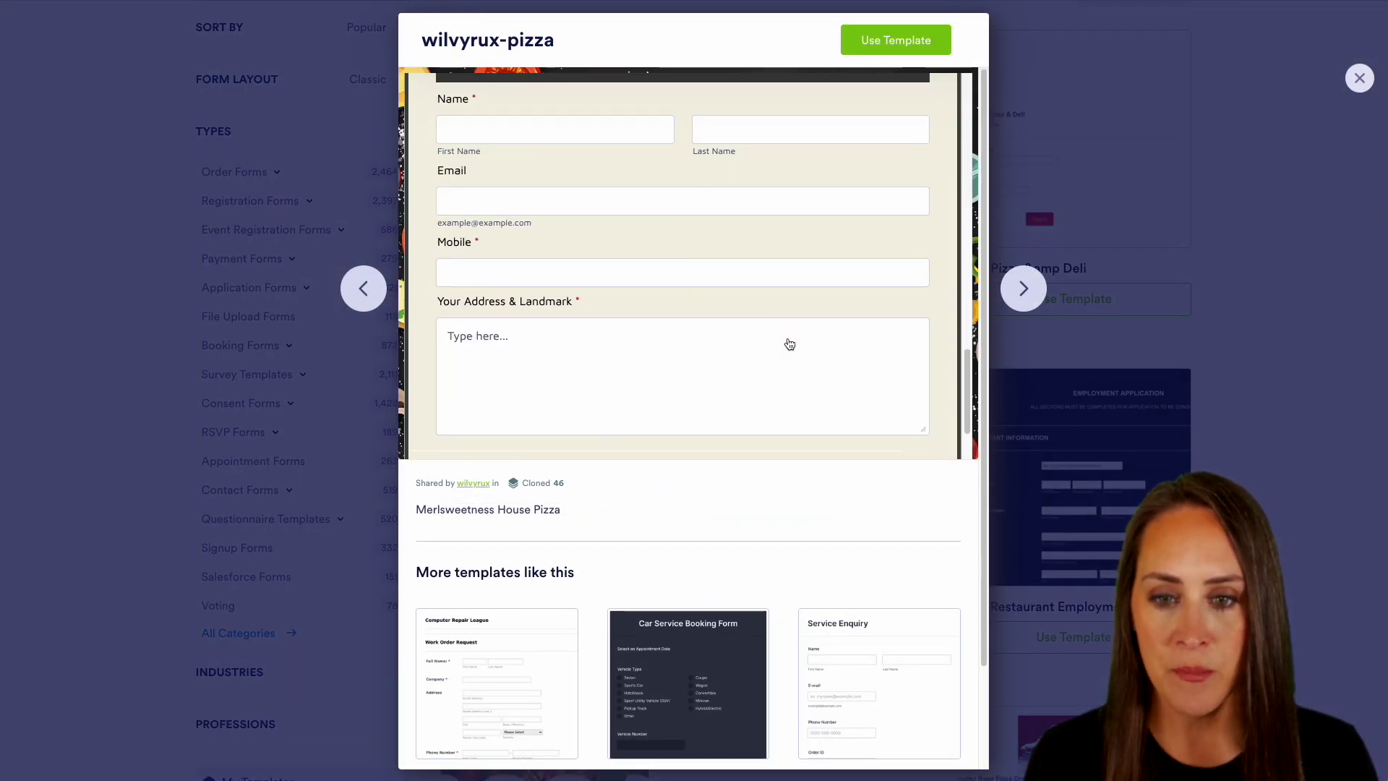
{"action": "scroll", "coordinate": [788, 338], "scroll_direction": "down", "scroll_amount": 1}
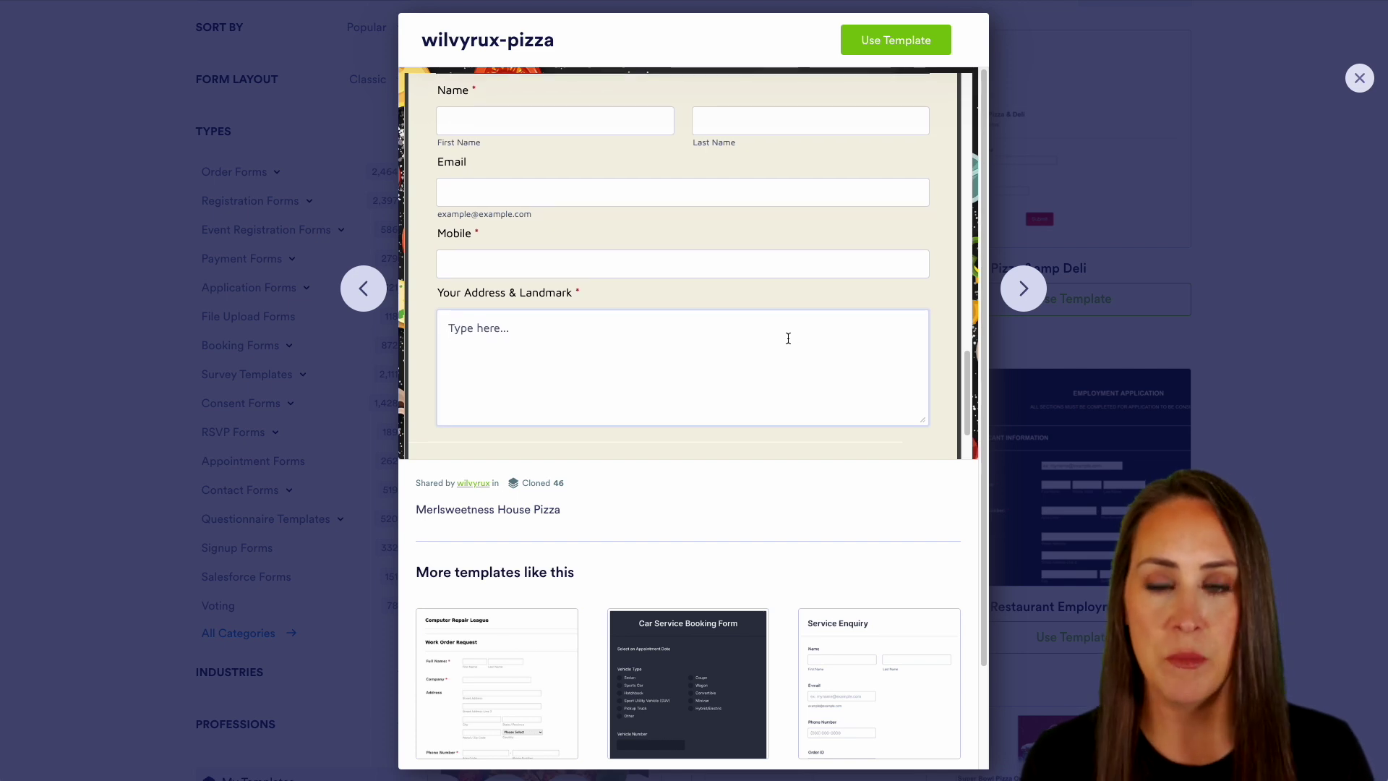
{"action": "scroll", "coordinate": [788, 338], "scroll_direction": "down", "scroll_amount": 2}
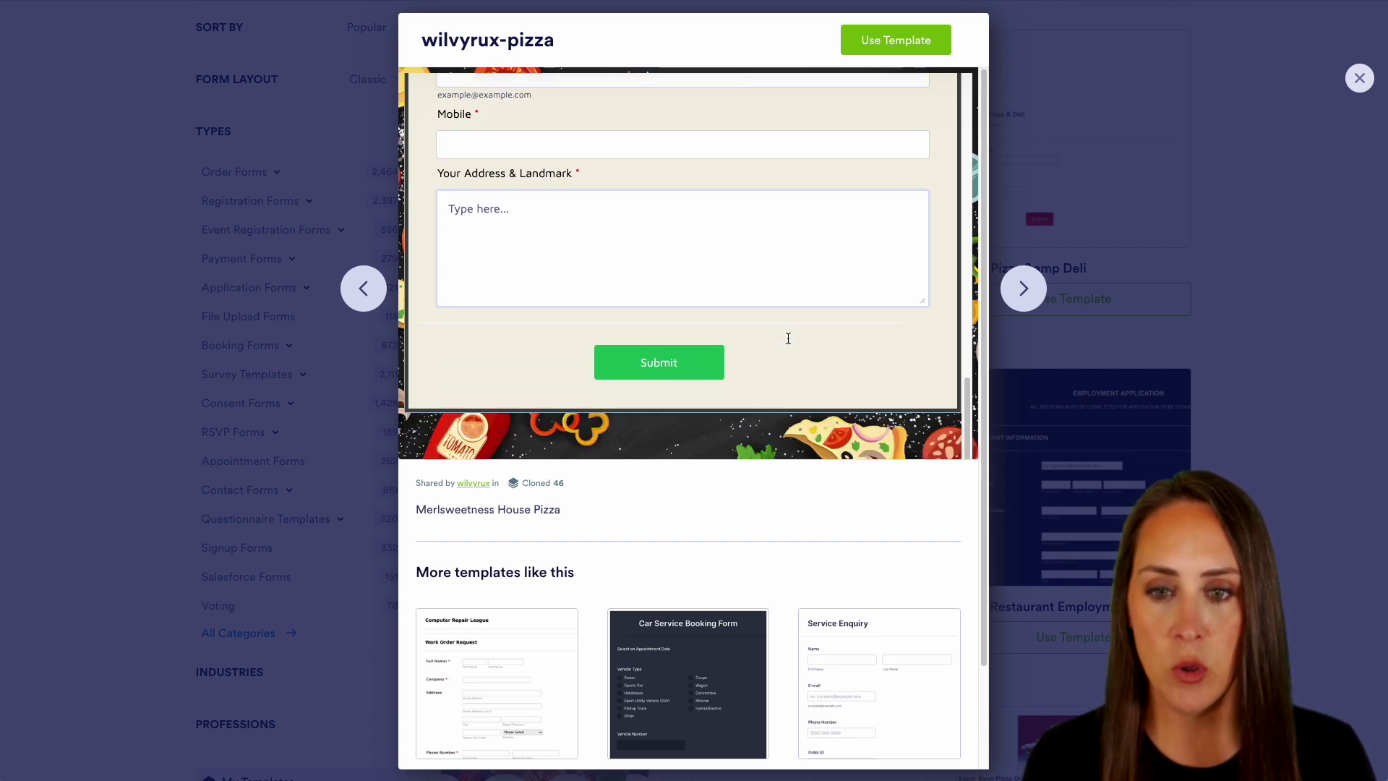
{"action": "scroll", "coordinate": [788, 338], "scroll_direction": "up", "scroll_amount": 5}
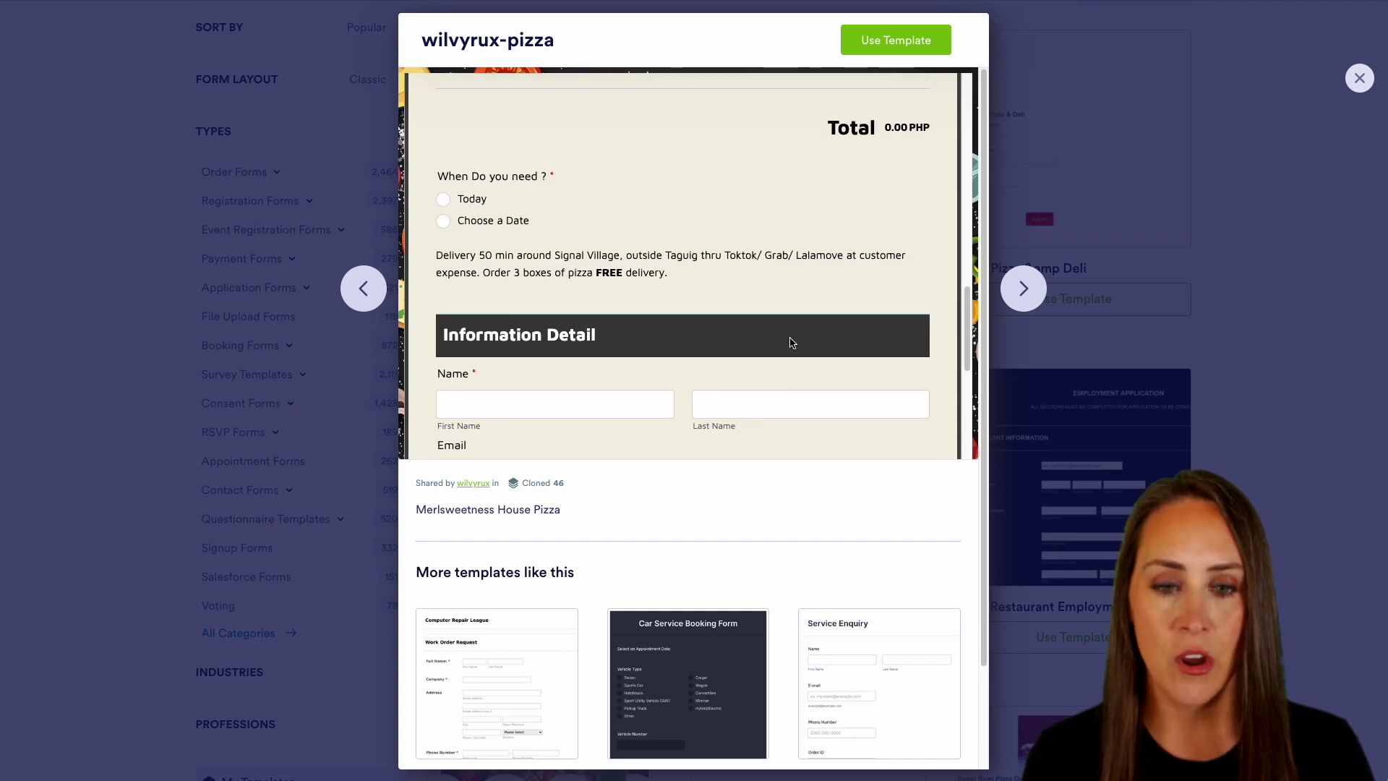
{"action": "scroll", "coordinate": [791, 342], "scroll_direction": "up", "scroll_amount": 5}
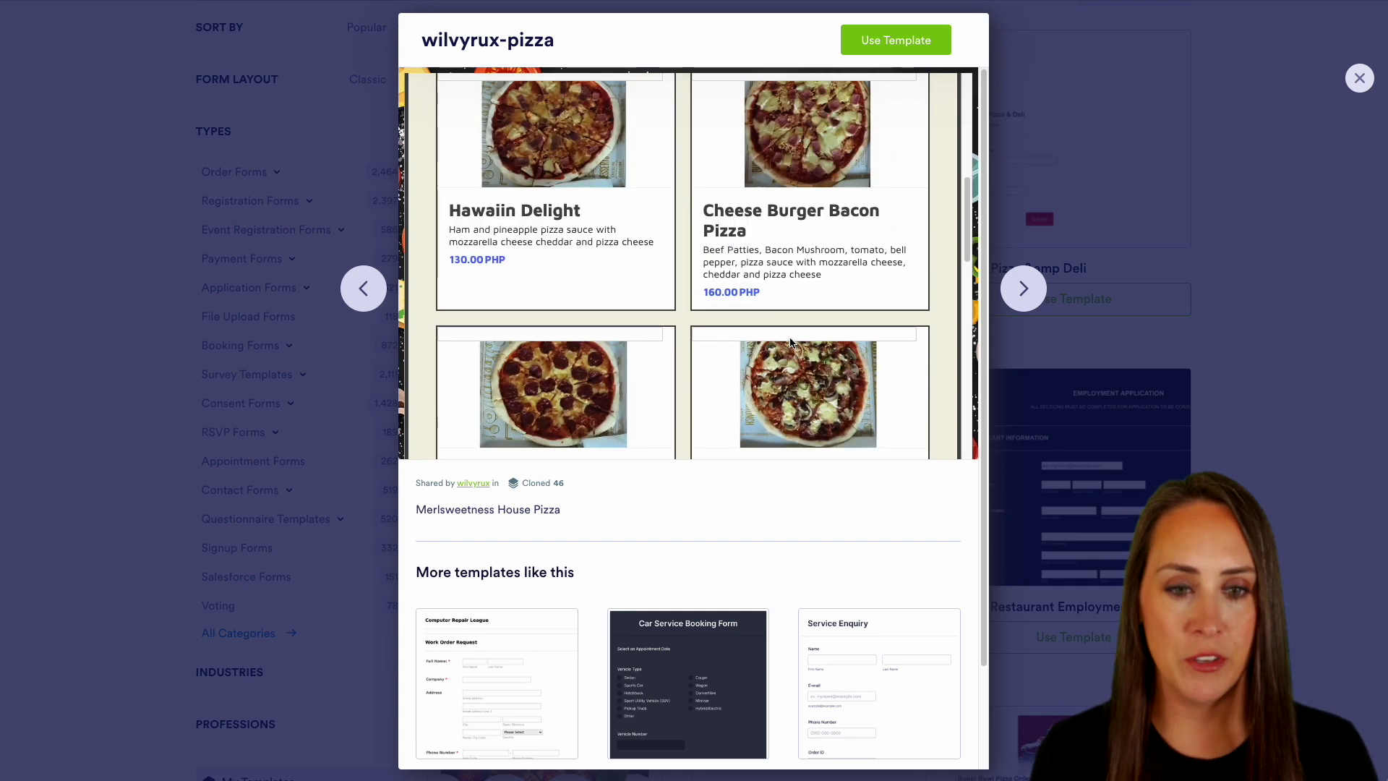
{"action": "scroll", "coordinate": [789, 342], "scroll_direction": "up", "scroll_amount": 4}
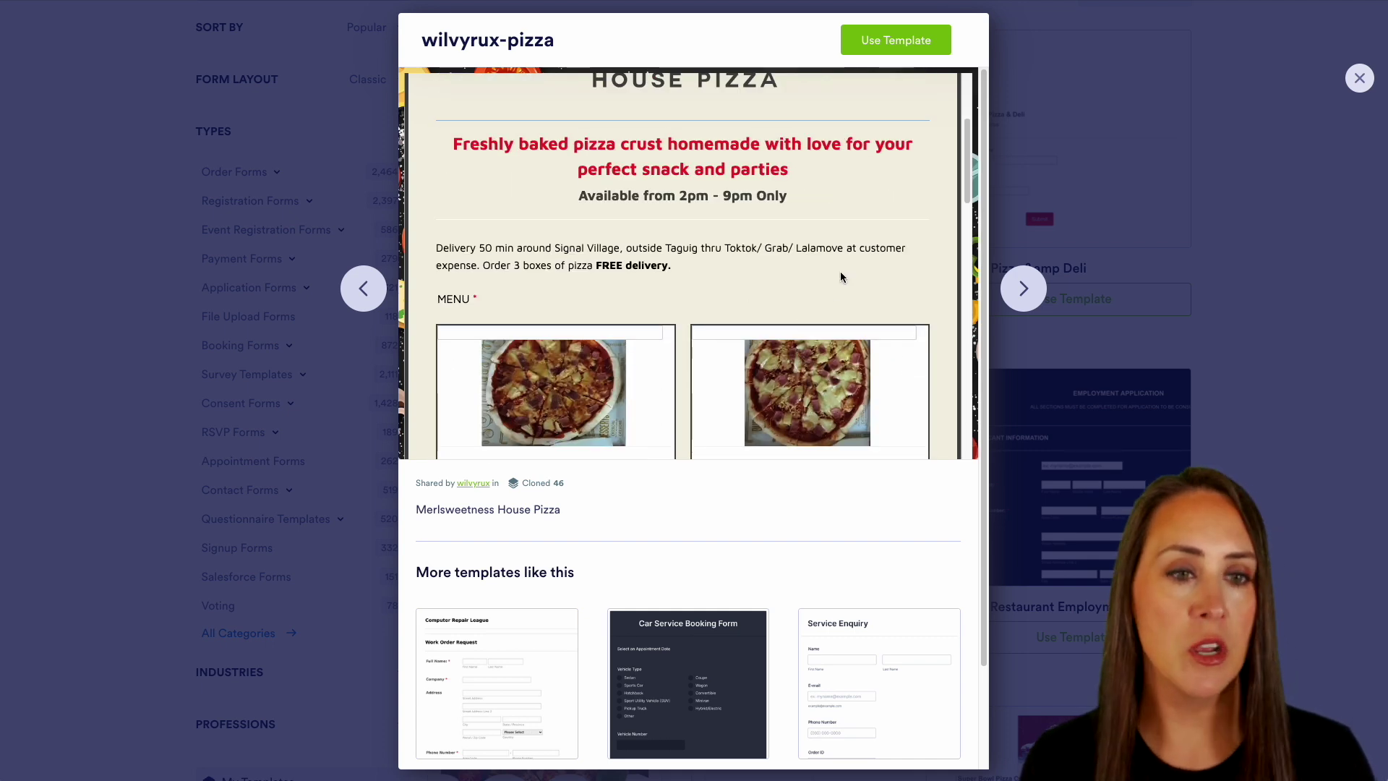
{"action": "left_click", "coordinate": [1268, 59]}
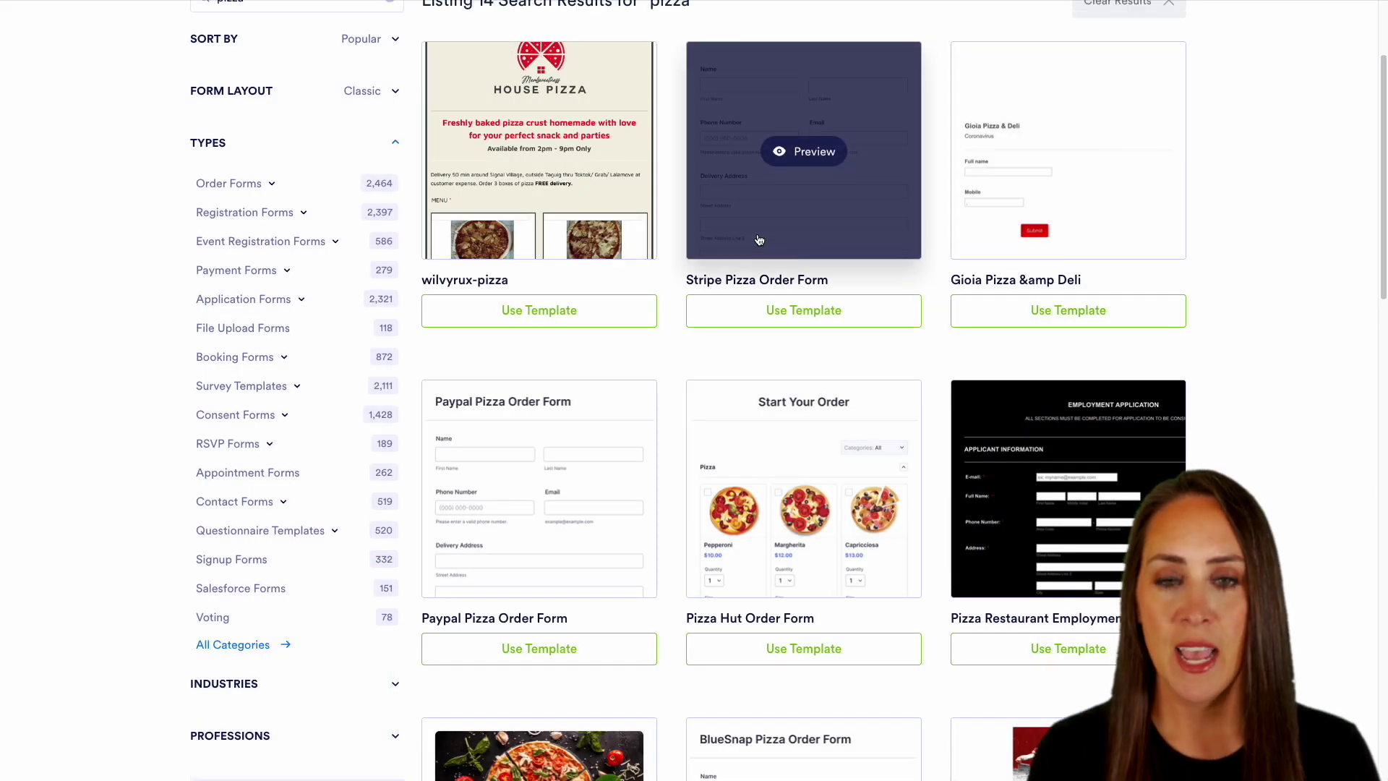
- Go back and start a new classic form from scratch
{"action": "scroll", "coordinate": [759, 240], "scroll_direction": "up", "scroll_amount": 3}
{"action": "left_click", "coordinate": [41, 79]}
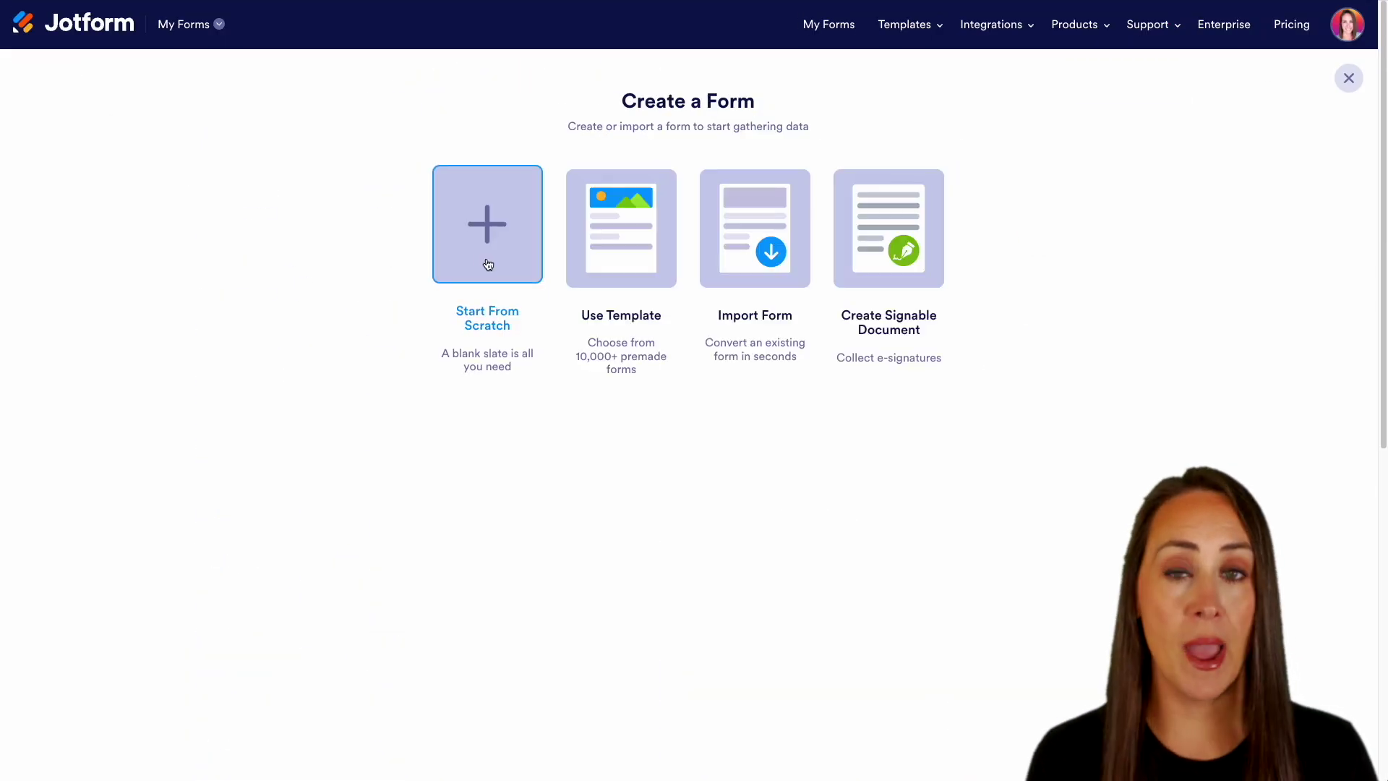
{"action": "left_click", "coordinate": [487, 267]}
{"action": "left_click", "coordinate": [589, 274]}
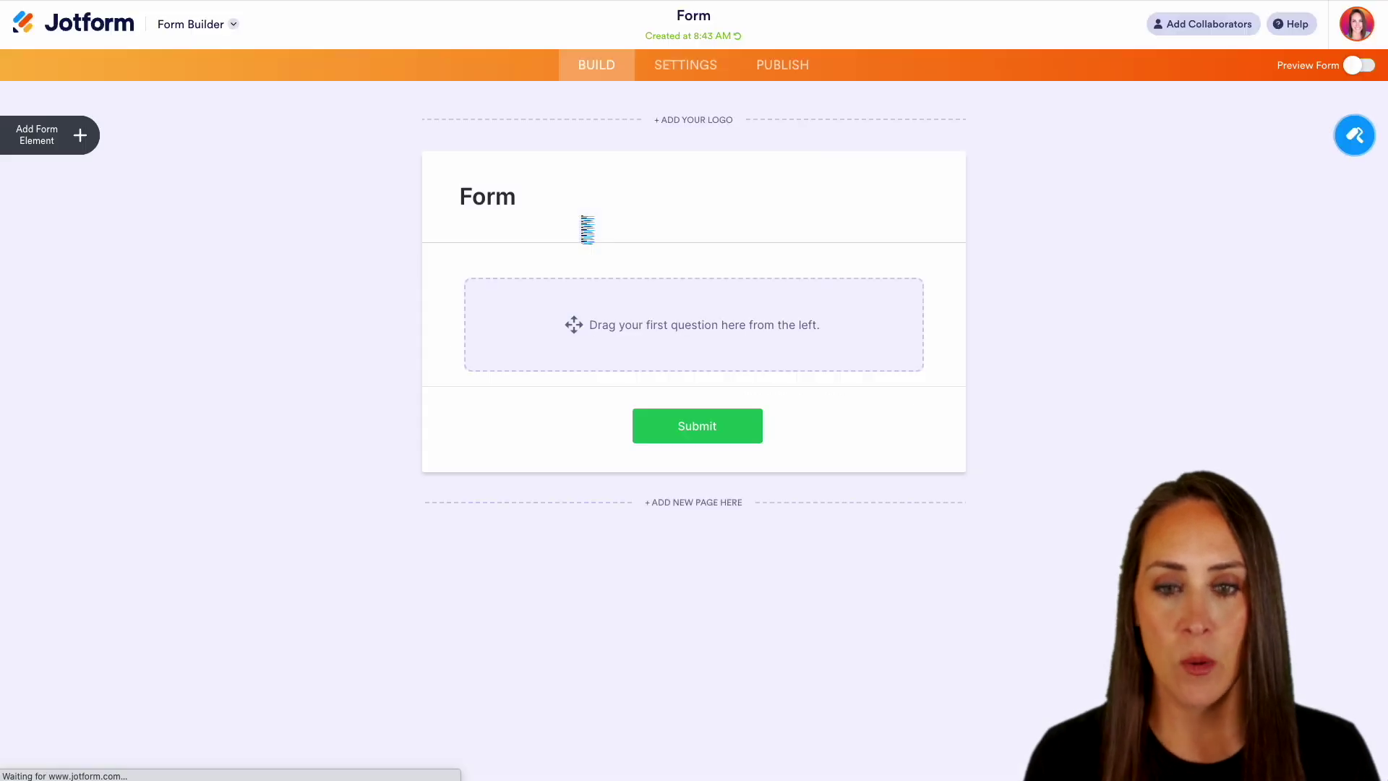
- Add Full Name, Email, Phone and Address fields, relabelling Address as 'Delivery Address'
{"action": "left_click", "coordinate": [76, 138]}
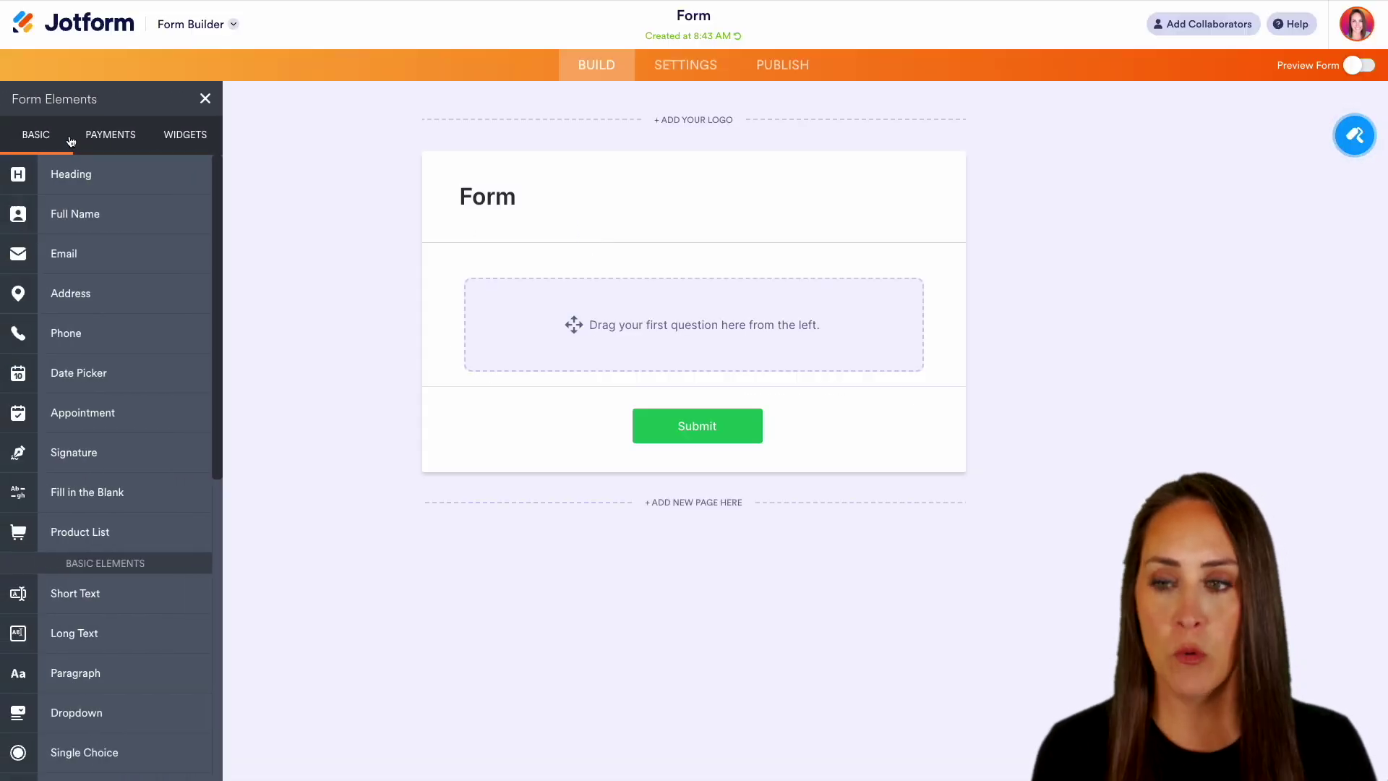
{"action": "left_click", "coordinate": [92, 217]}
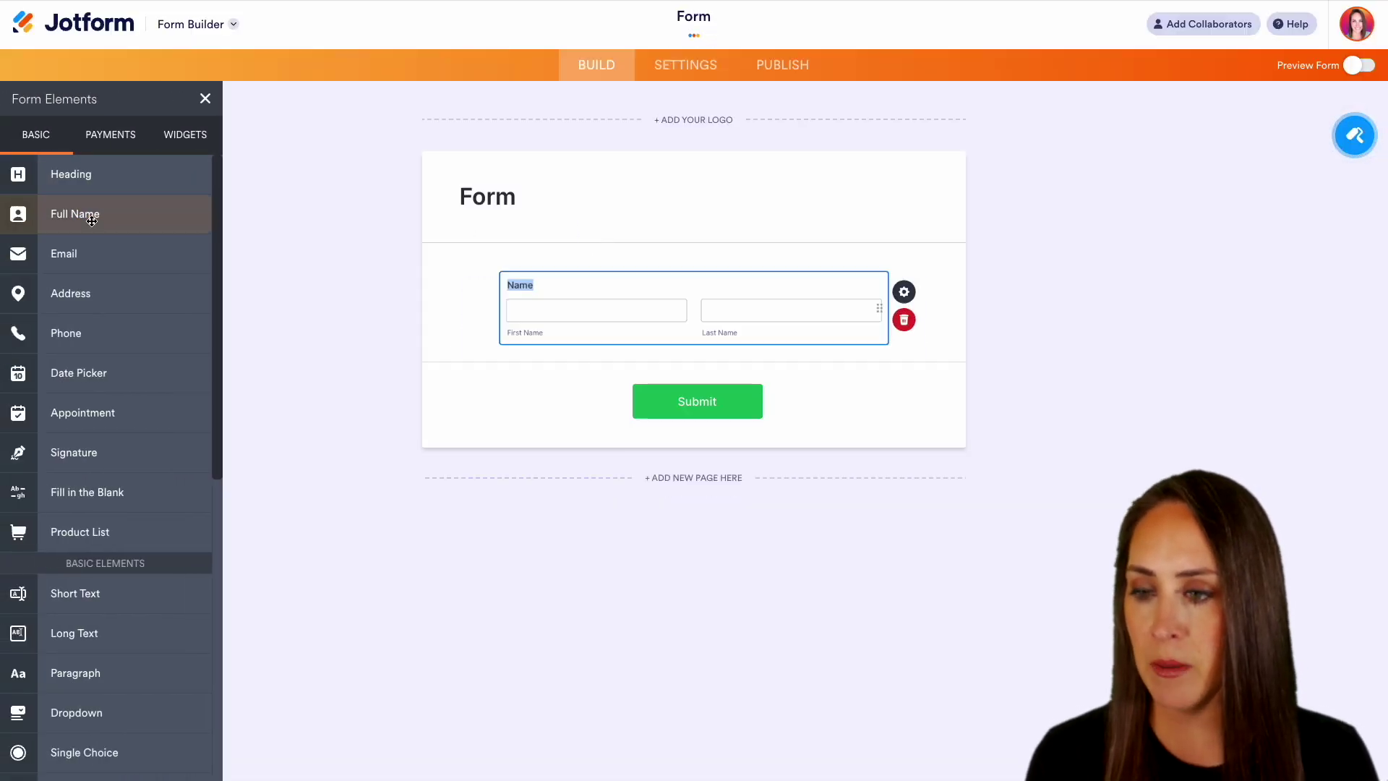
{"action": "left_click", "coordinate": [104, 253]}
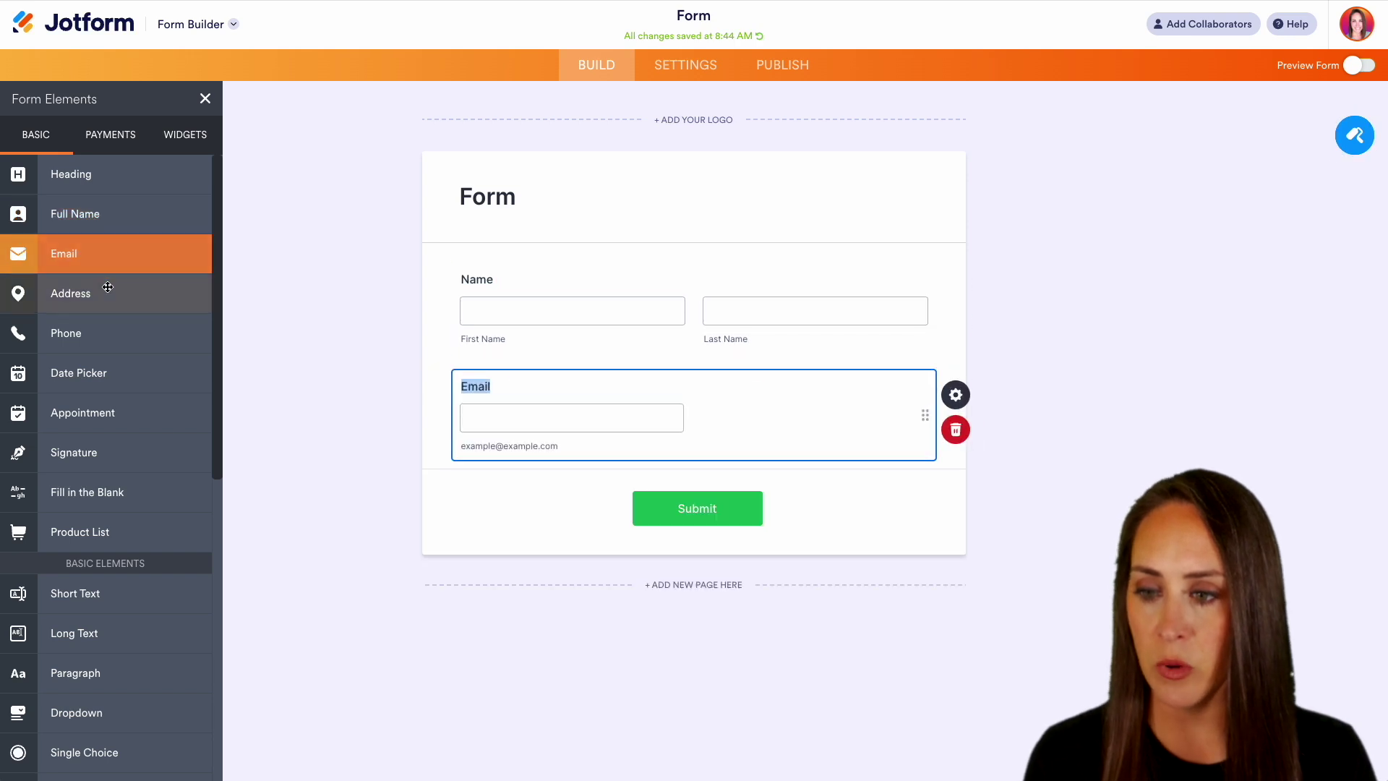
{"action": "left_click", "coordinate": [101, 333]}
{"action": "left_click", "coordinate": [104, 295]}
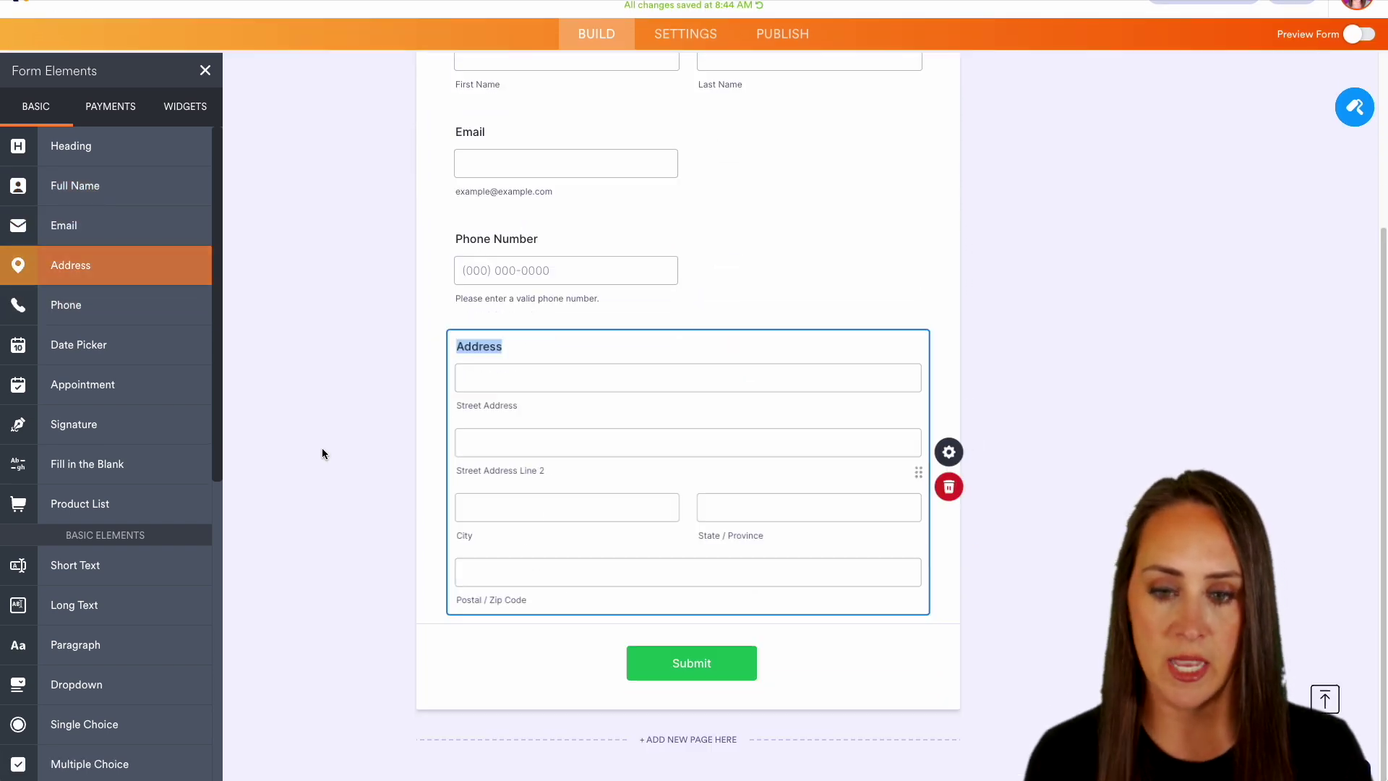
{"action": "left_click", "coordinate": [457, 345]}
{"action": "type", "text": "Delivery"}
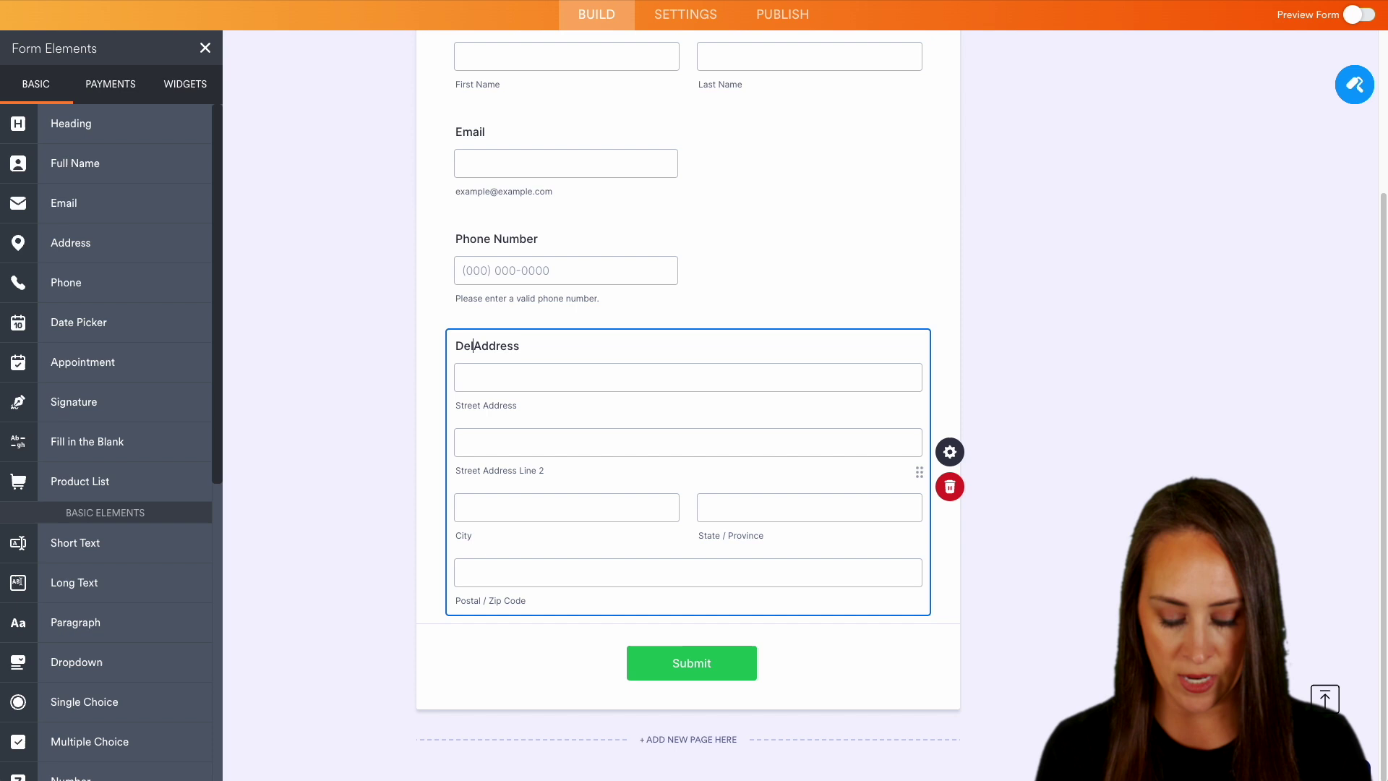
{"action": "scroll", "coordinate": [687, 434], "scroll_direction": "up", "scroll_amount": 4}
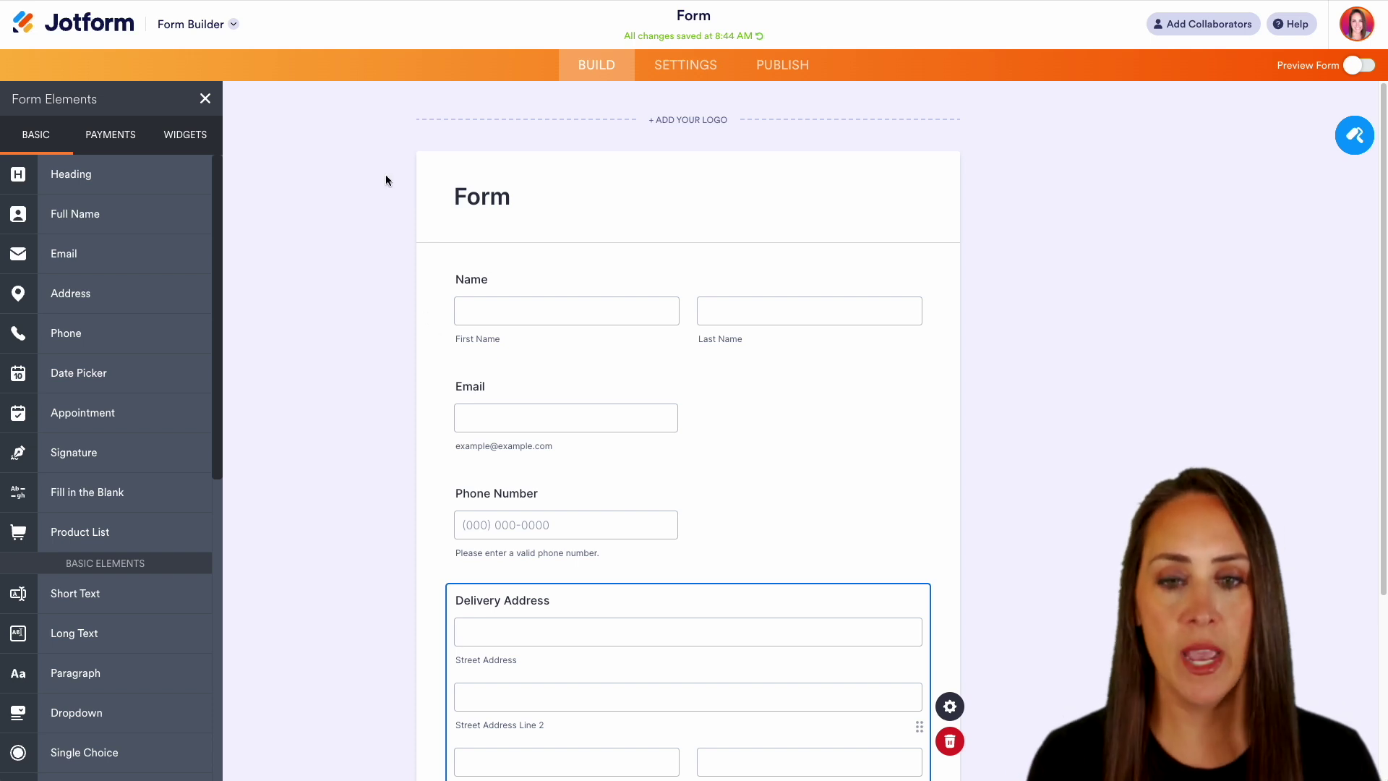
- Delete the Form heading block and retitle the form 'Pizza Order Form'
{"action": "left_click", "coordinate": [573, 186]}
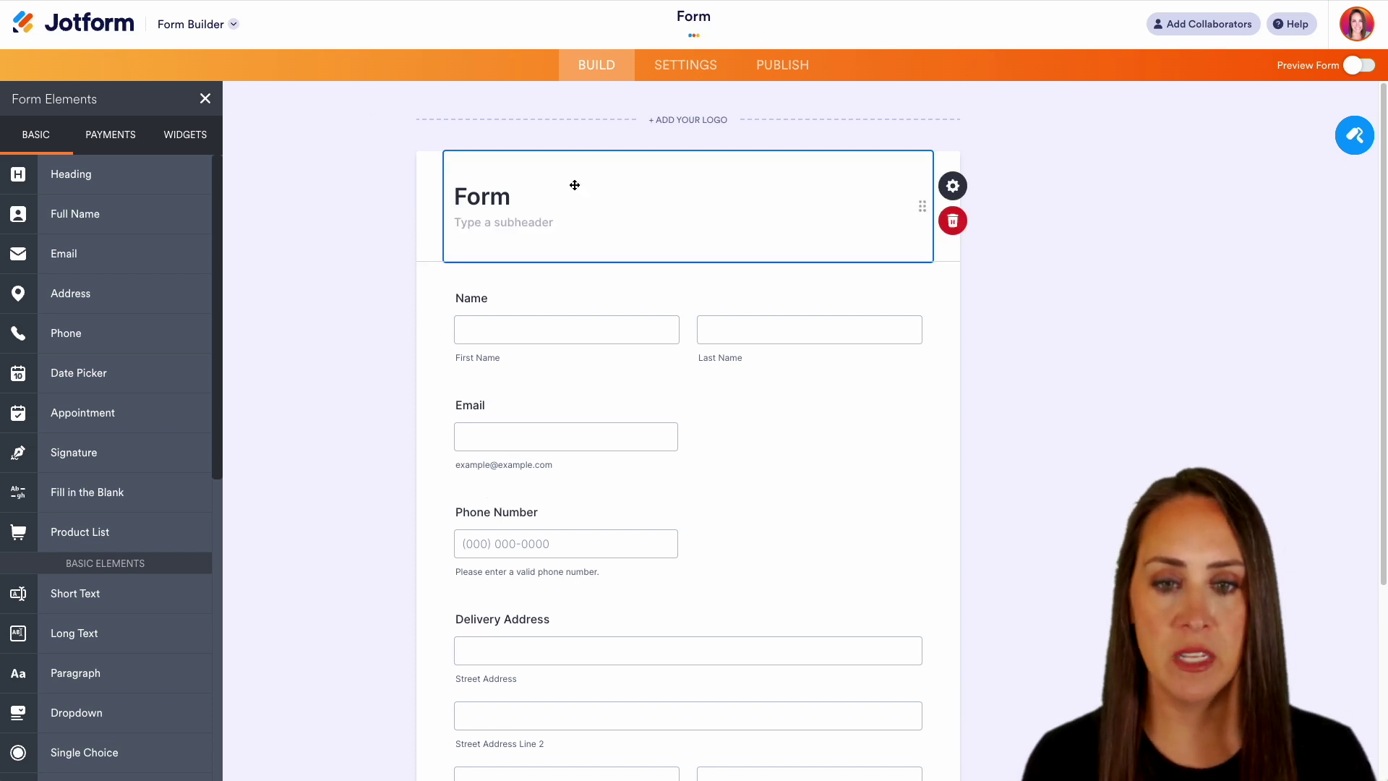
{"action": "left_click", "coordinate": [951, 217]}
{"action": "double_click", "coordinate": [687, 14]}
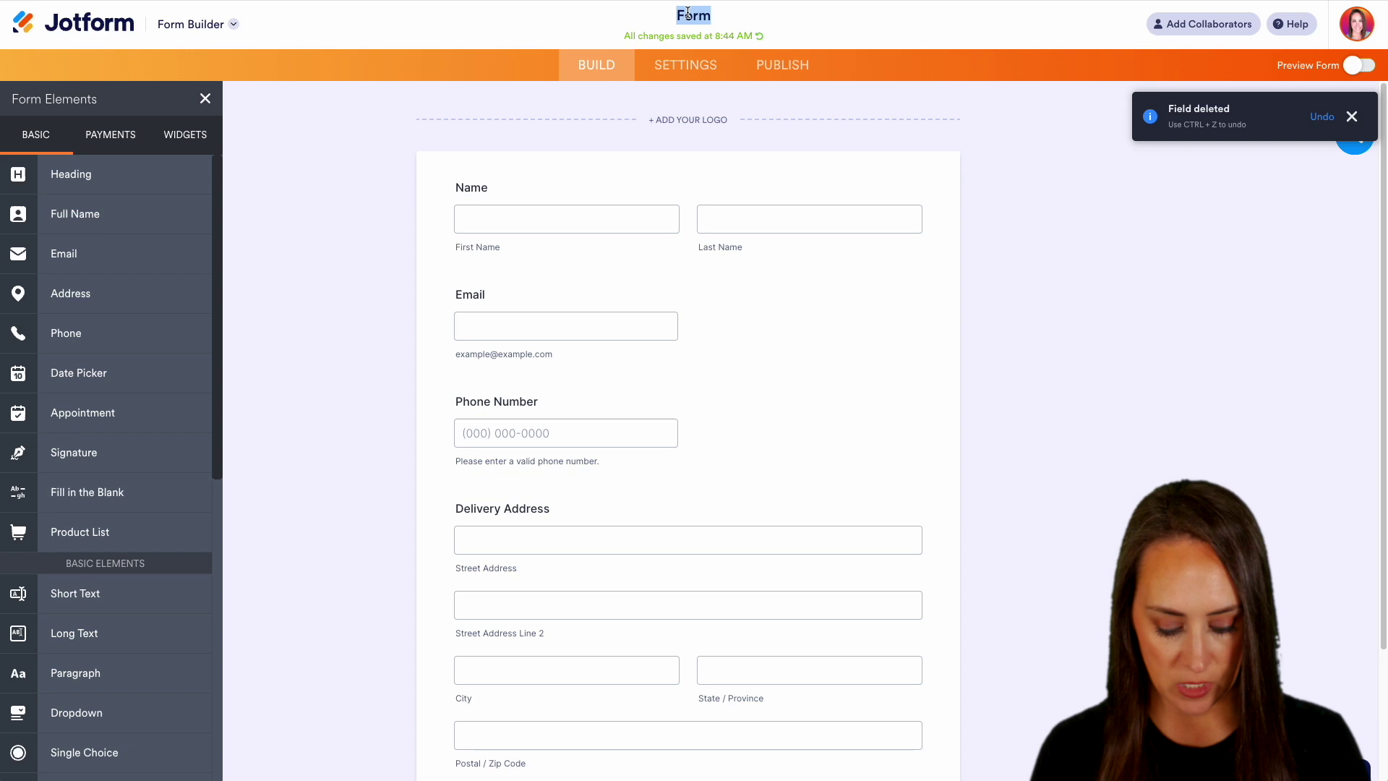
{"action": "type", "text": "Pizza Order"}
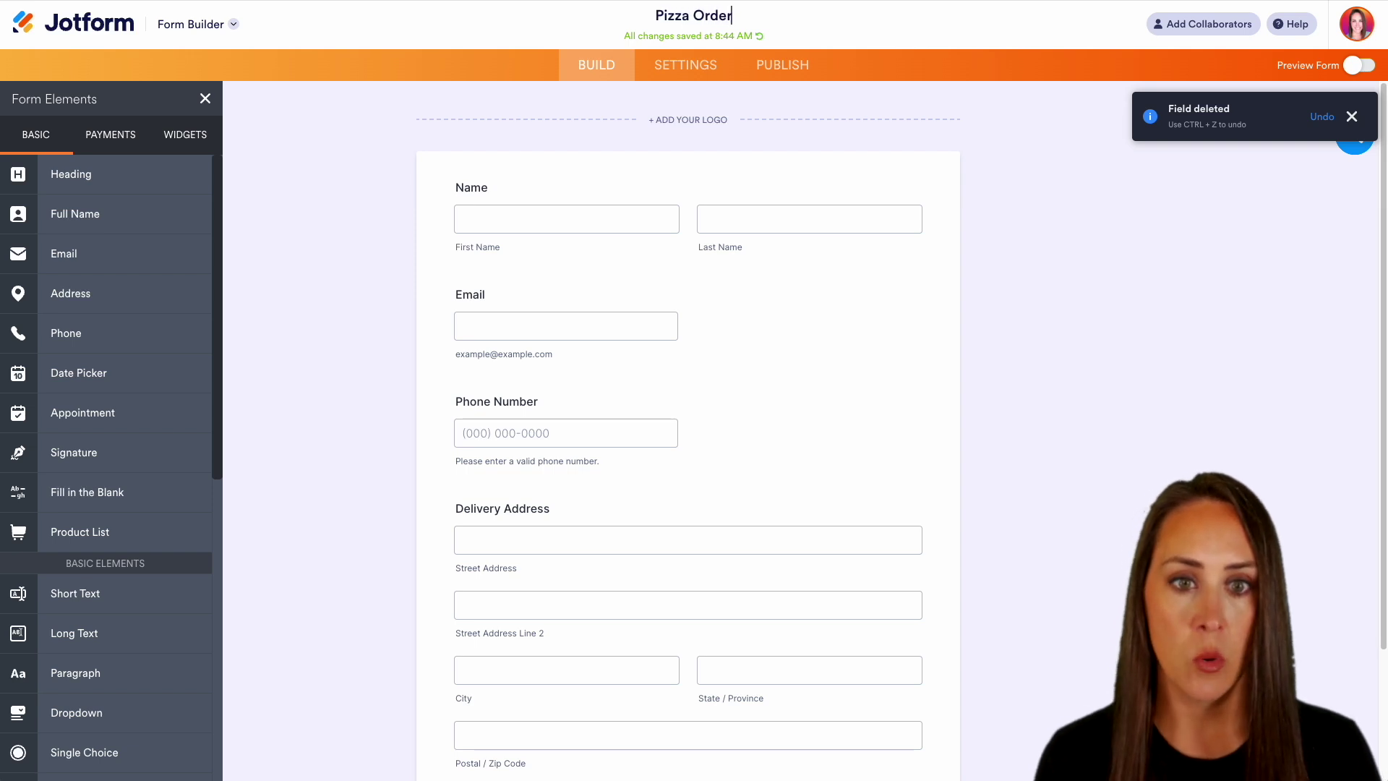
{"action": "type", "text": " Form"}
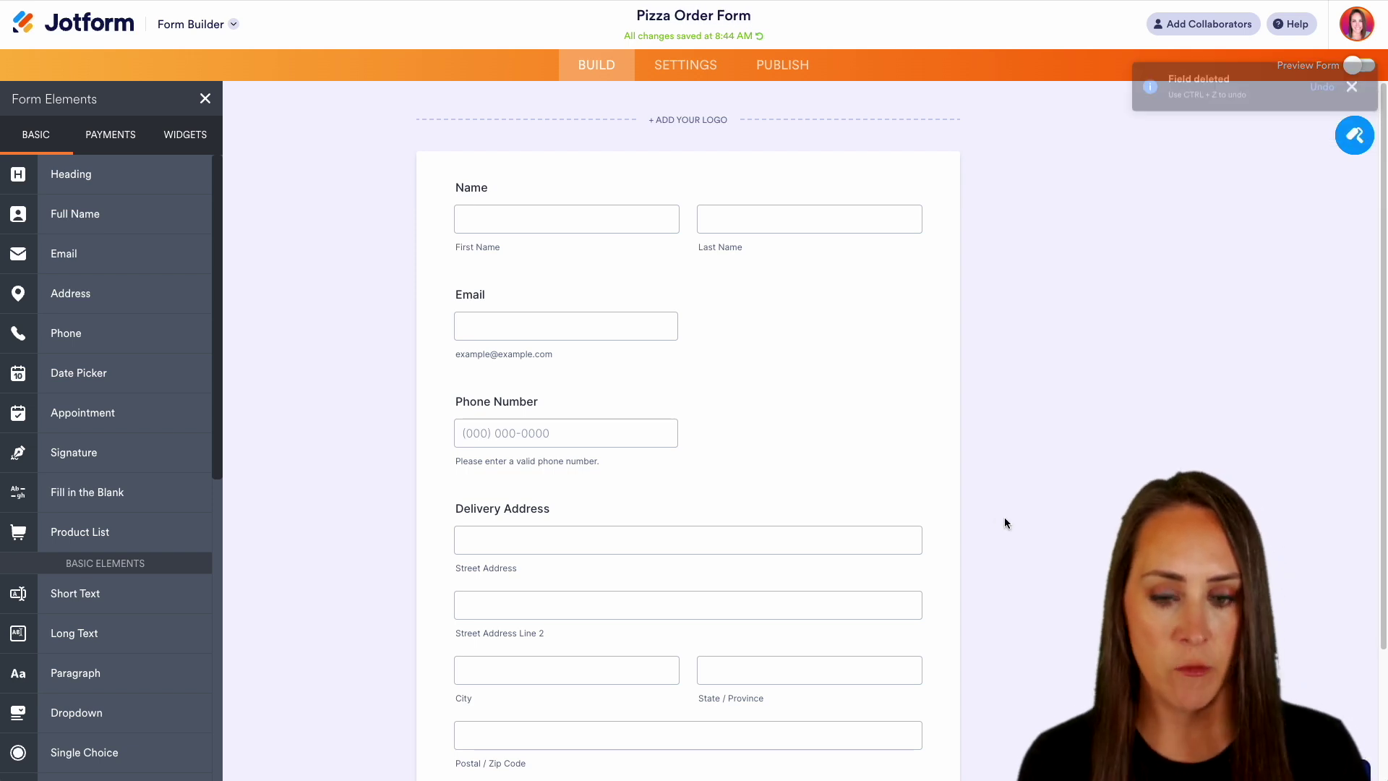
{"action": "scroll", "coordinate": [1004, 522], "scroll_direction": "down", "scroll_amount": 3}
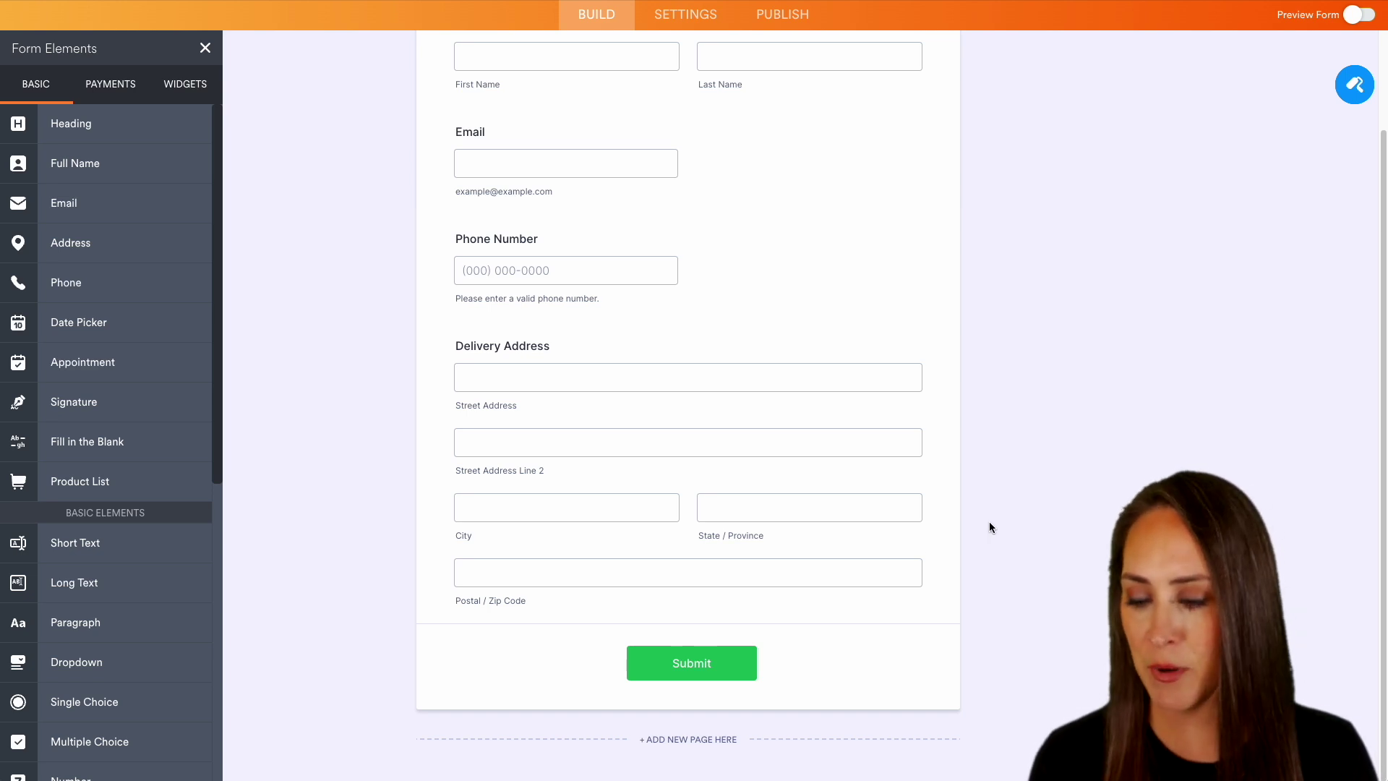
- Add a Product List and set its sample product to 'Pepperroni Slice' priced 3.50
{"action": "left_click", "coordinate": [83, 482]}
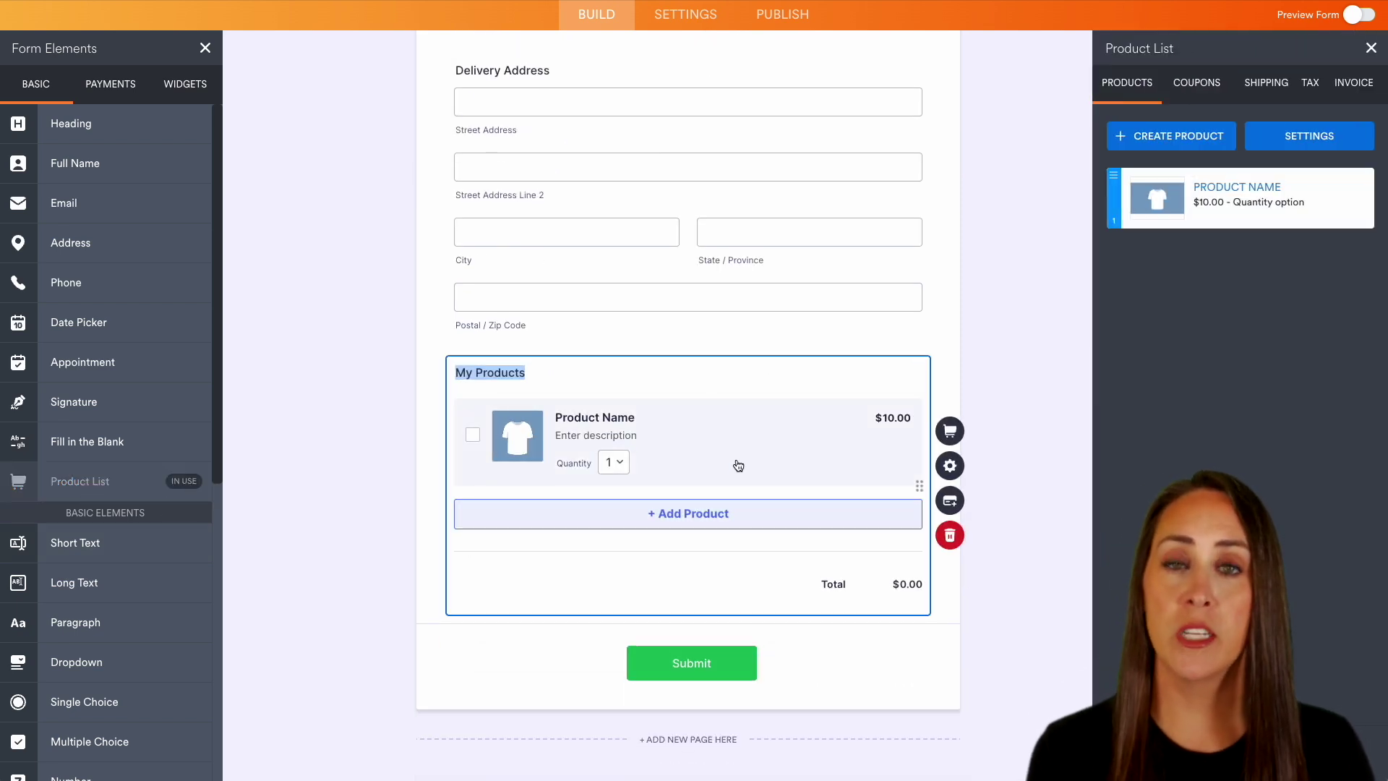
{"action": "mouse_move", "coordinate": [1336, 201]}
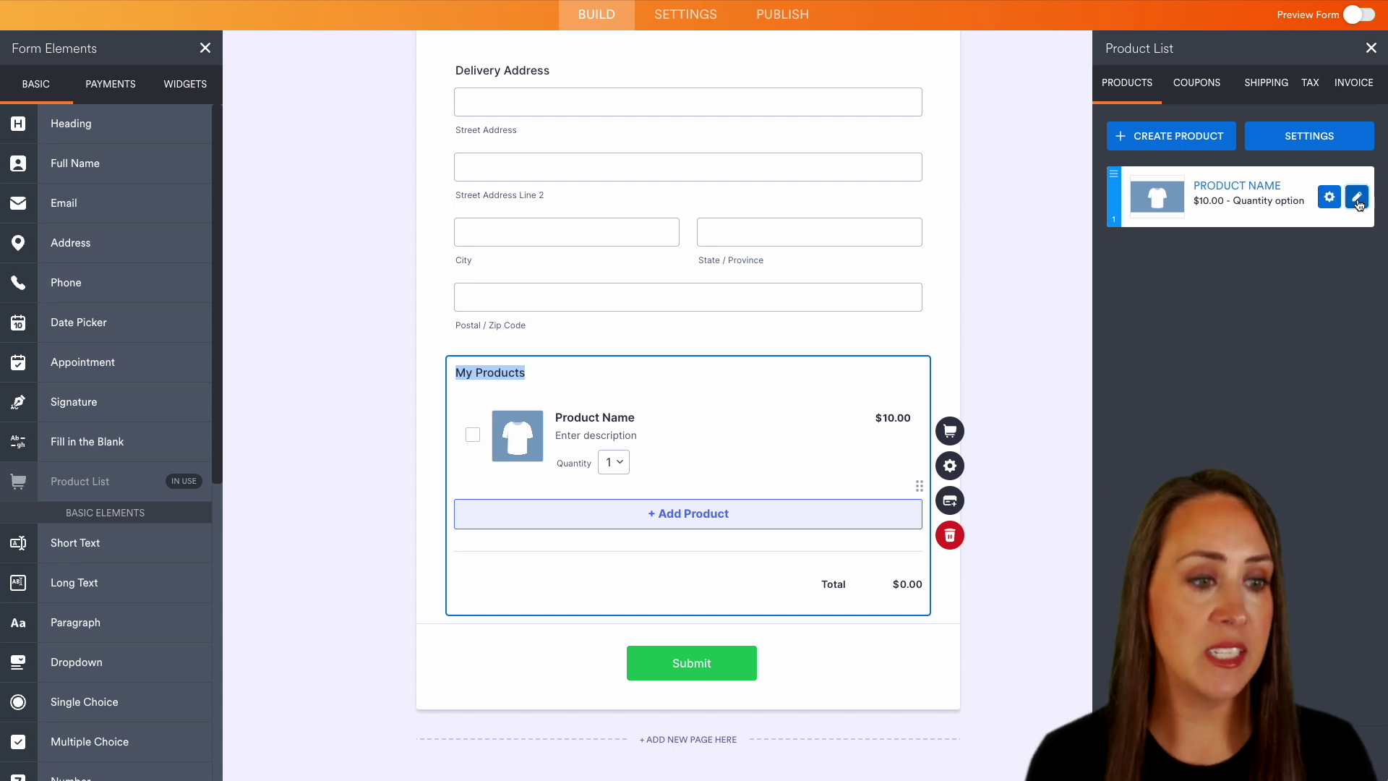
{"action": "left_click", "coordinate": [1356, 199]}
{"action": "left_click", "coordinate": [1191, 147]}
{"action": "triple_click", "coordinate": [1192, 148]}
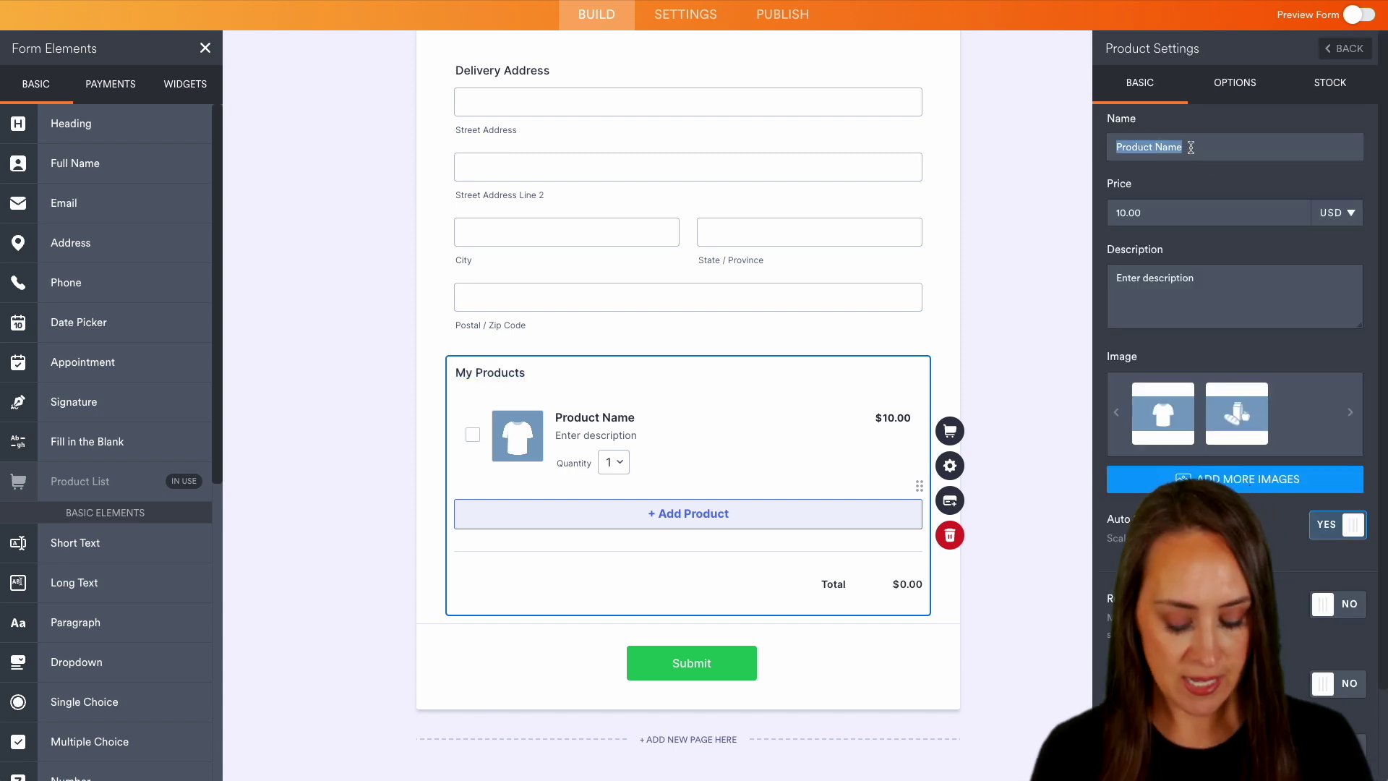
{"action": "type", "text": "Pepperoni Sl"}
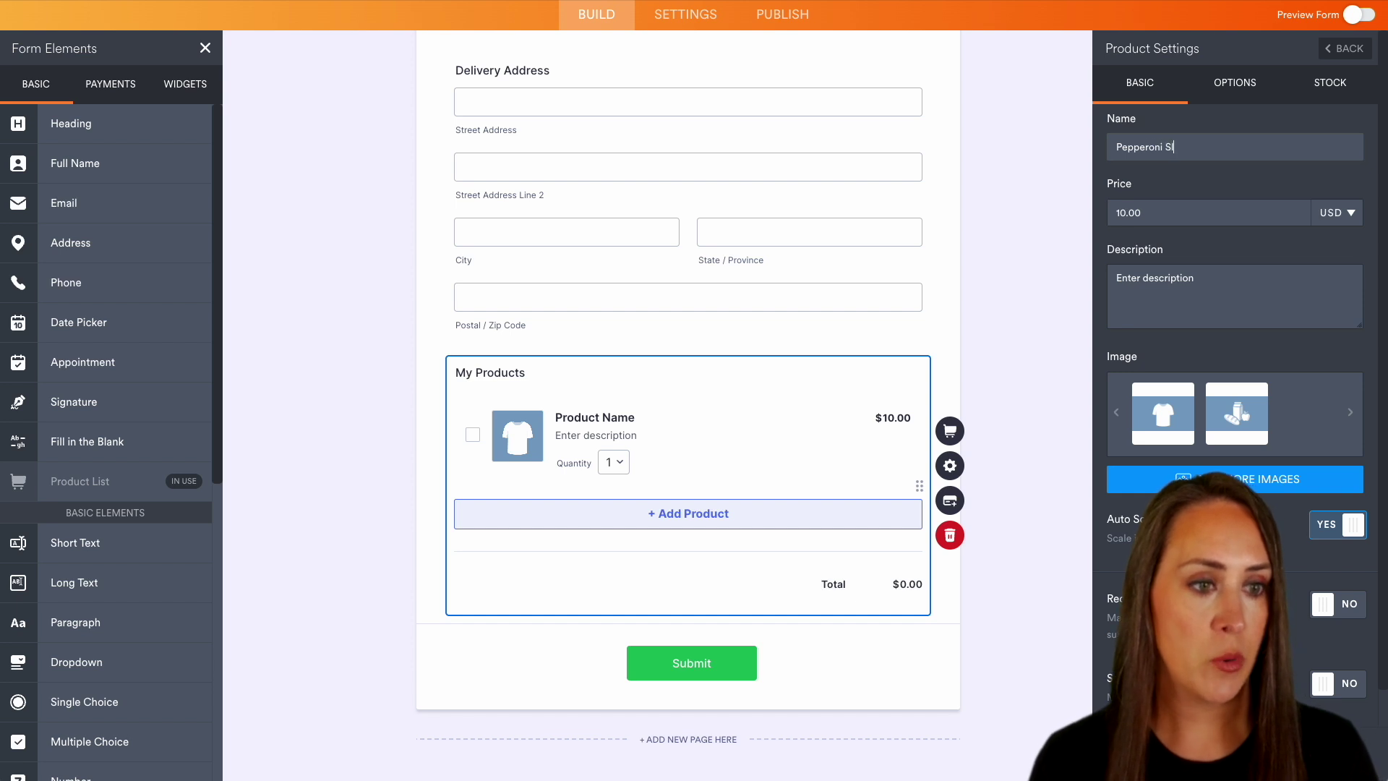
{"action": "type", "text": "rroni Slice"}
{"action": "left_click", "coordinate": [1145, 210]}
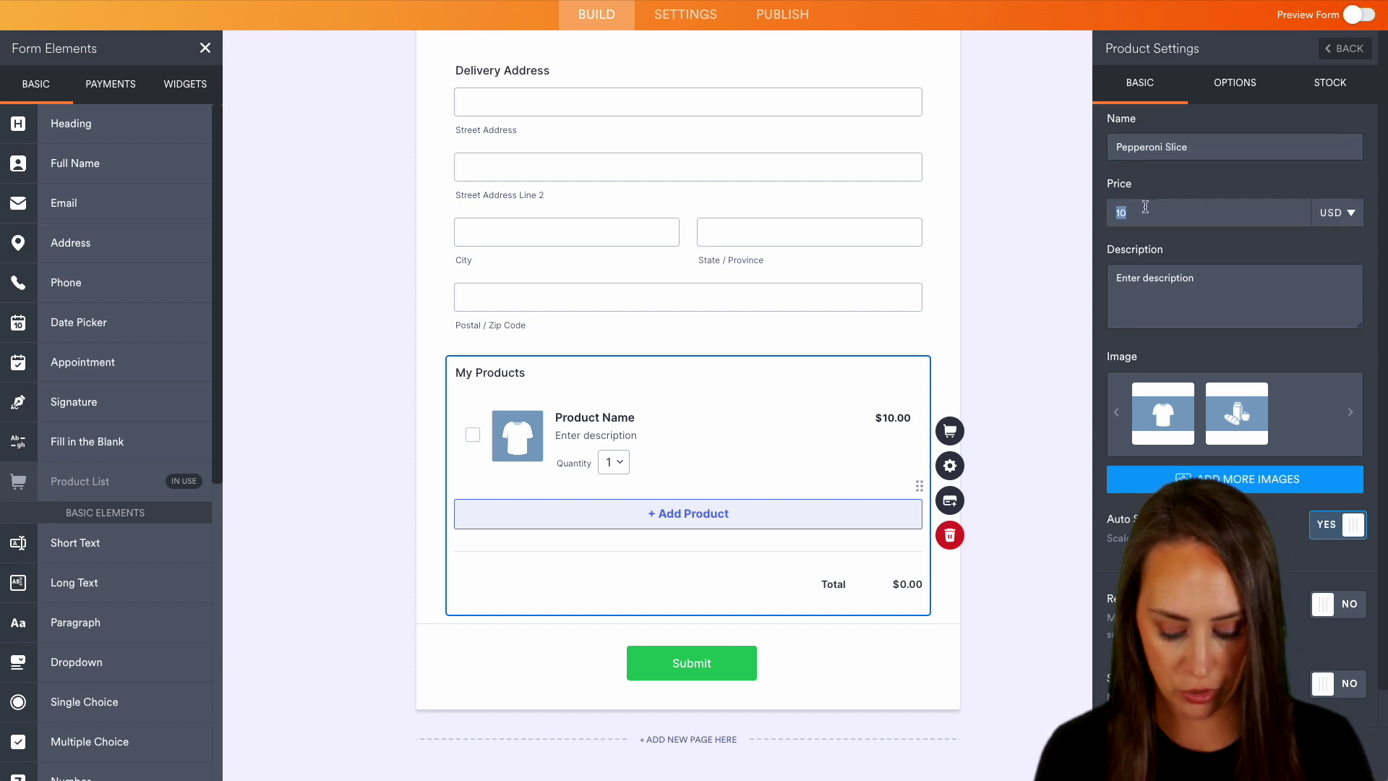
{"action": "type", "text": "3.50"}
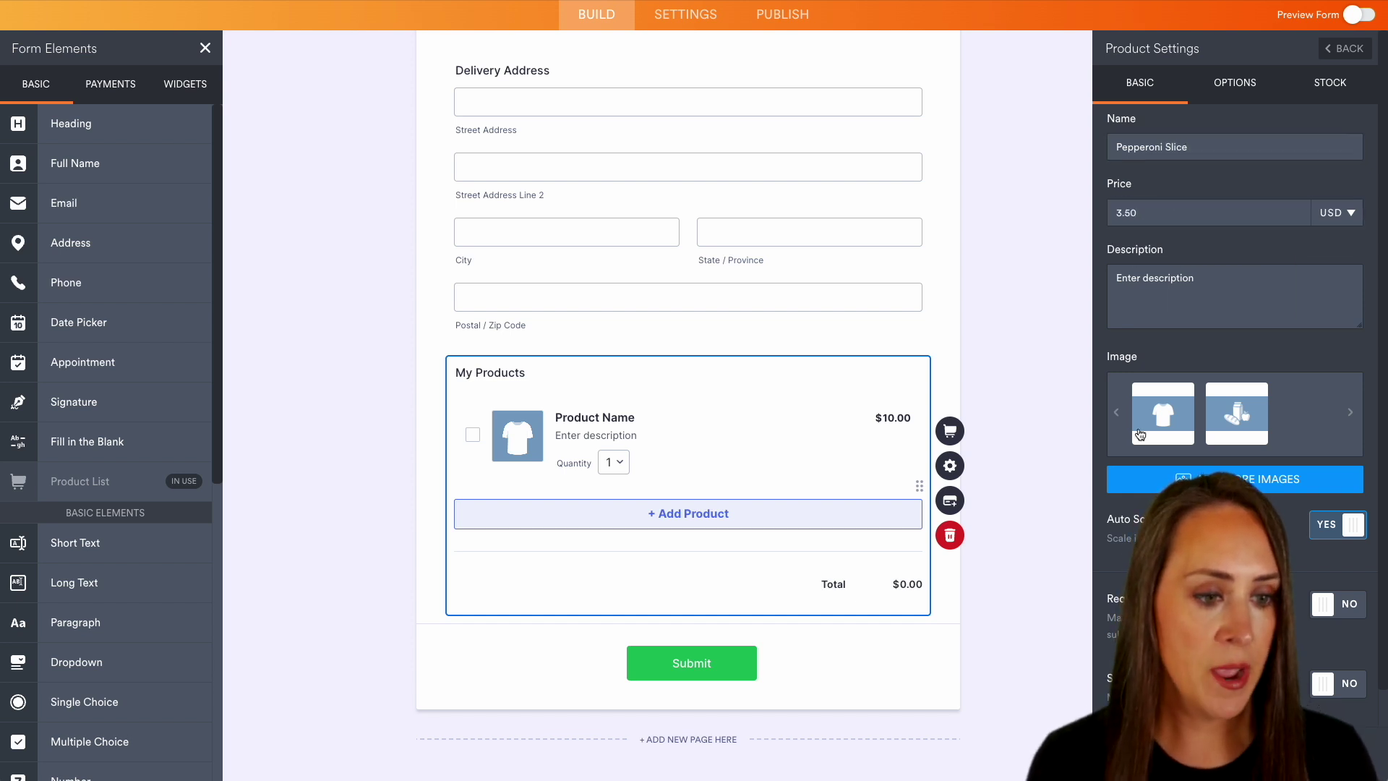
- Replace the default product images with a pizza photo and review the Options and Stock settings
{"action": "left_click", "coordinate": [1143, 437]}
{"action": "left_click", "coordinate": [1143, 437]}
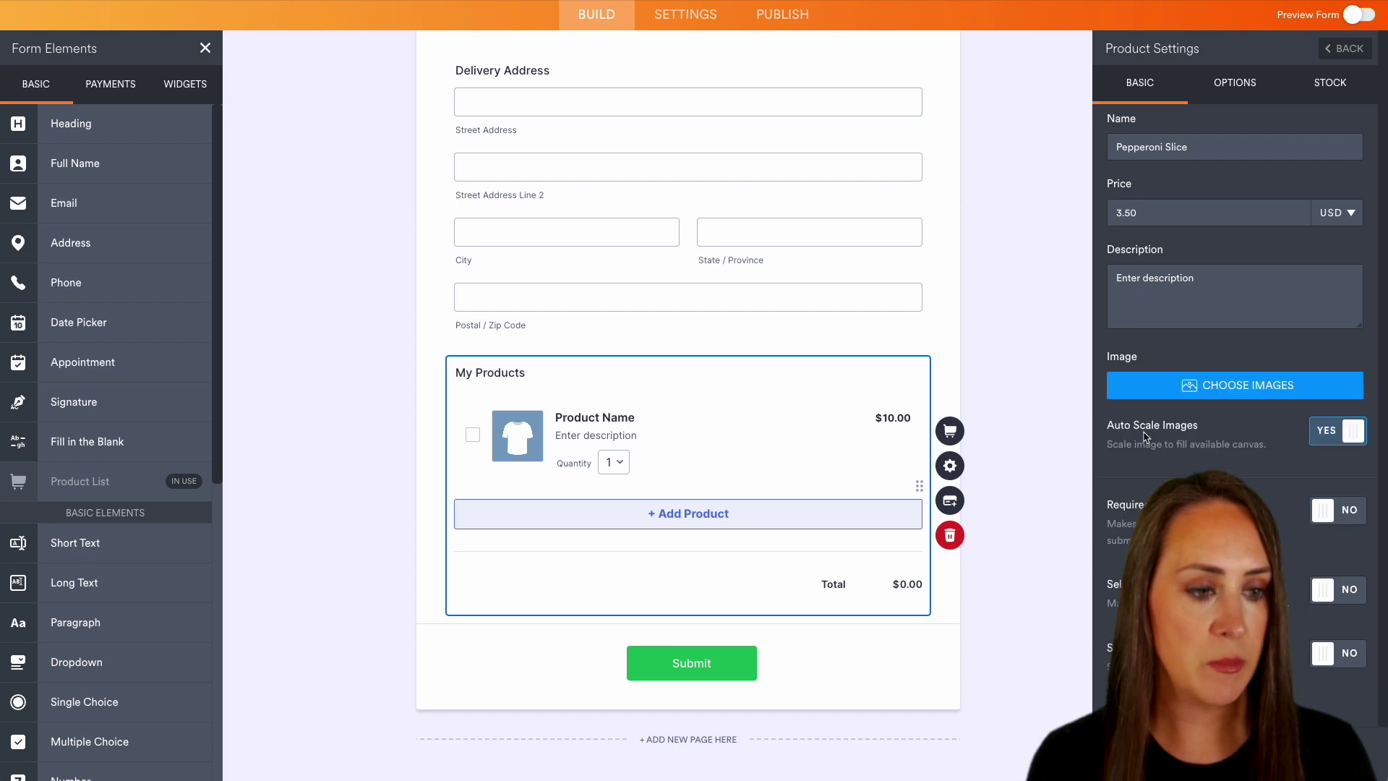
{"action": "left_click", "coordinate": [1252, 387]}
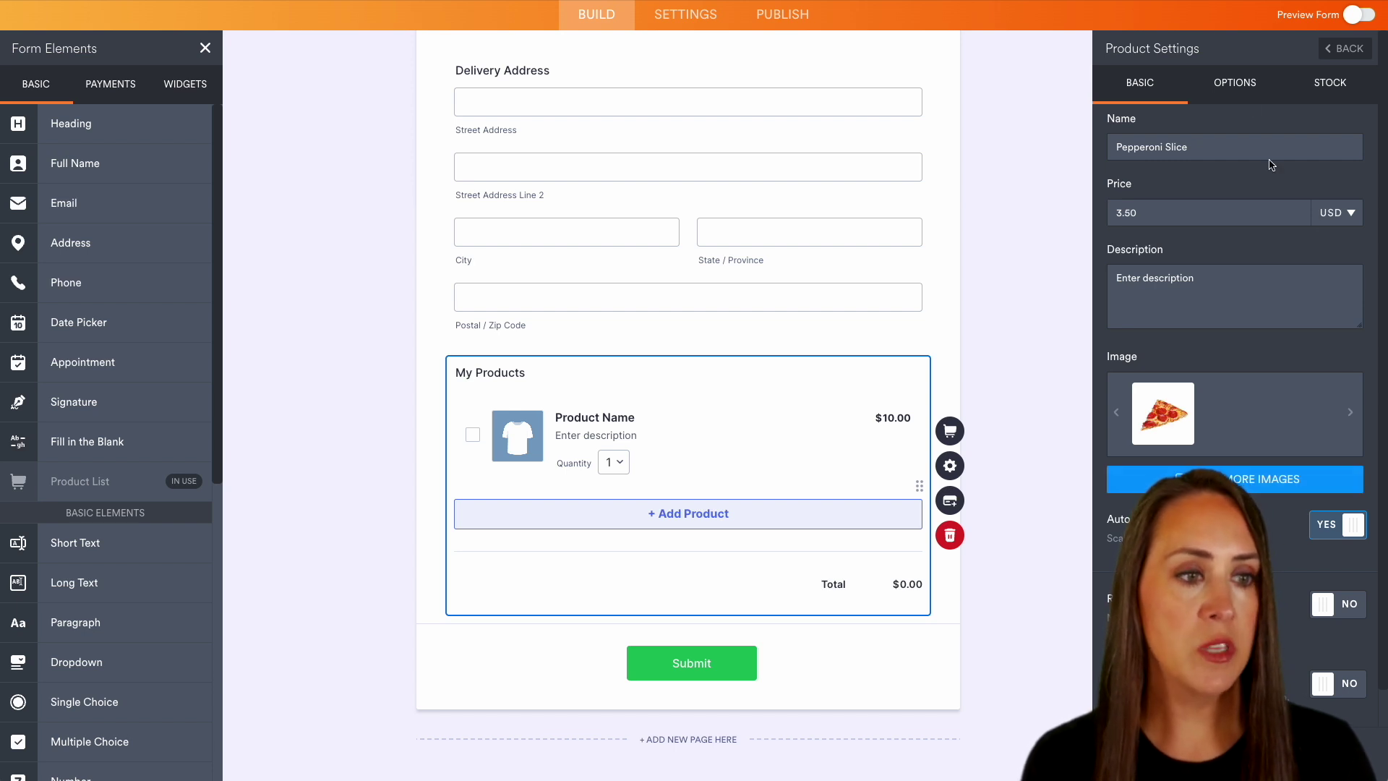
{"action": "left_click", "coordinate": [1249, 90]}
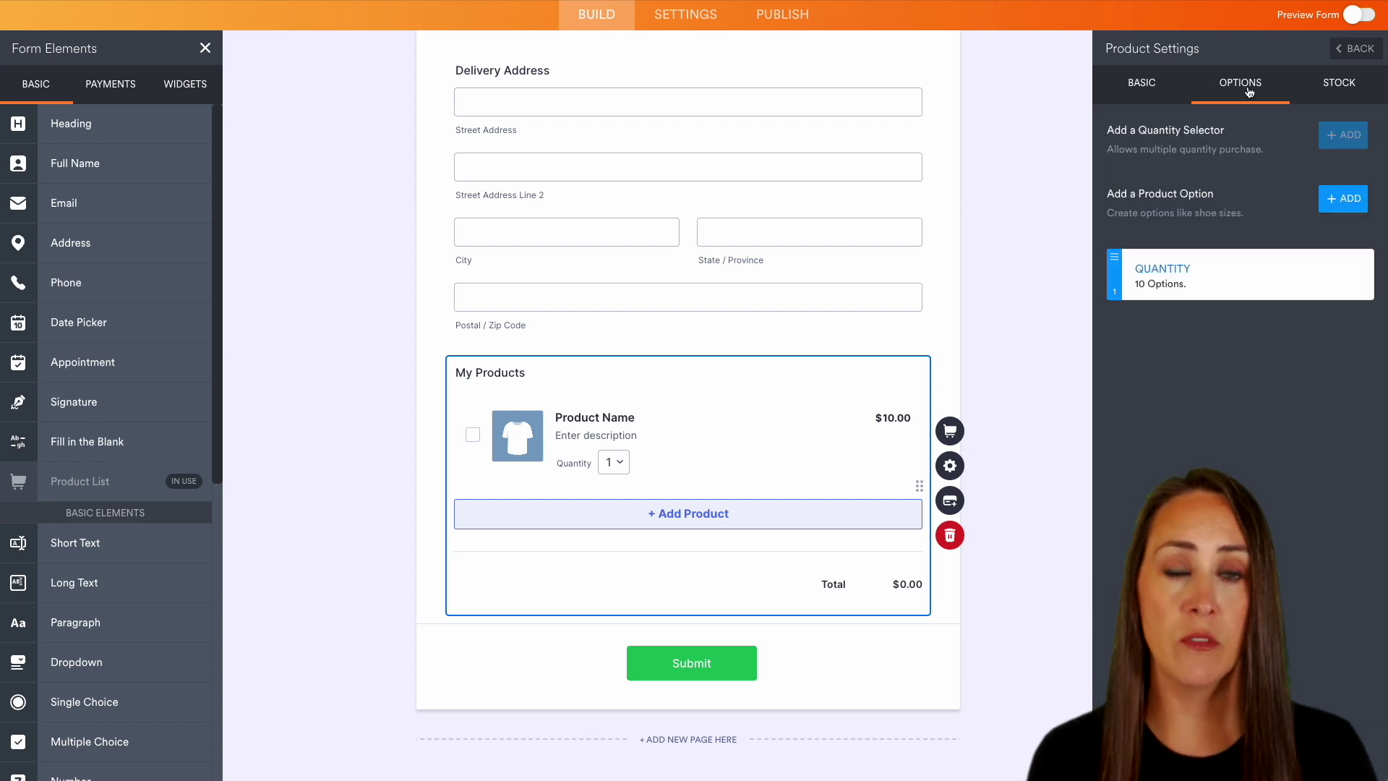
{"action": "mouse_move", "coordinate": [1191, 293]}
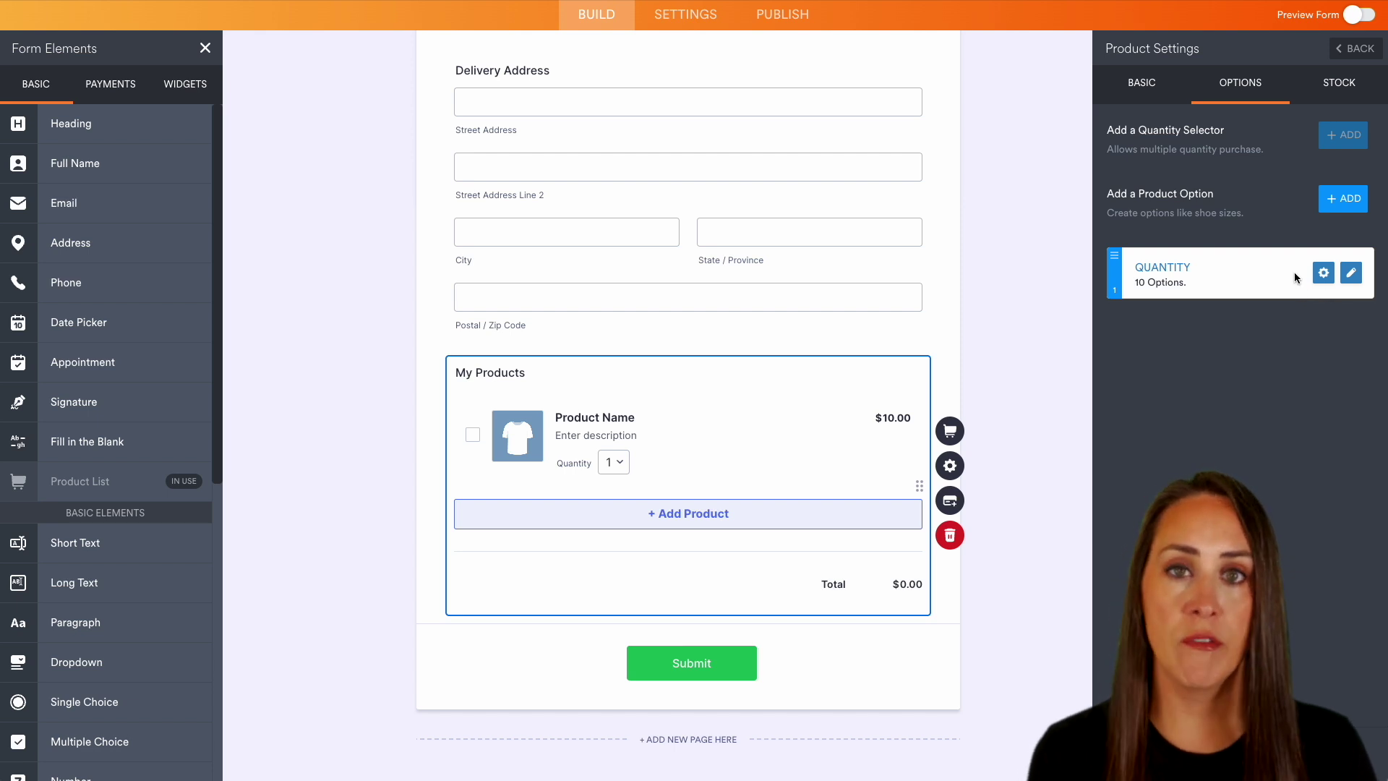
{"action": "left_click", "coordinate": [1339, 86]}
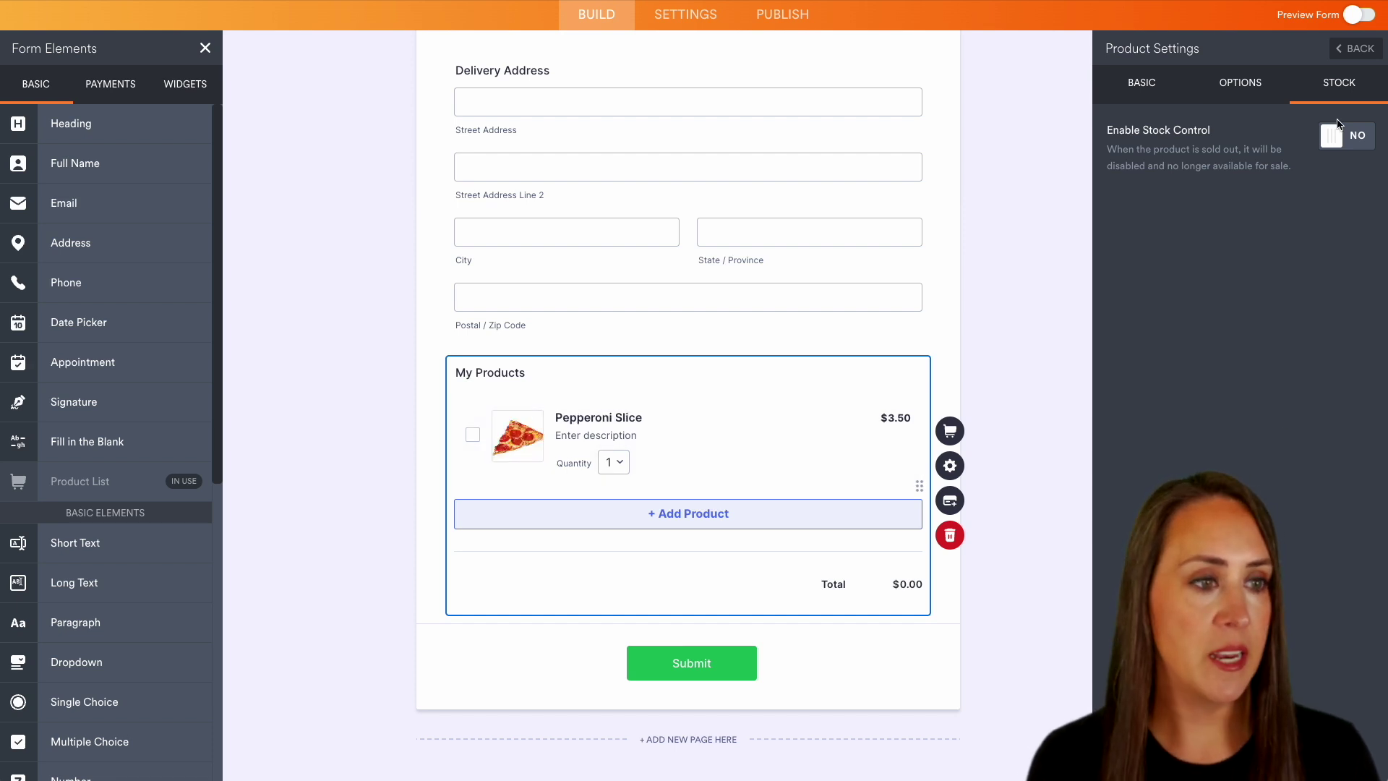
{"action": "left_click", "coordinate": [1361, 50]}
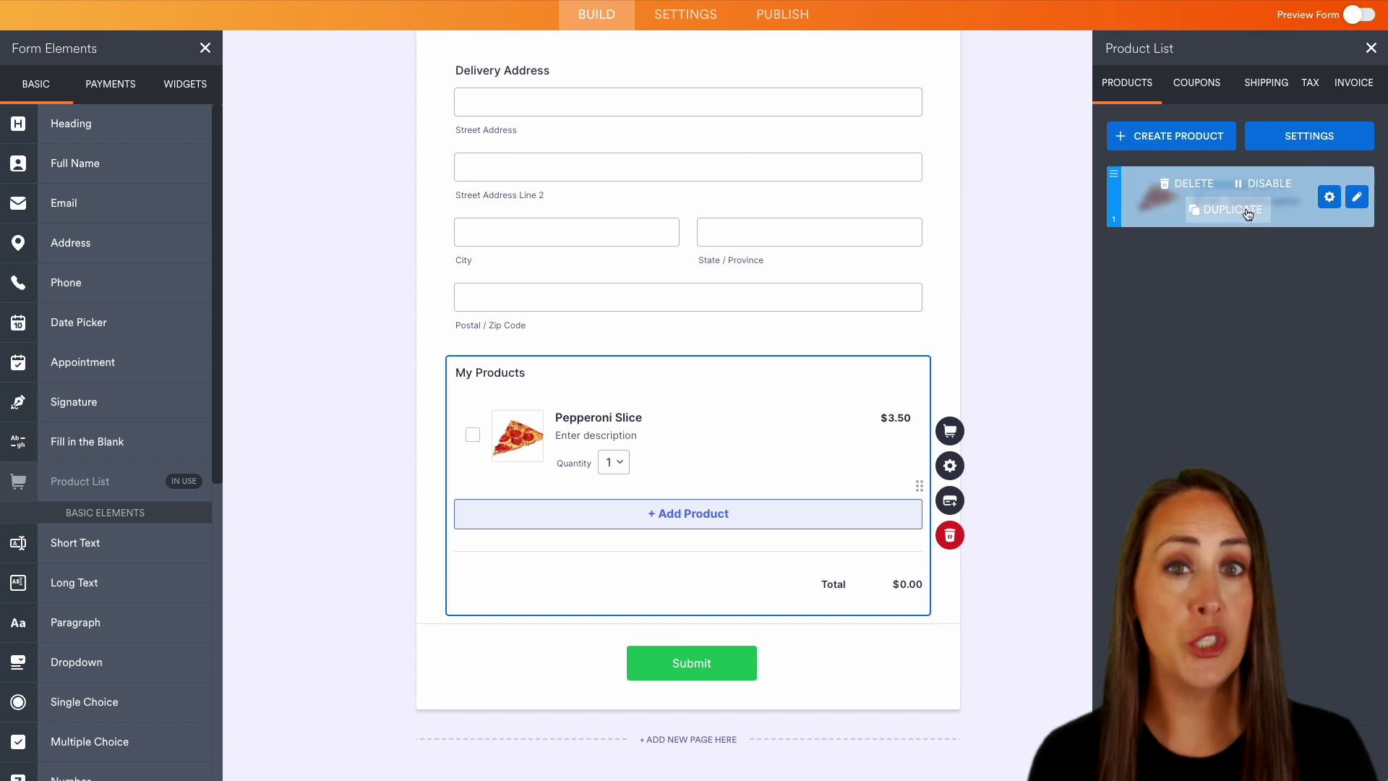
- Duplicate Pepperoni Slice, rename the copy 'Cheese Slice', and swap in a cheese slice image
{"action": "left_click", "coordinate": [1247, 210]}
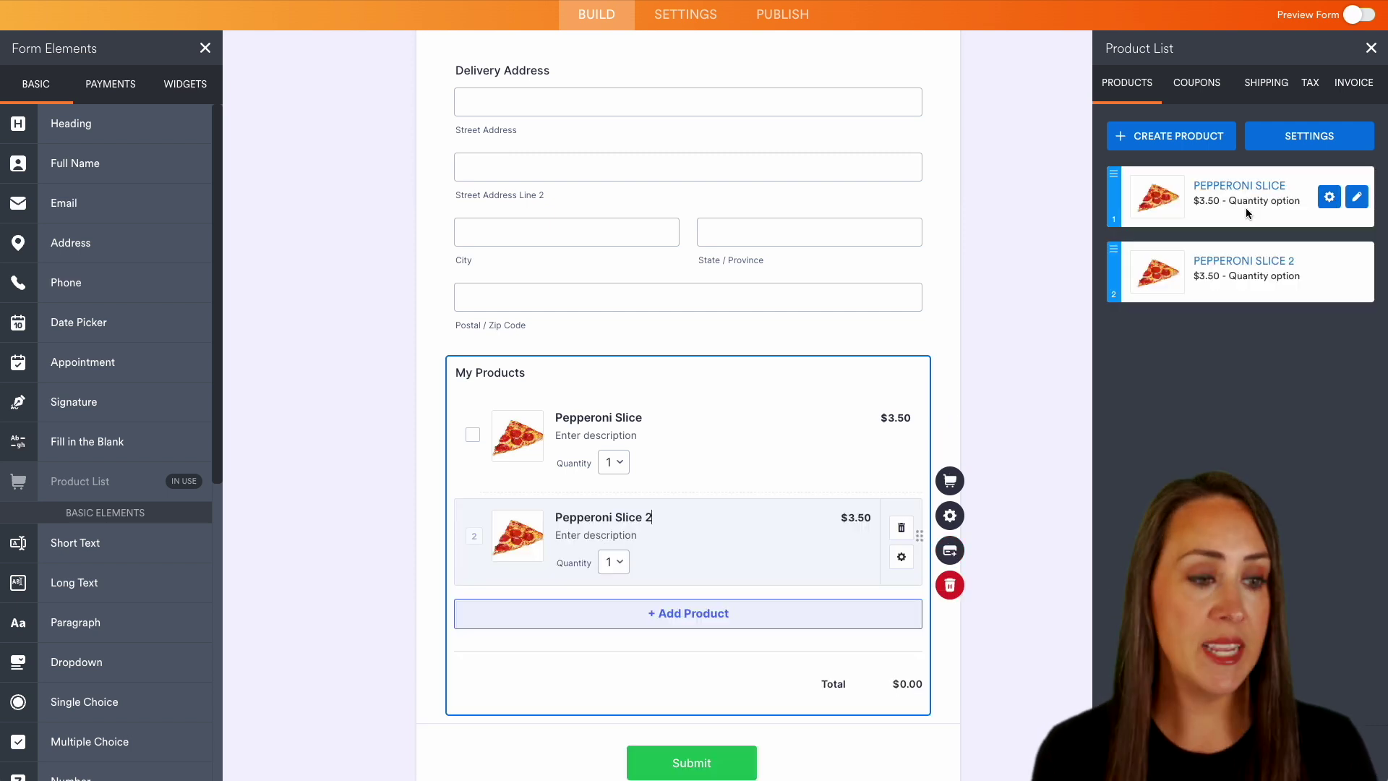
{"action": "left_click", "coordinate": [1356, 272]}
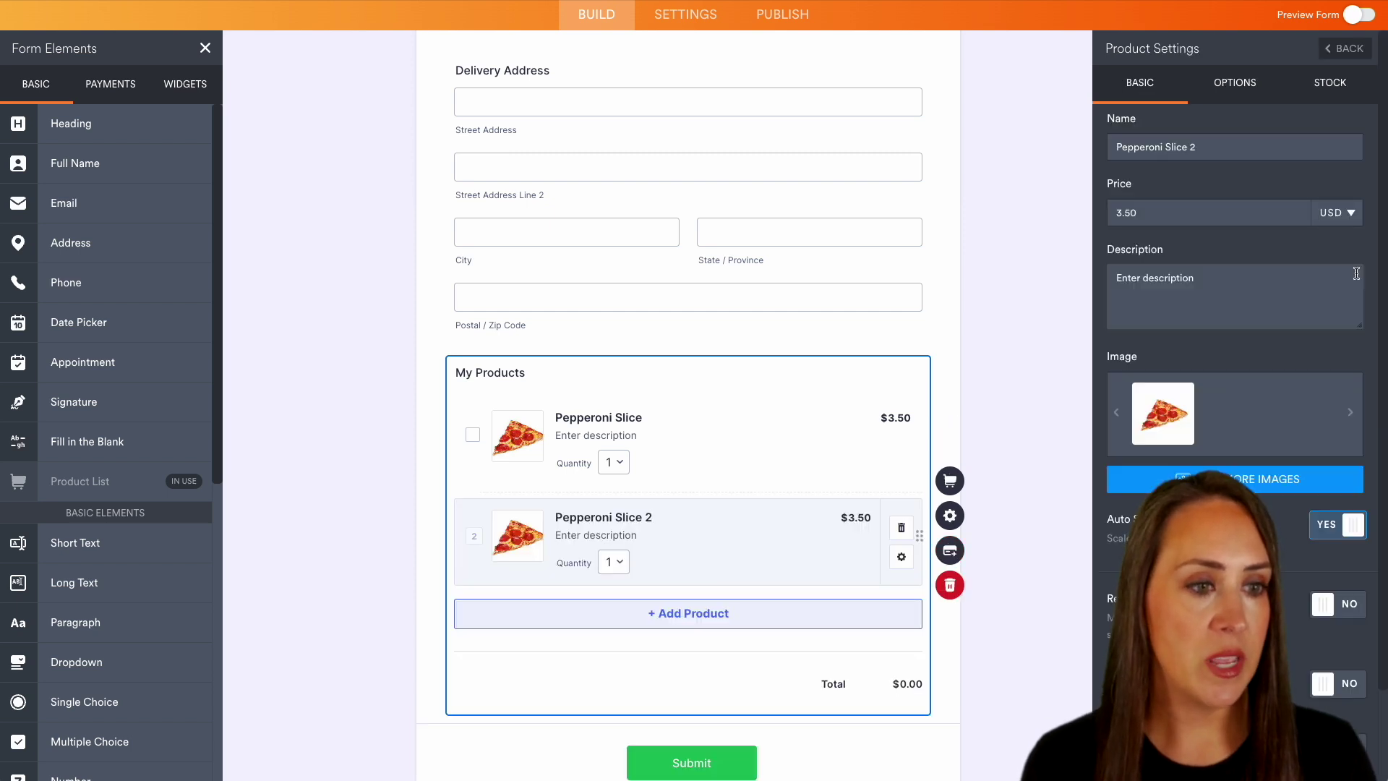
{"action": "left_click", "coordinate": [1202, 147]}
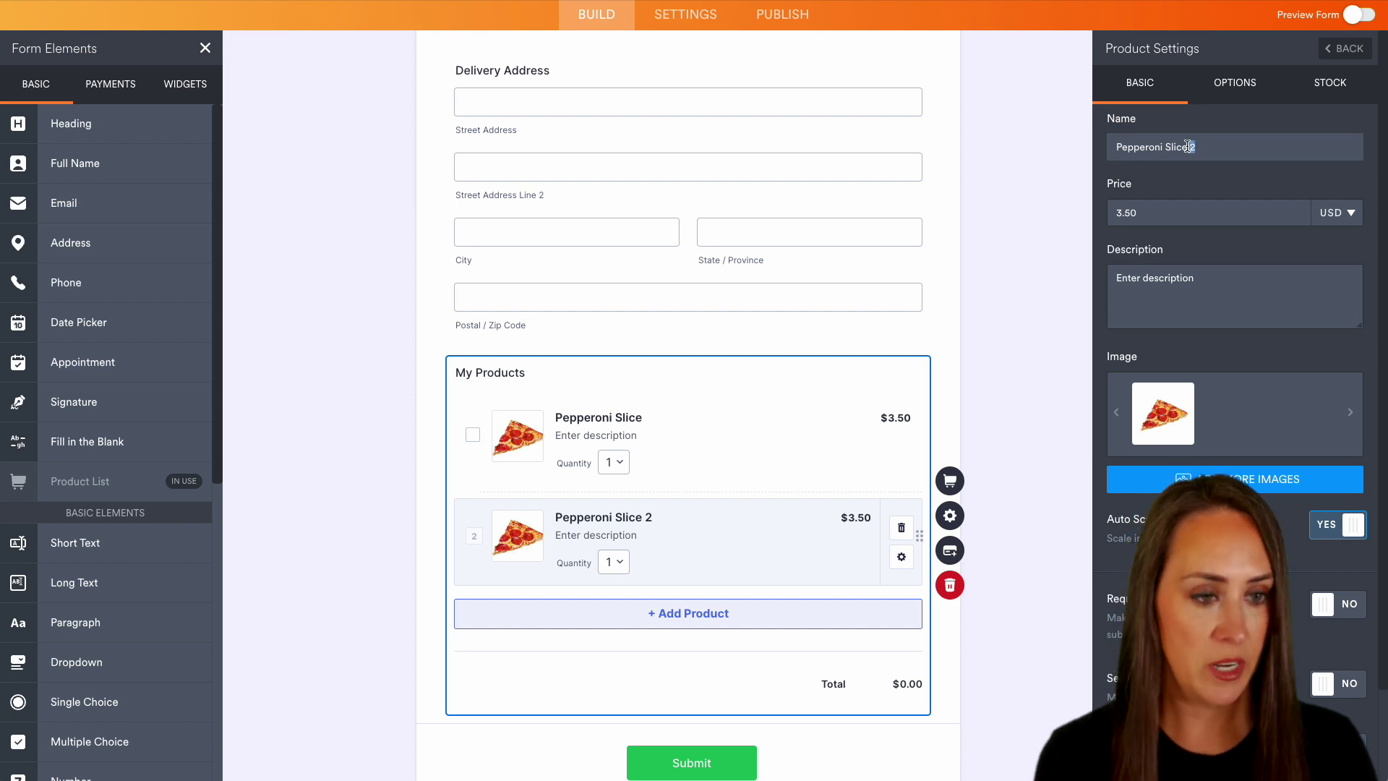
{"action": "key", "text": "BackSpace"}
{"action": "double_click", "coordinate": [1128, 148]}
{"action": "type", "text": "Cheese Slice"}
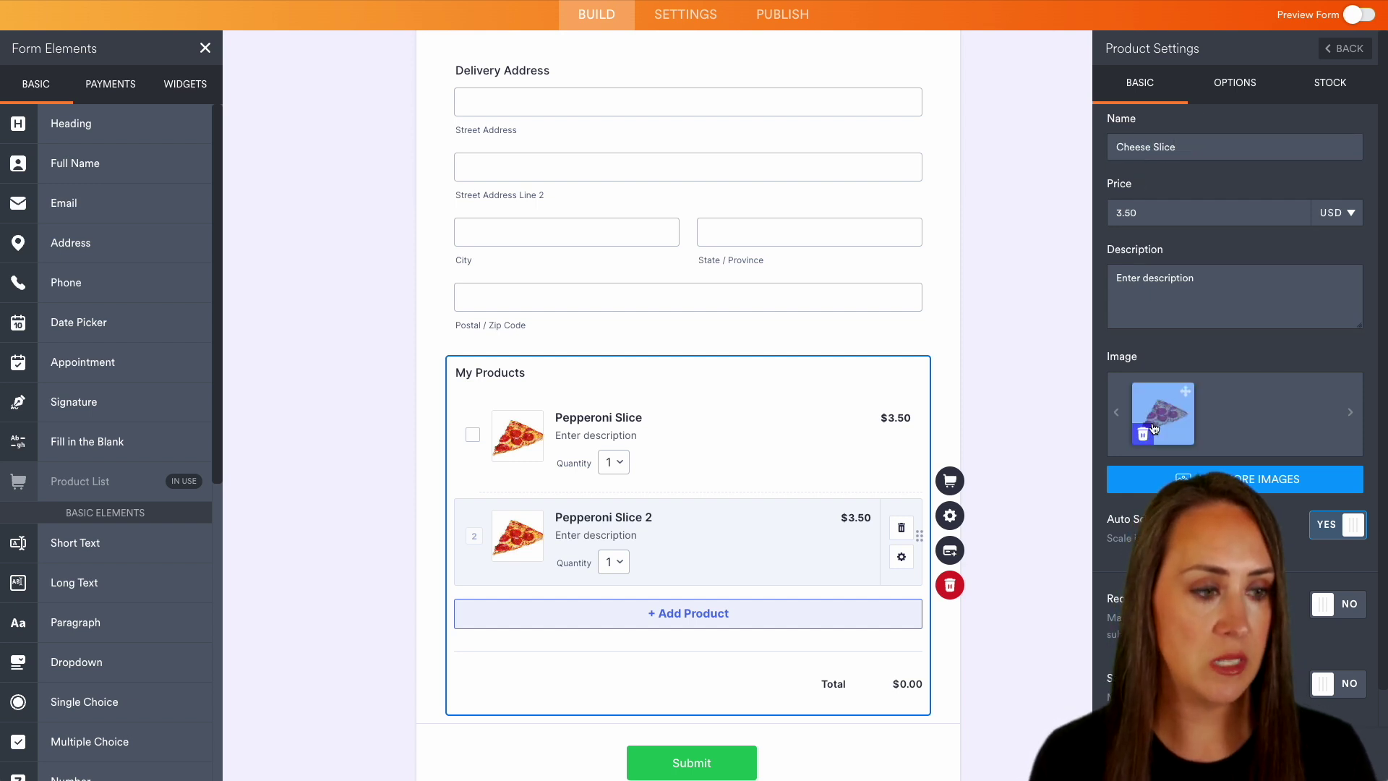
{"action": "left_click", "coordinate": [1143, 434]}
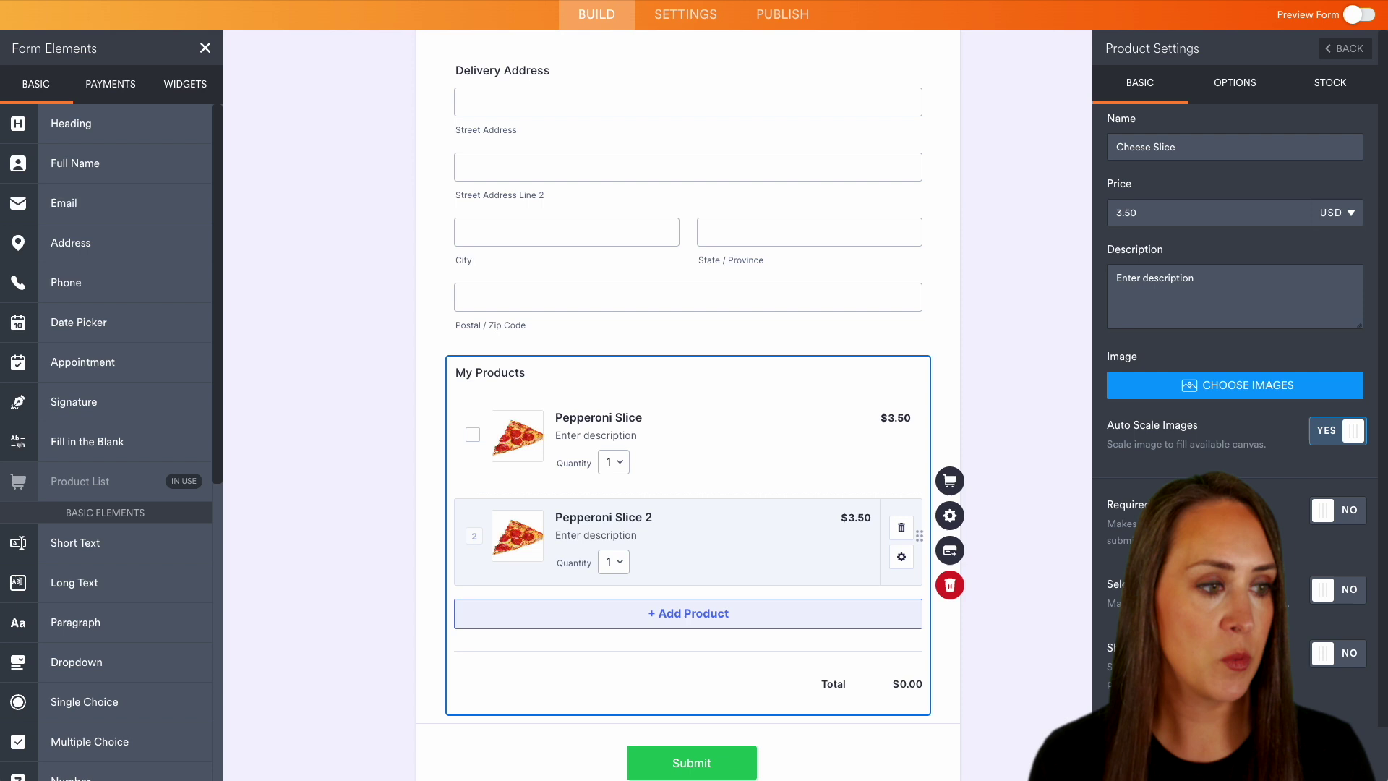
{"action": "left_click", "coordinate": [1222, 390]}
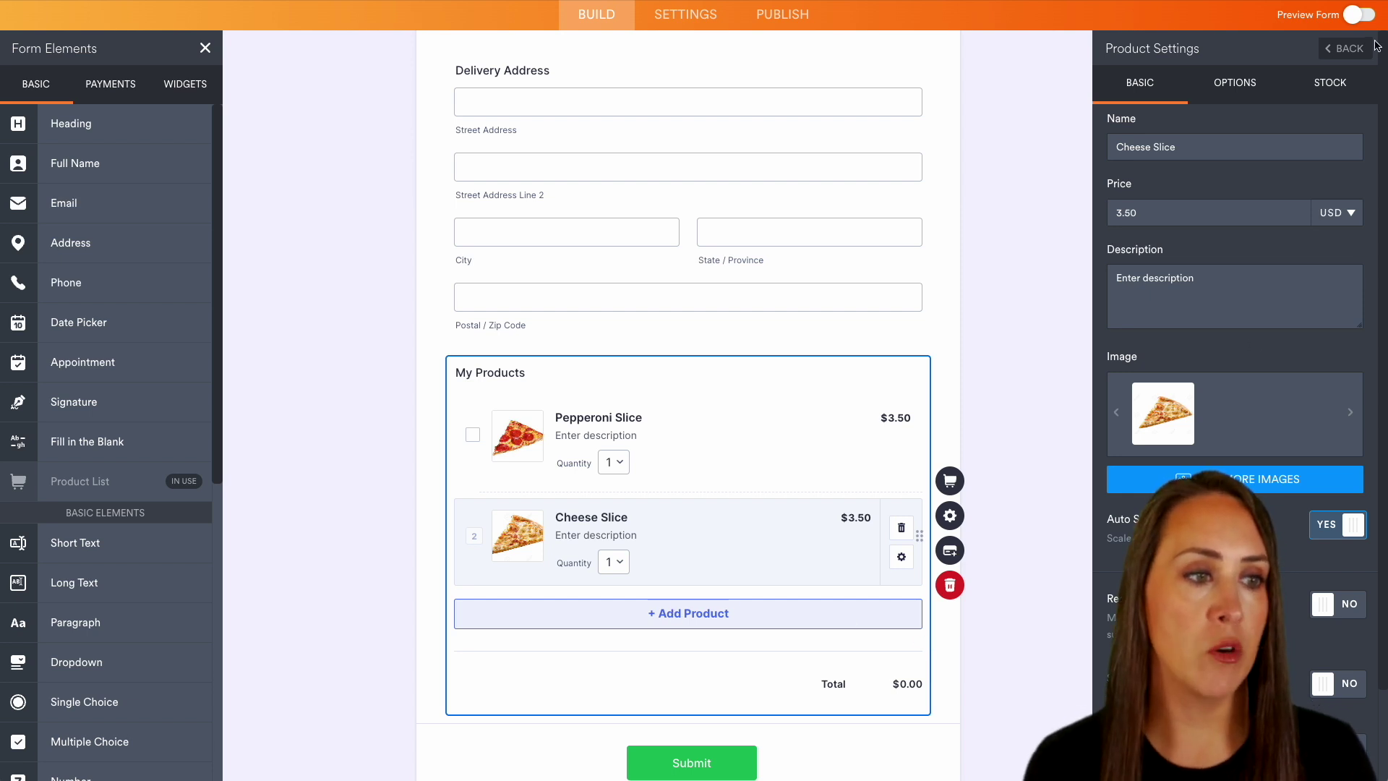
{"action": "left_click", "coordinate": [1349, 48]}
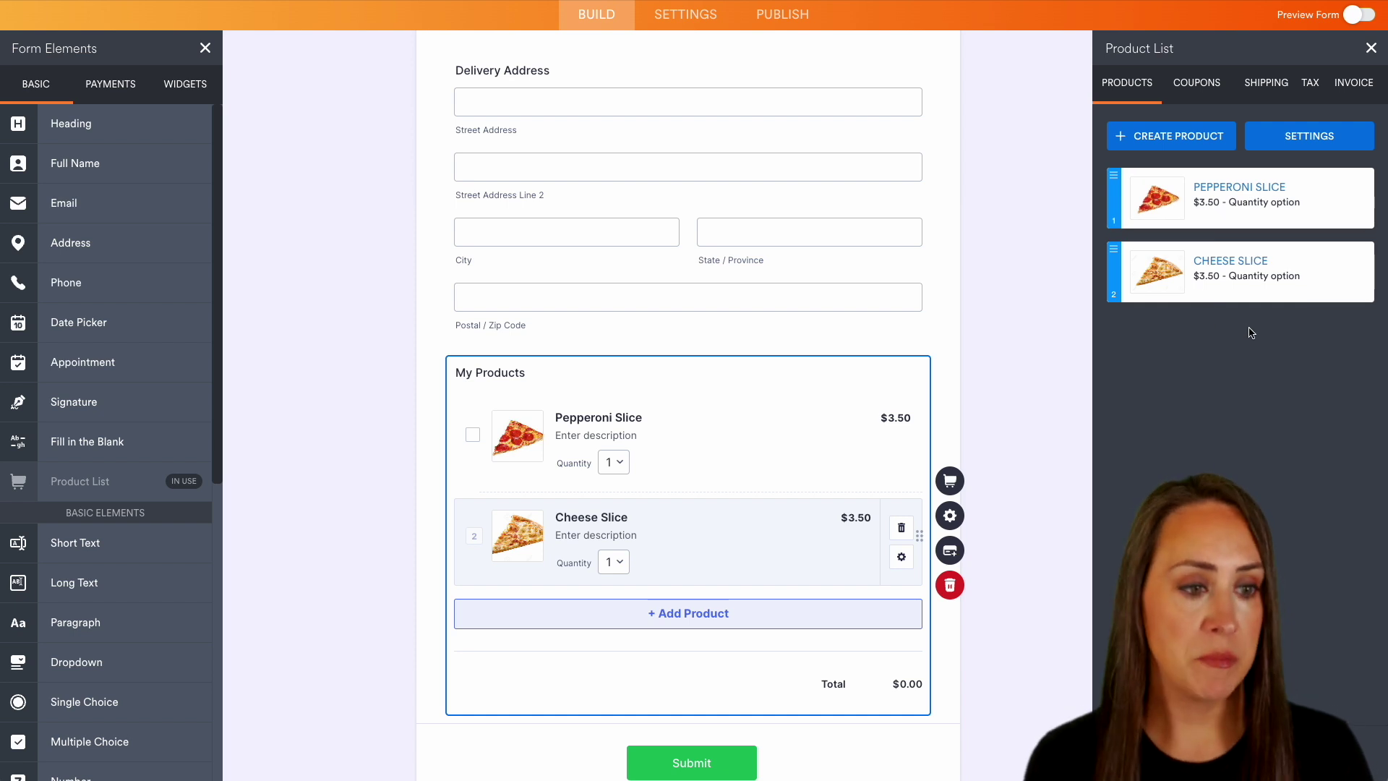
- Turn on shipping charges for the product list and review its tax settings
{"action": "left_click", "coordinate": [1266, 86]}
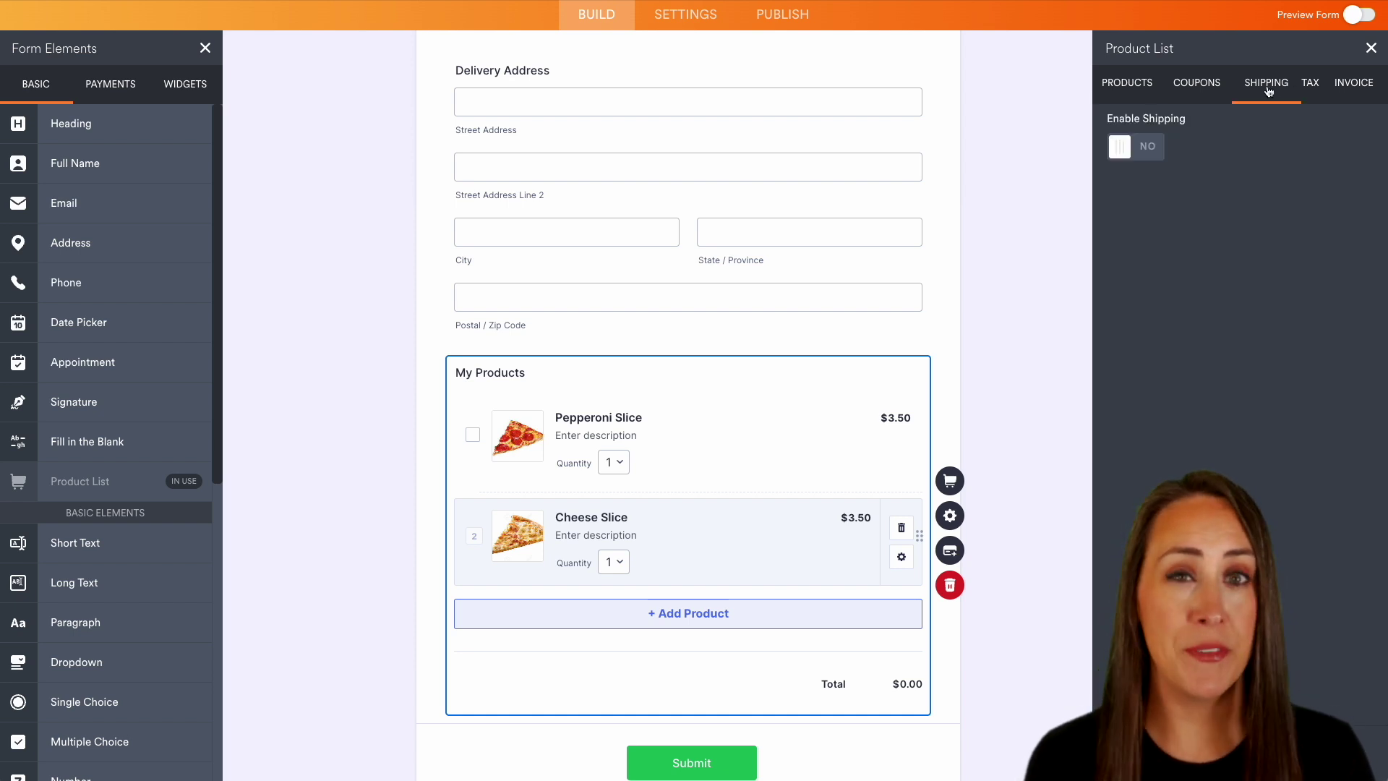
{"action": "left_click", "coordinate": [1139, 152]}
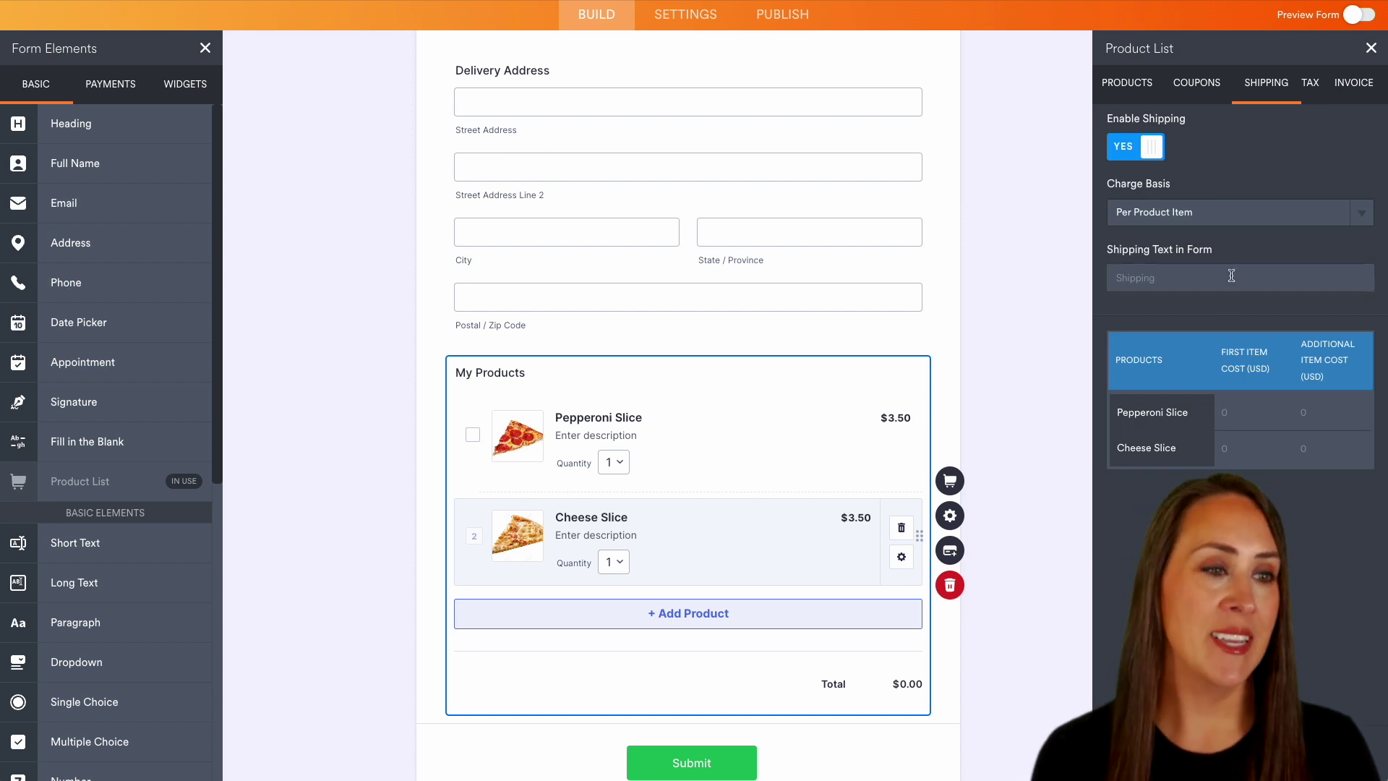
{"action": "left_click", "coordinate": [1314, 87]}
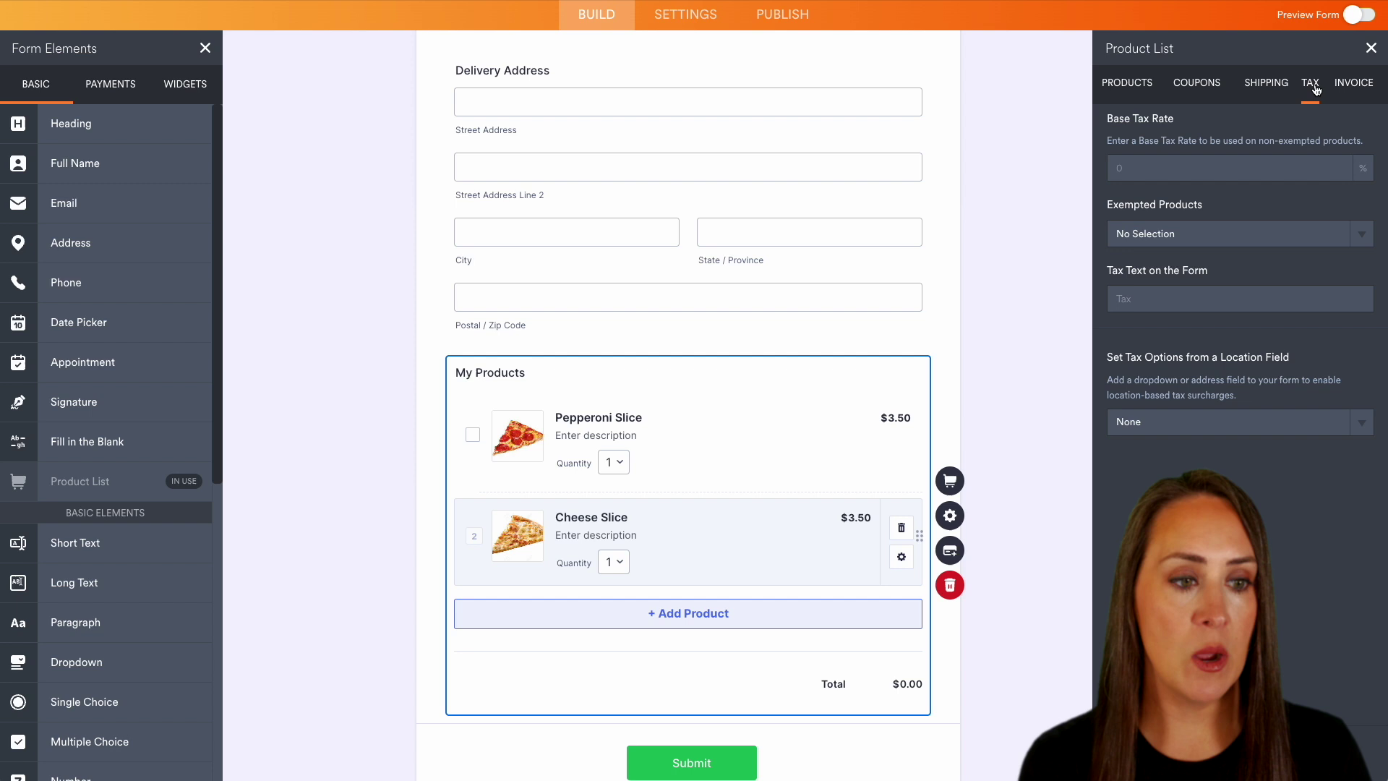
- Enable invoices with the Pizza Awesomeness business name, email, phone and address, then close settings
{"action": "left_click", "coordinate": [1363, 87]}
{"action": "left_click", "coordinate": [1348, 142]}
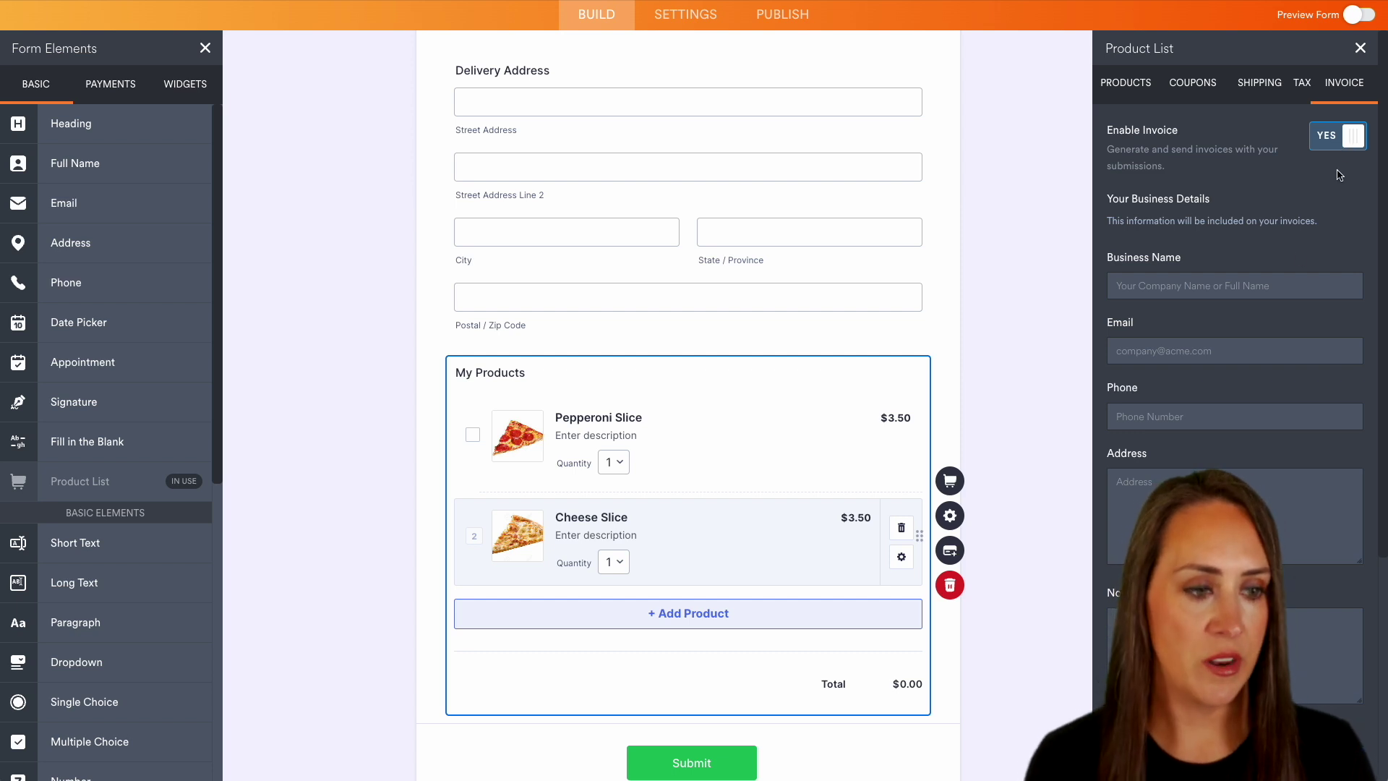
{"action": "left_click", "coordinate": [1268, 283]}
{"action": "scroll", "coordinate": [1235, 361], "scroll_direction": "down", "scroll_amount": 4}
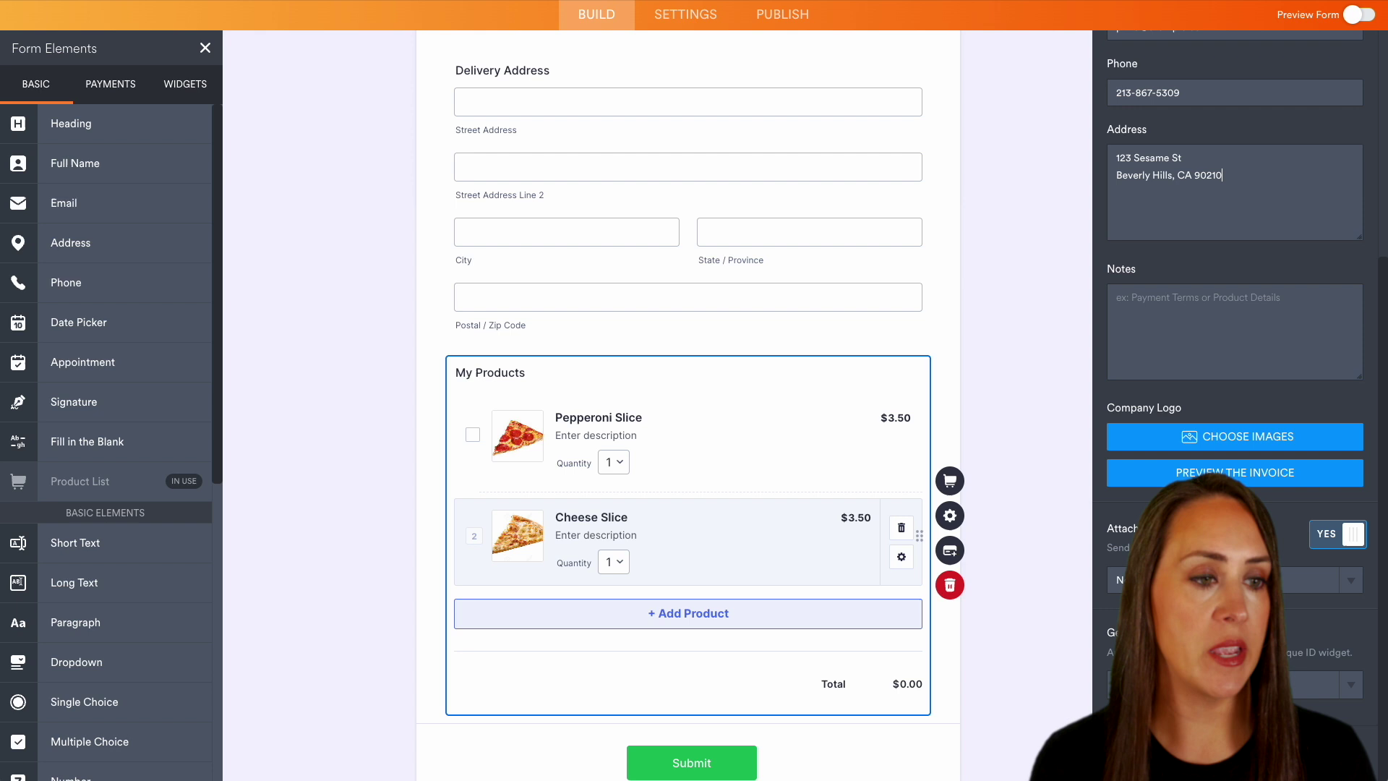
{"action": "scroll", "coordinate": [1235, 362], "scroll_direction": "up", "scroll_amount": 5}
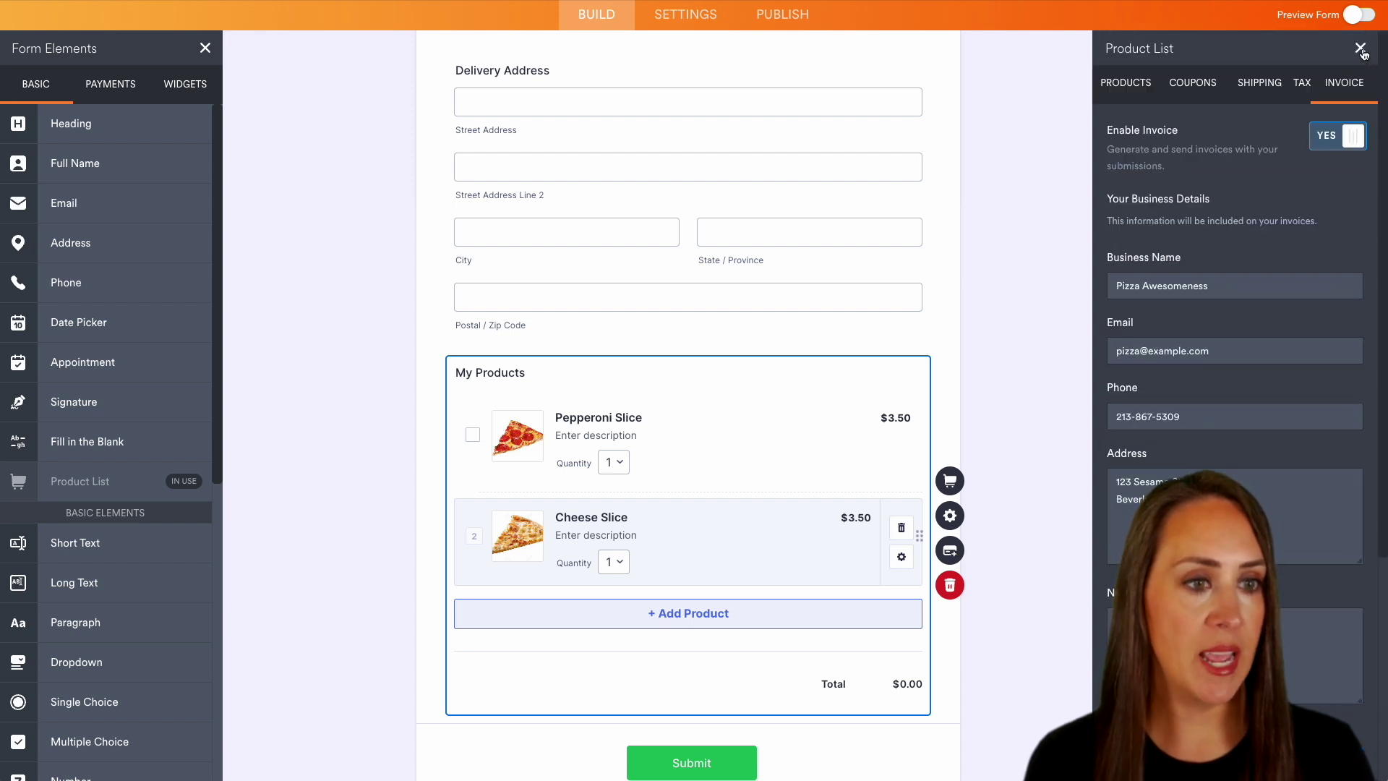
{"action": "left_click", "coordinate": [1360, 50]}
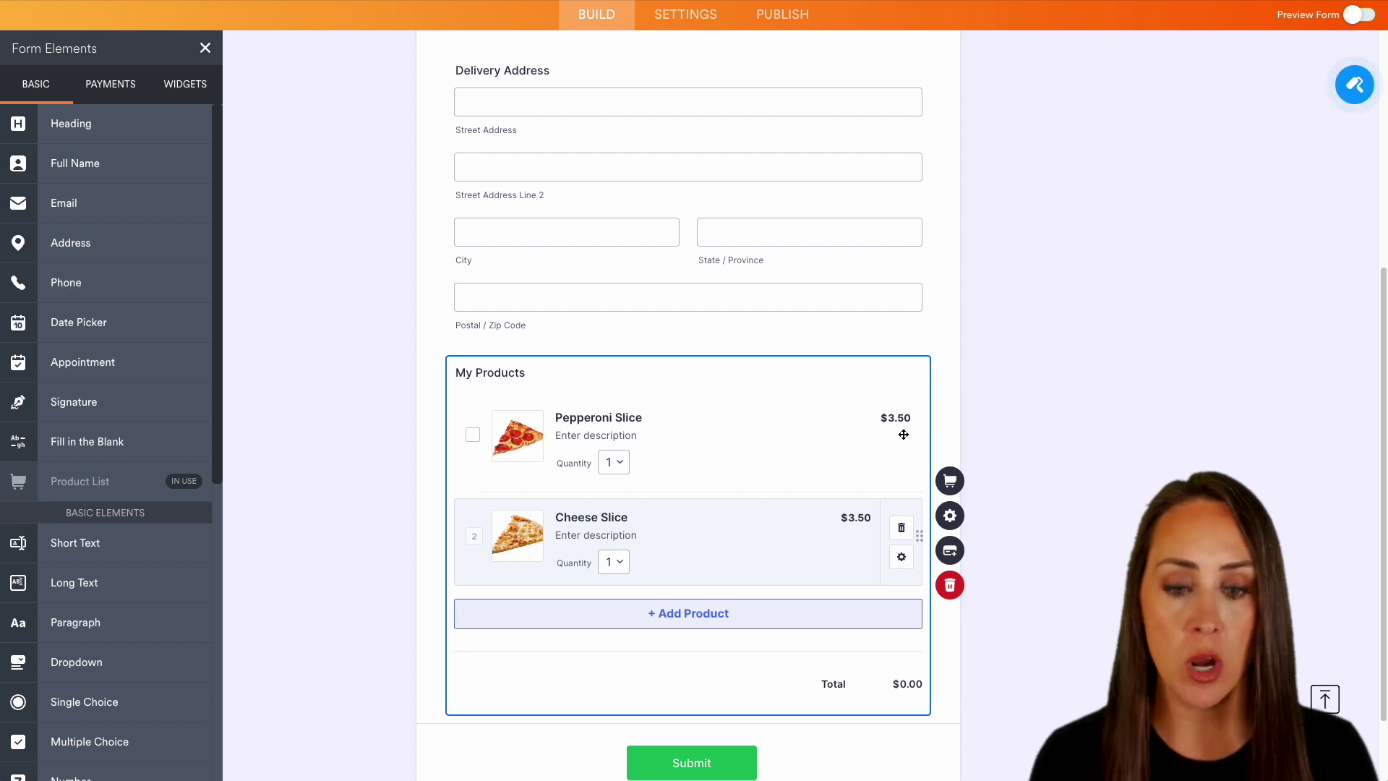
- Connect PayPal Business as the payment gateway with Show PayPal set to NO, accepting cards only
{"action": "left_click", "coordinate": [964, 557]}
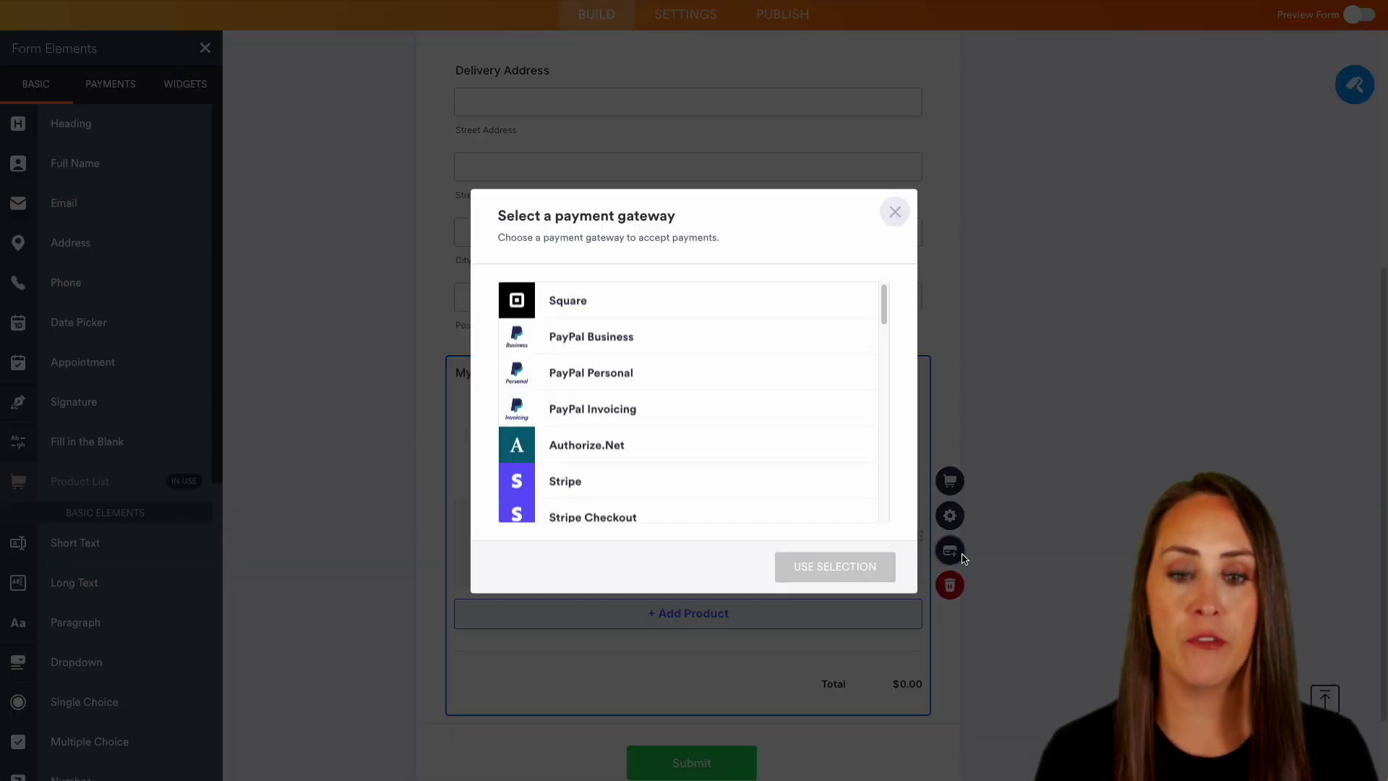
{"action": "left_click", "coordinate": [589, 339]}
{"action": "left_click", "coordinate": [855, 568]}
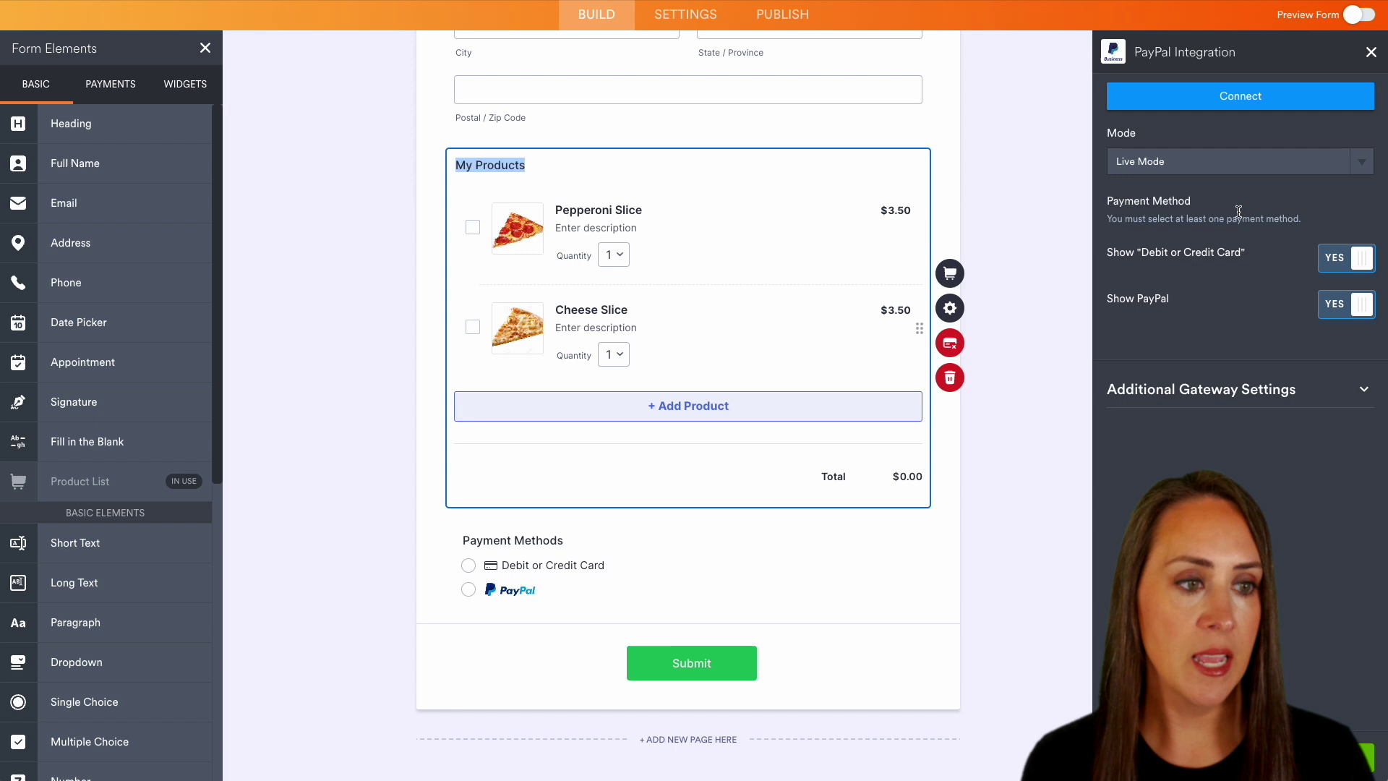
{"action": "left_click", "coordinate": [1266, 106]}
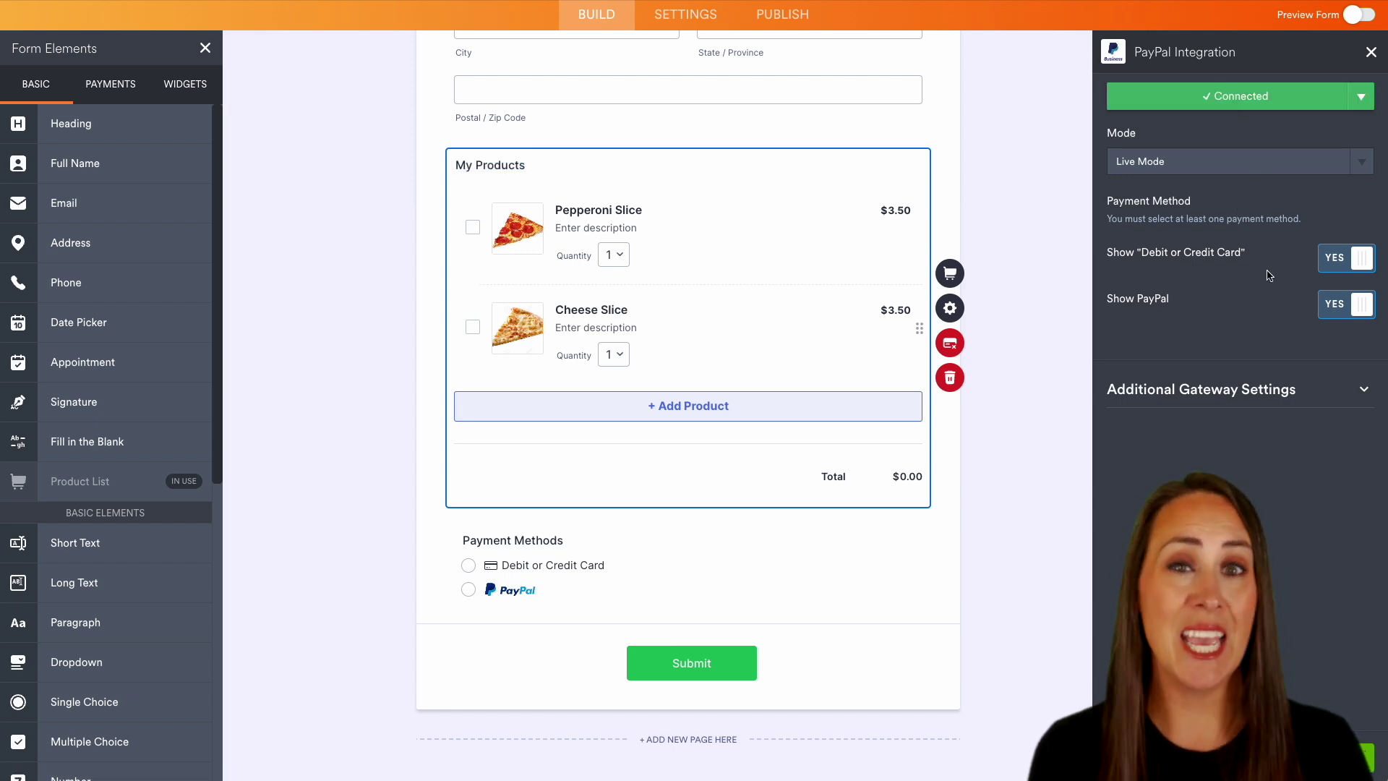
{"action": "left_click", "coordinate": [1350, 310]}
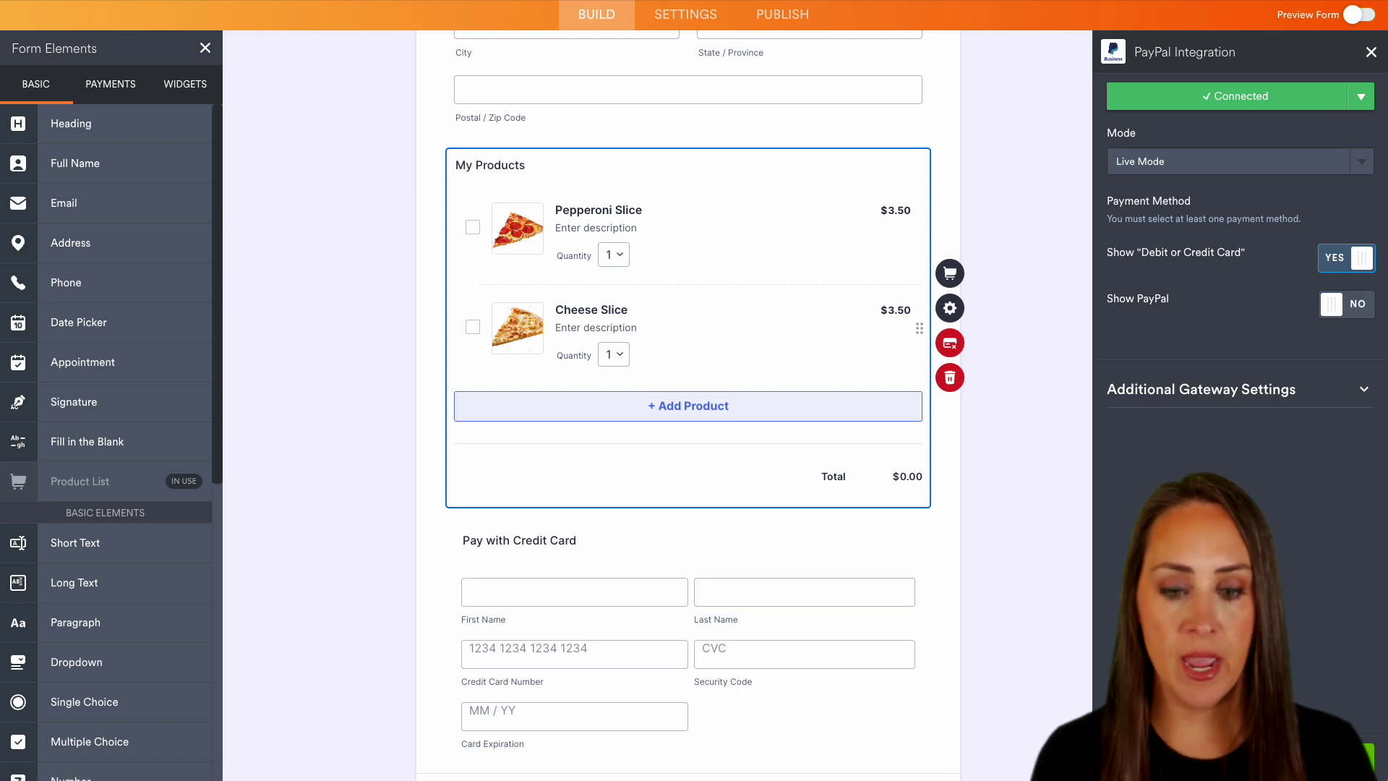
{"action": "scroll", "coordinate": [675, 653], "scroll_direction": "down", "scroll_amount": 2}
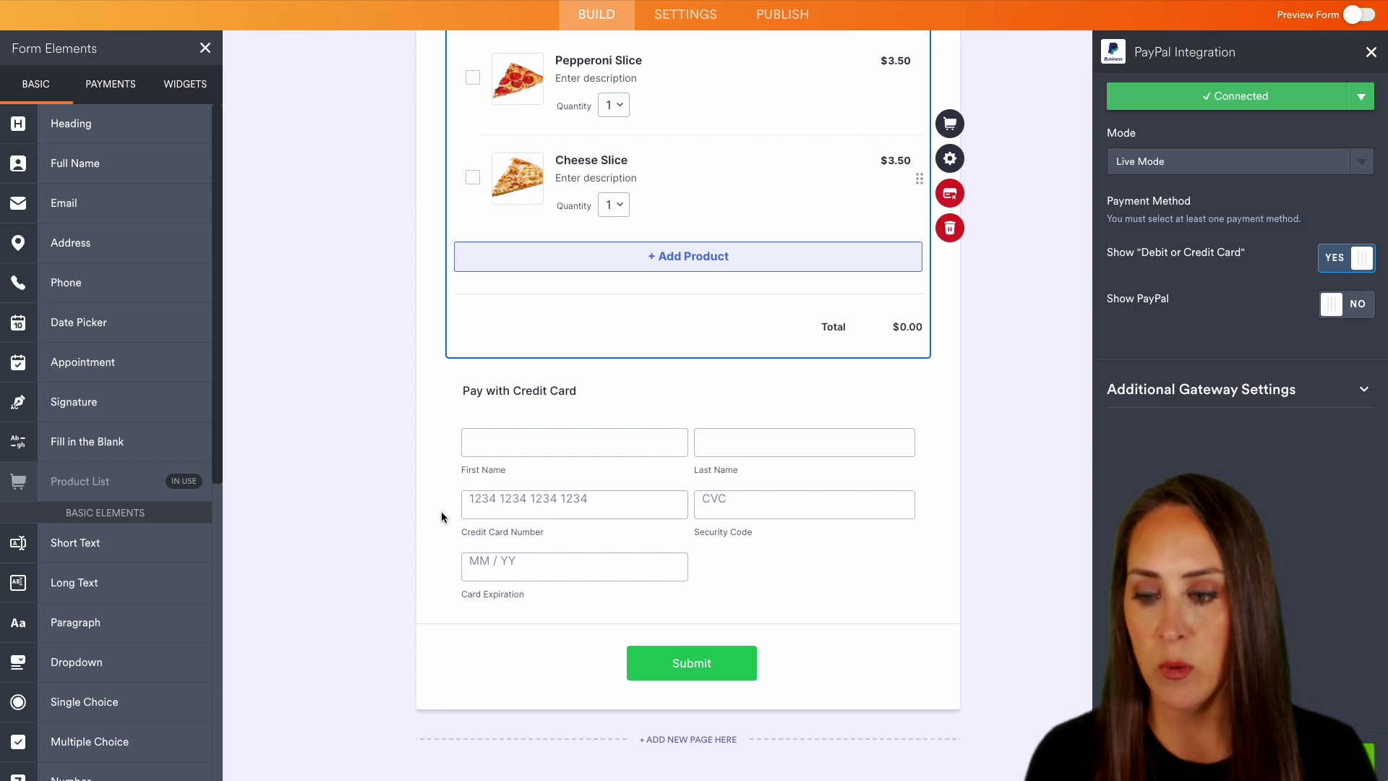
- Place a Long Text field above Pay with Credit Card and label it 'Notes'
{"action": "left_click_drag", "start_coordinate": [75, 582], "coordinate": [599, 394]}
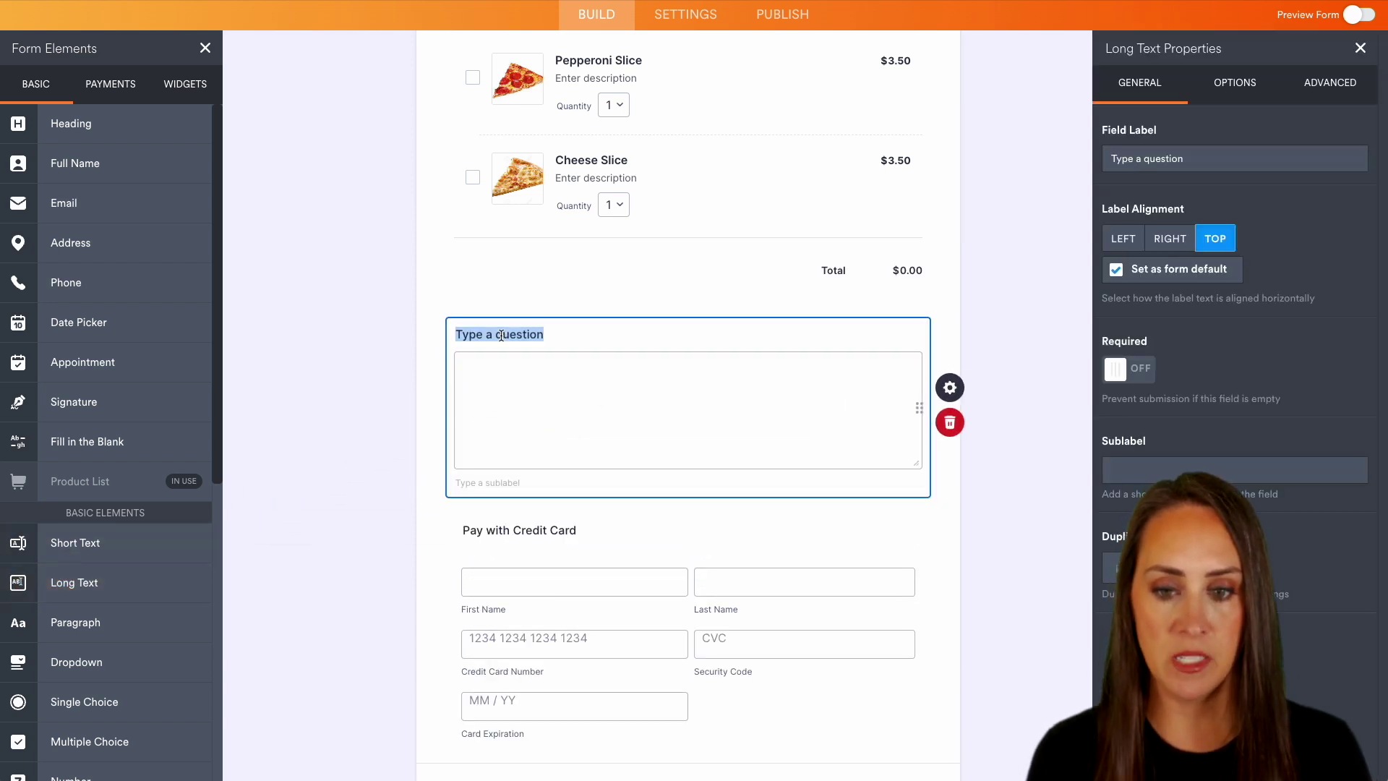
{"action": "type", "text": "Notes"}
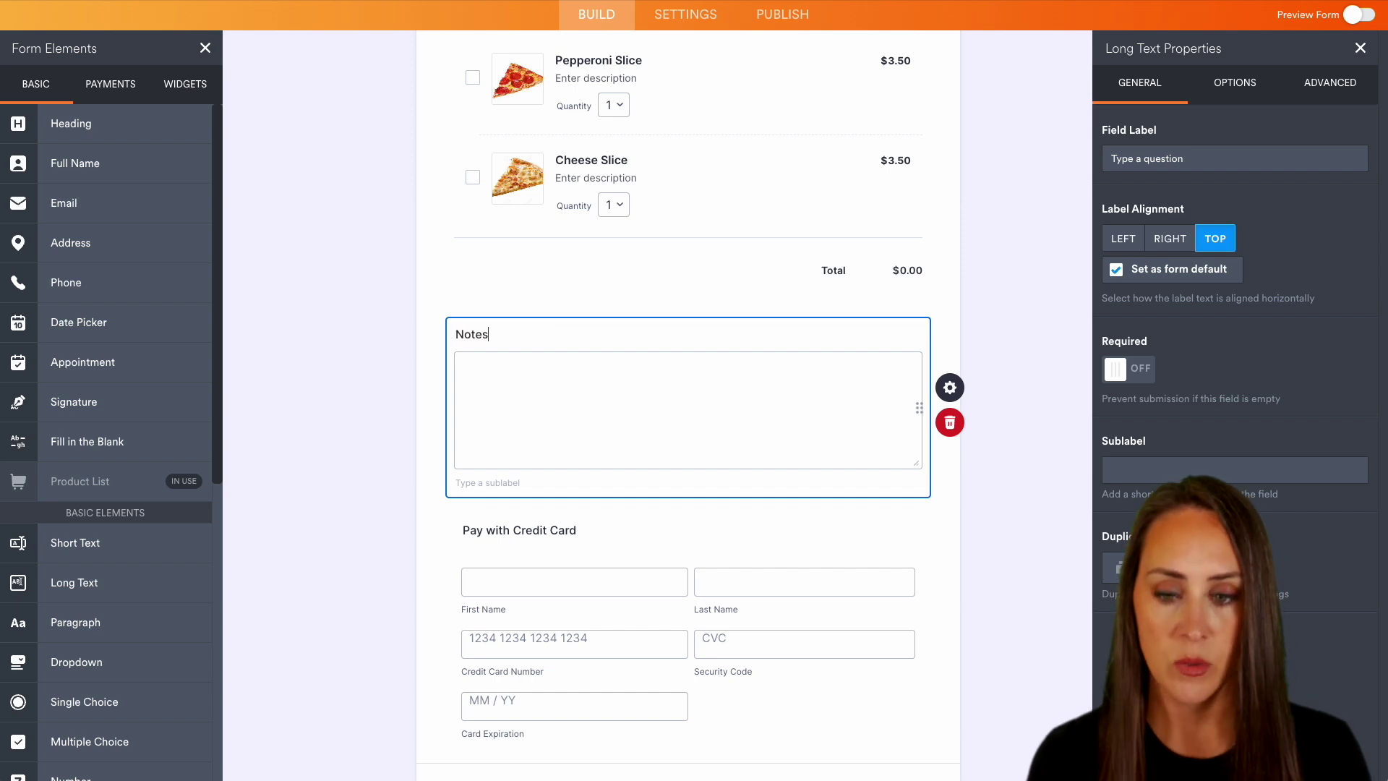
{"action": "left_click", "coordinate": [1021, 305]}
{"action": "scroll", "coordinate": [1191, 183], "scroll_direction": "up", "scroll_amount": 10}
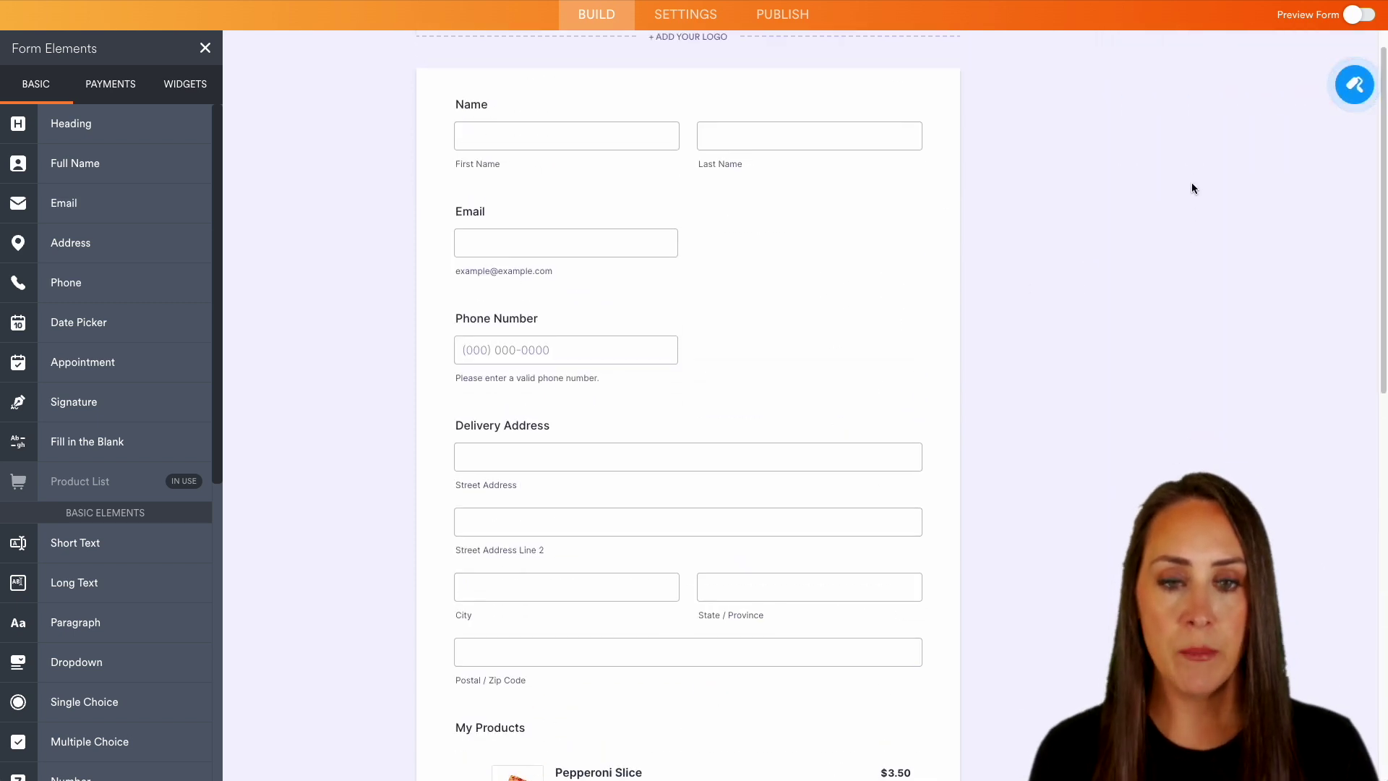
{"action": "scroll", "coordinate": [1191, 185], "scroll_direction": "up", "scroll_amount": 2}
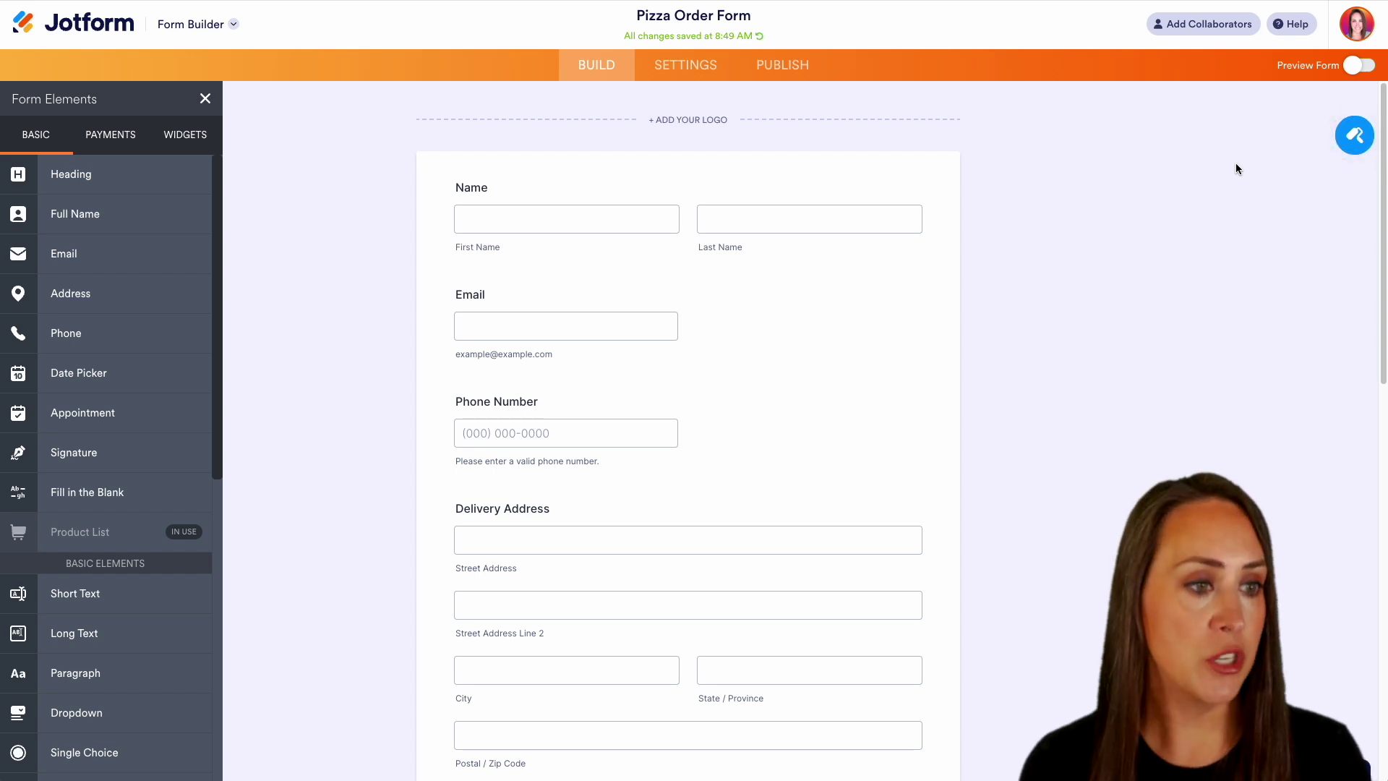
- In the Form Designer, make the page background colour fully transparent (alpha 0)
{"action": "left_click", "coordinate": [1352, 138]}
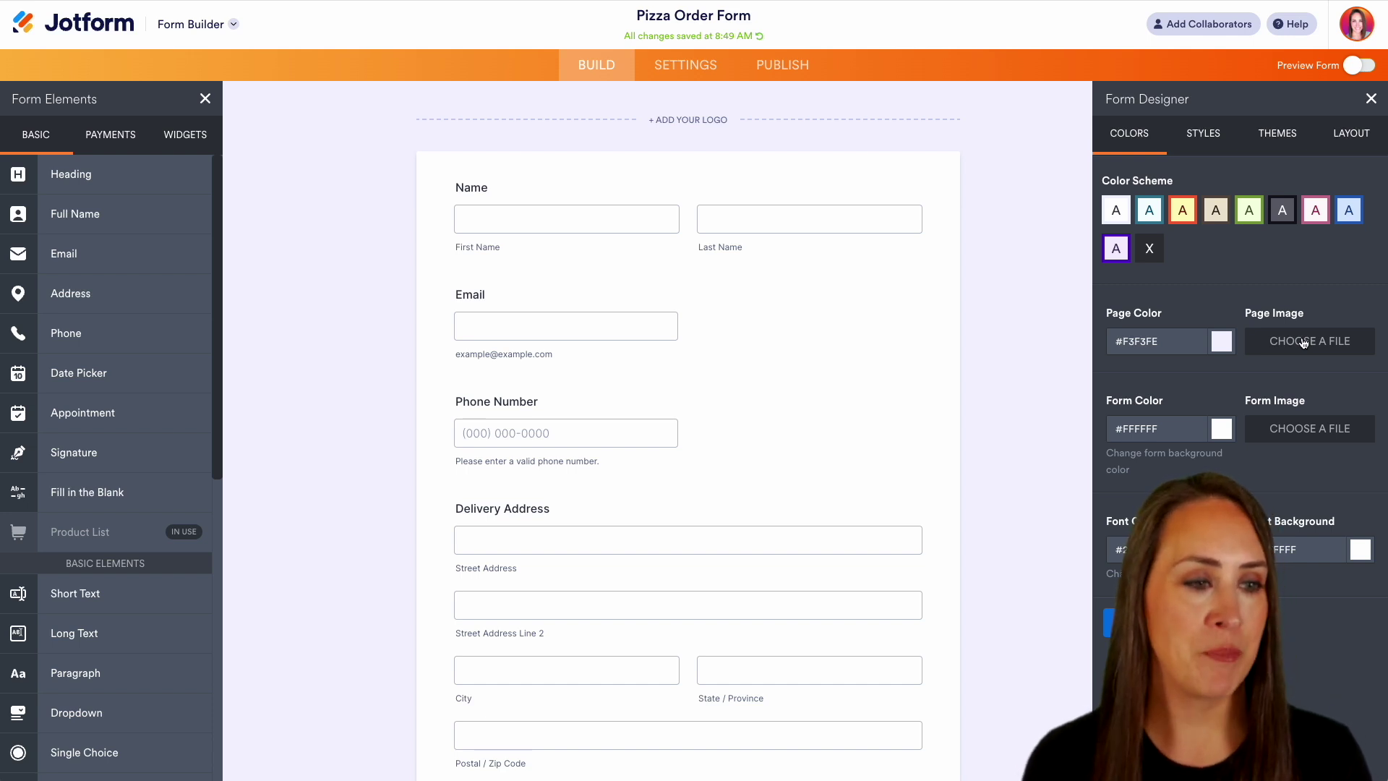
{"action": "left_click", "coordinate": [1220, 342]}
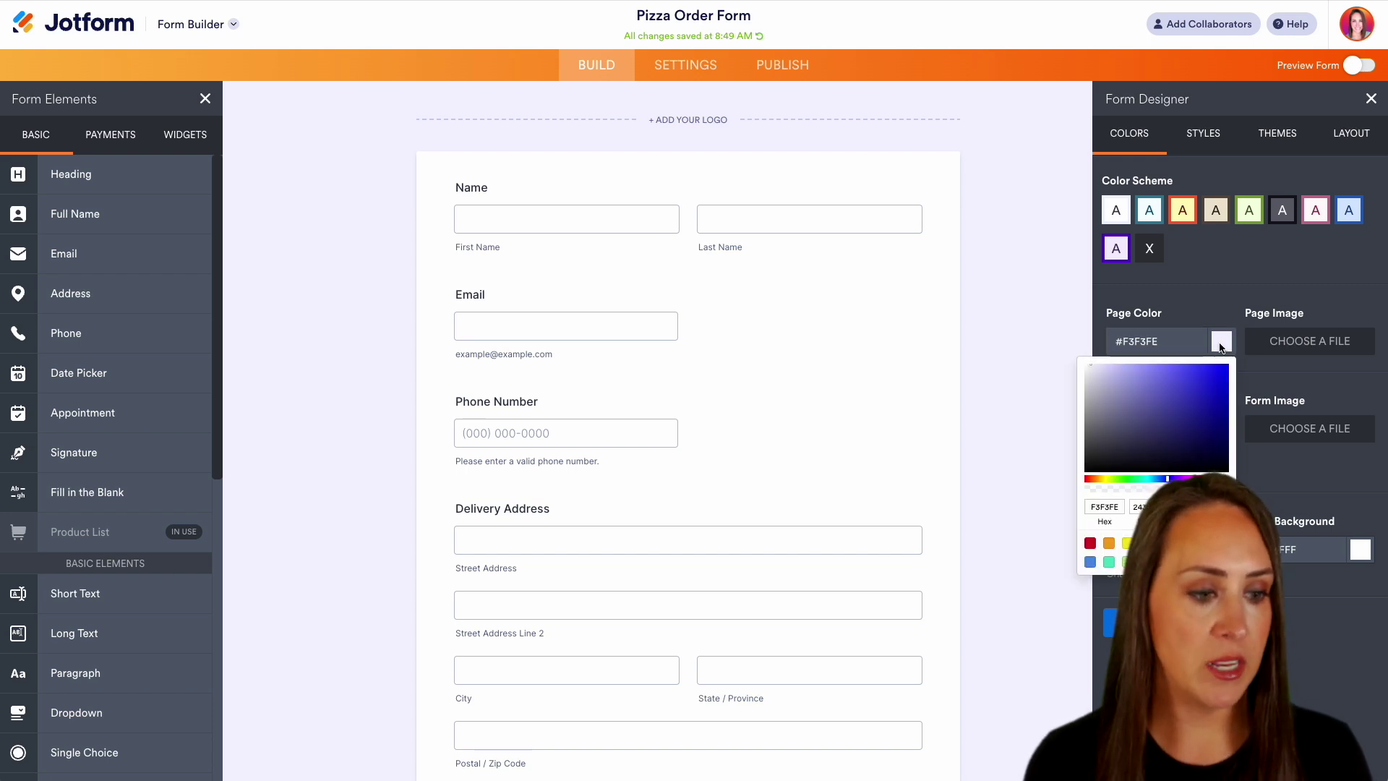
{"action": "left_click", "coordinate": [1088, 488]}
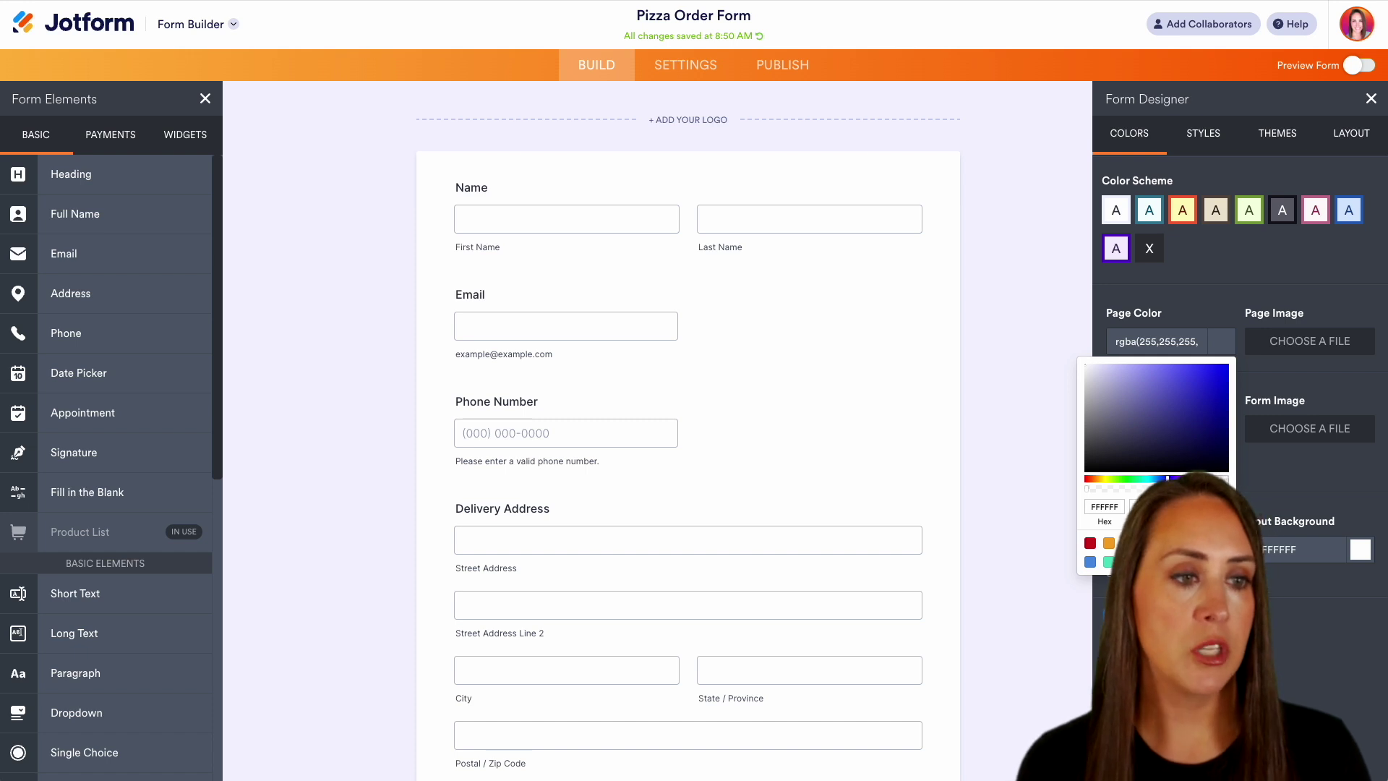
- Under Styles, reduce question spacing to 4 px and set the form font to Roboto
{"action": "left_click", "coordinate": [1203, 134]}
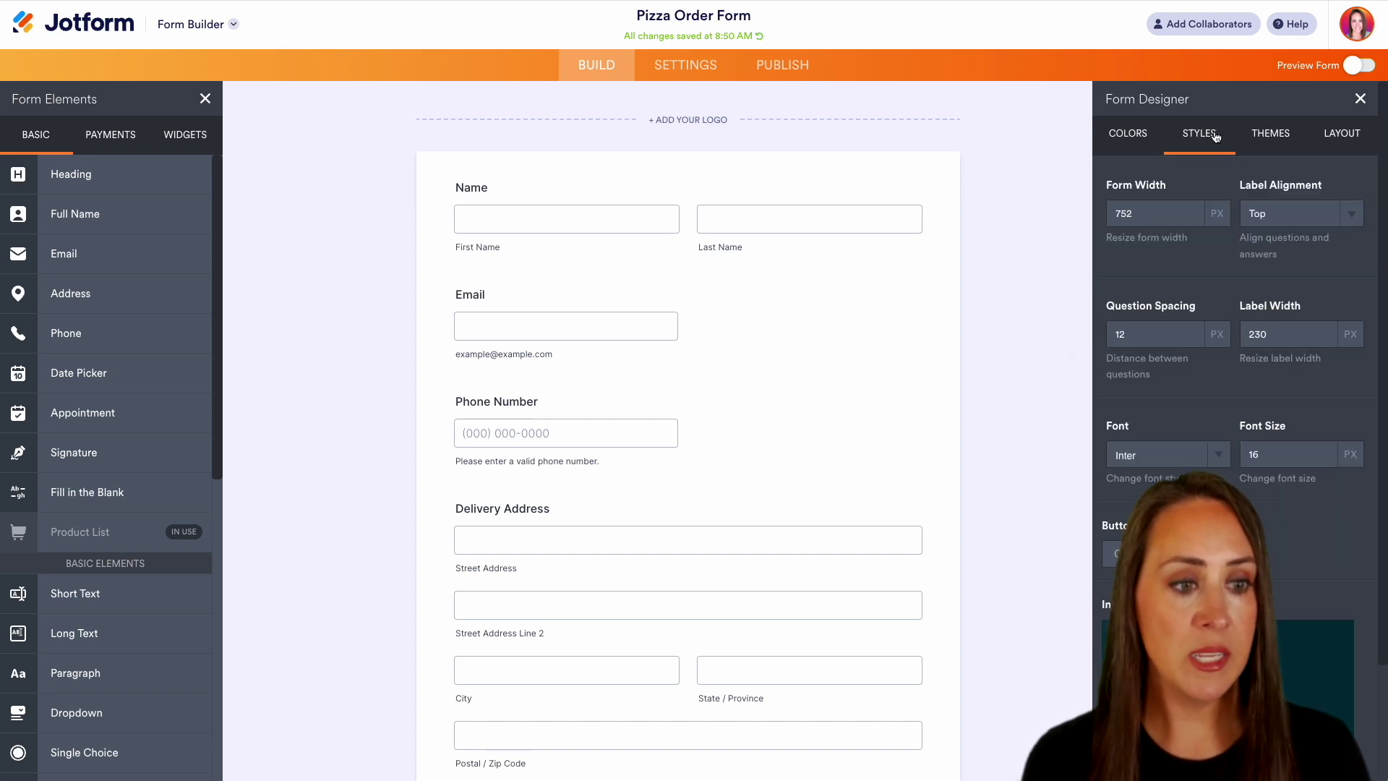
{"action": "left_click", "coordinate": [1193, 340]}
{"action": "left_click", "coordinate": [1192, 340]}
{"action": "left_click", "coordinate": [1192, 340]}
{"action": "left_click", "coordinate": [1192, 340]}
{"action": "left_click", "coordinate": [1190, 338]}
{"action": "left_click", "coordinate": [1190, 338]}
{"action": "left_click", "coordinate": [1190, 338]}
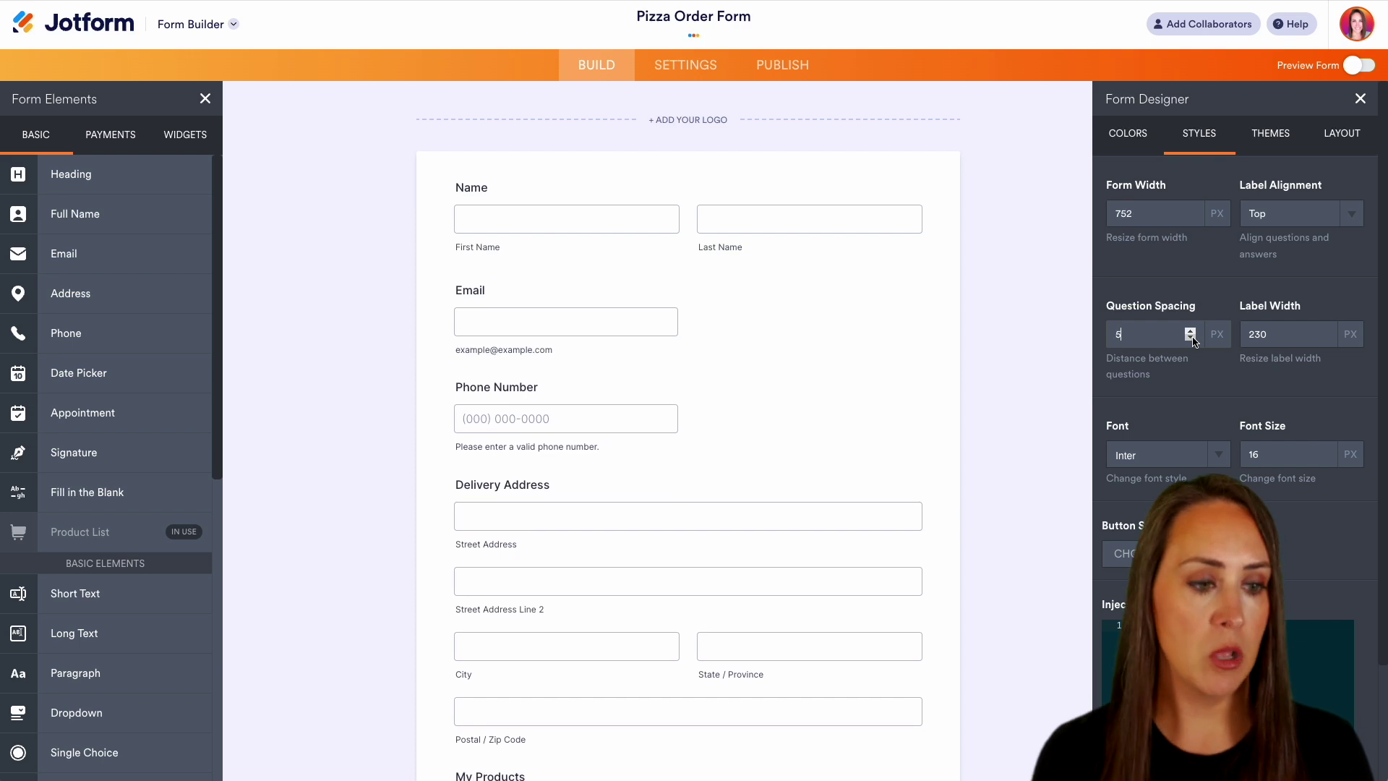
{"action": "left_click", "coordinate": [1190, 339]}
{"action": "left_click", "coordinate": [1209, 462]}
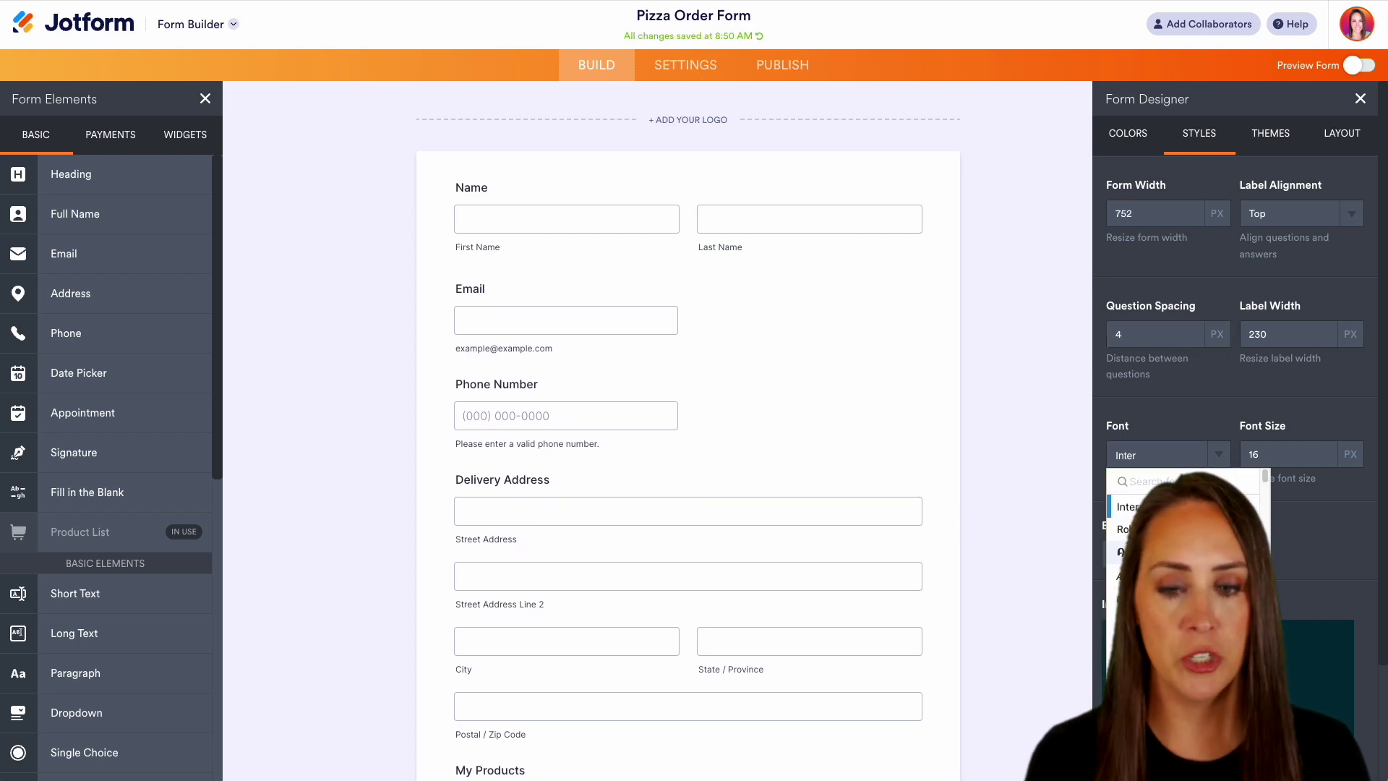
{"action": "key", "text": "Down"}
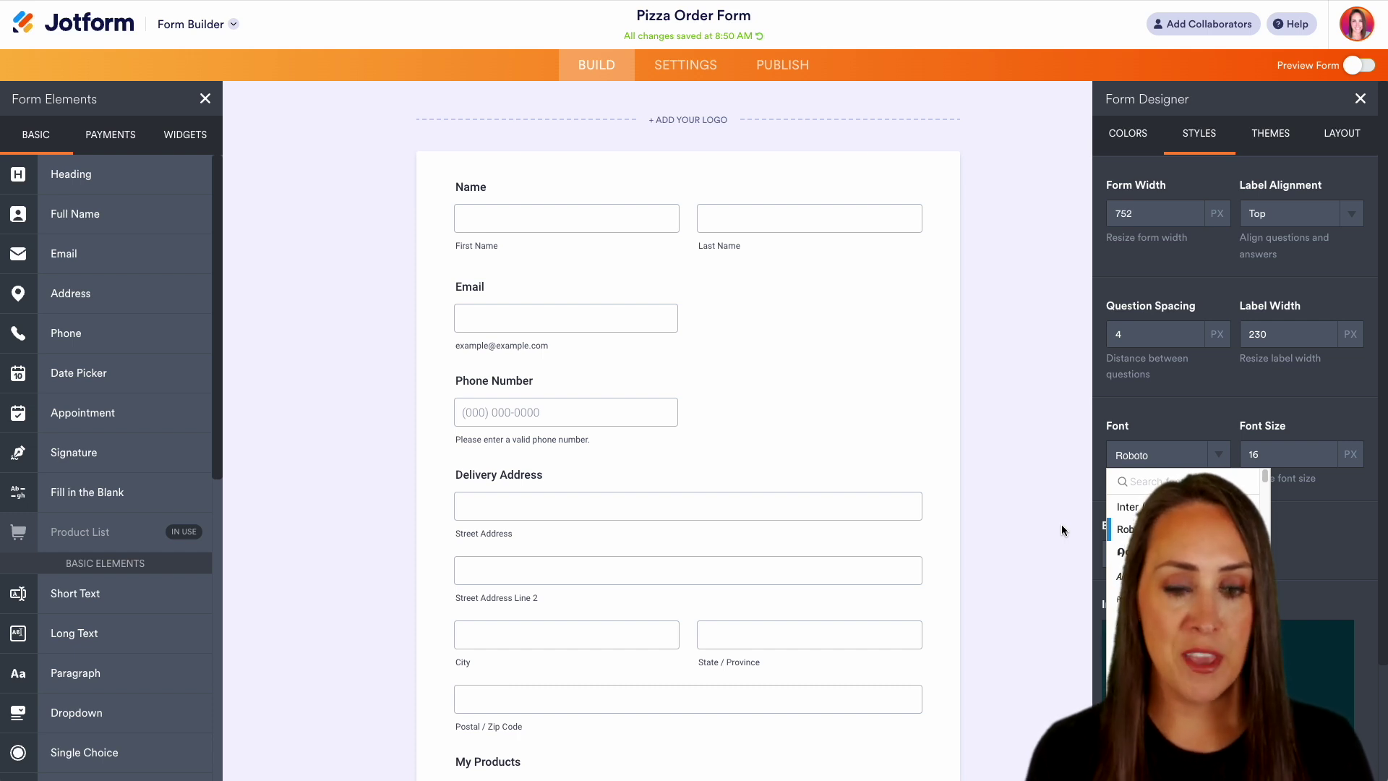
{"action": "scroll", "coordinate": [1041, 523], "scroll_direction": "down", "scroll_amount": 7}
{"action": "scroll", "coordinate": [1039, 523], "scroll_direction": "up", "scroll_amount": 7}
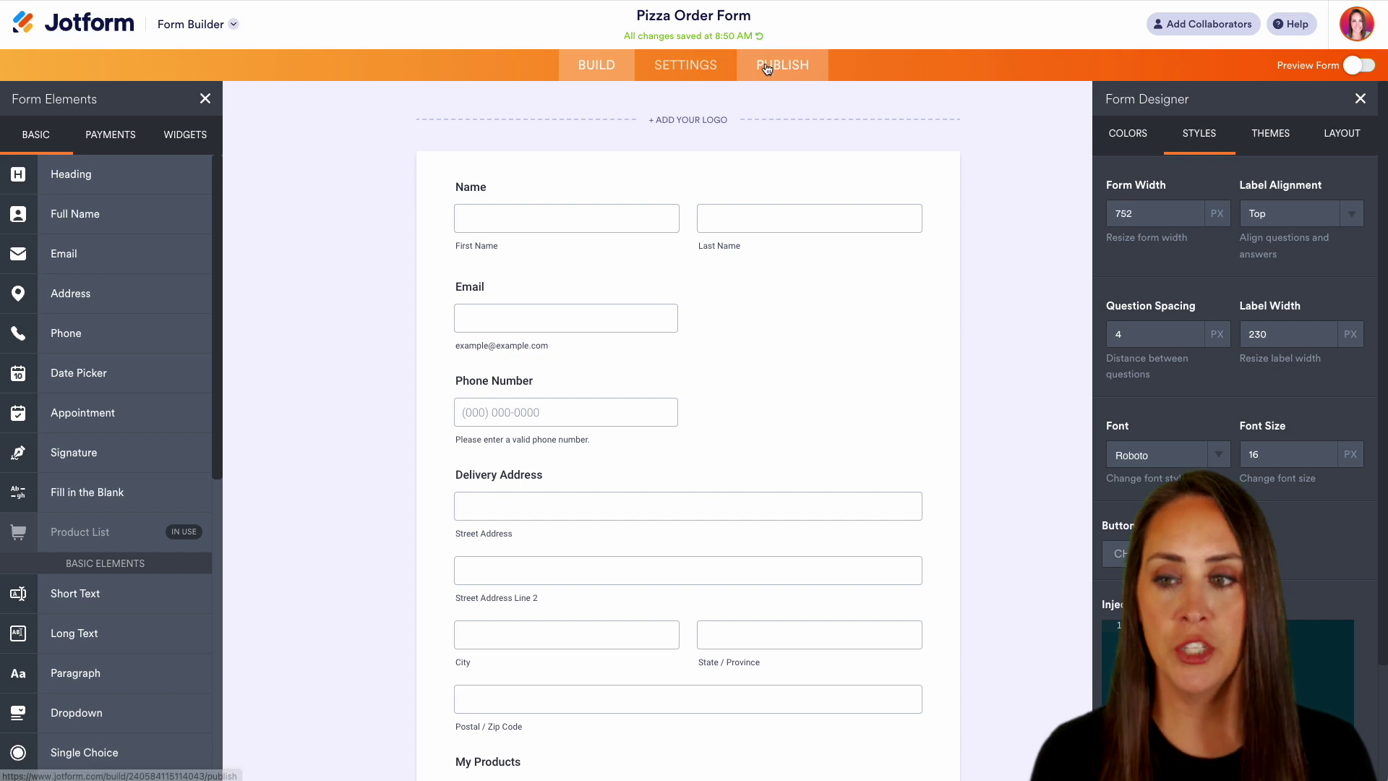
- Copy the form's website embed code from the Publish > Embed options
{"action": "left_click", "coordinate": [767, 68]}
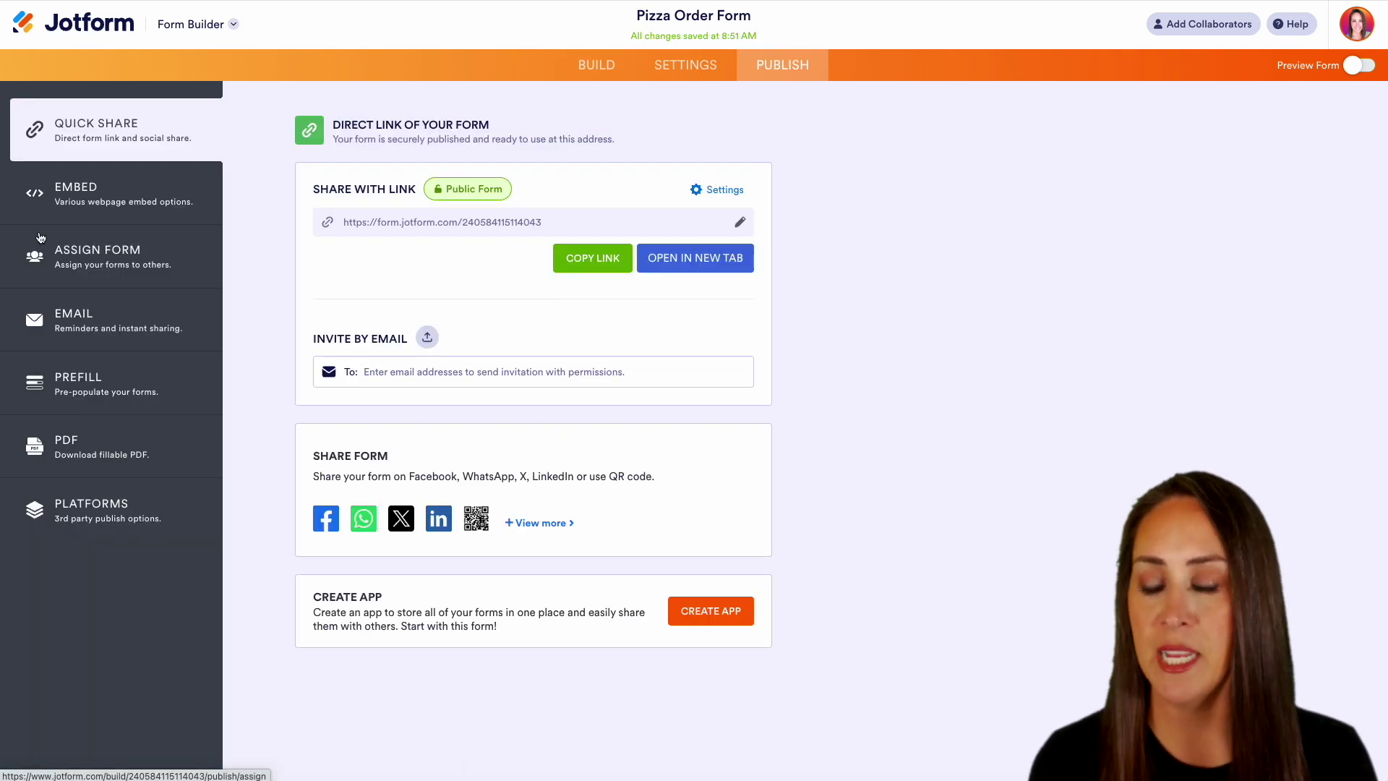
{"action": "left_click", "coordinate": [91, 201]}
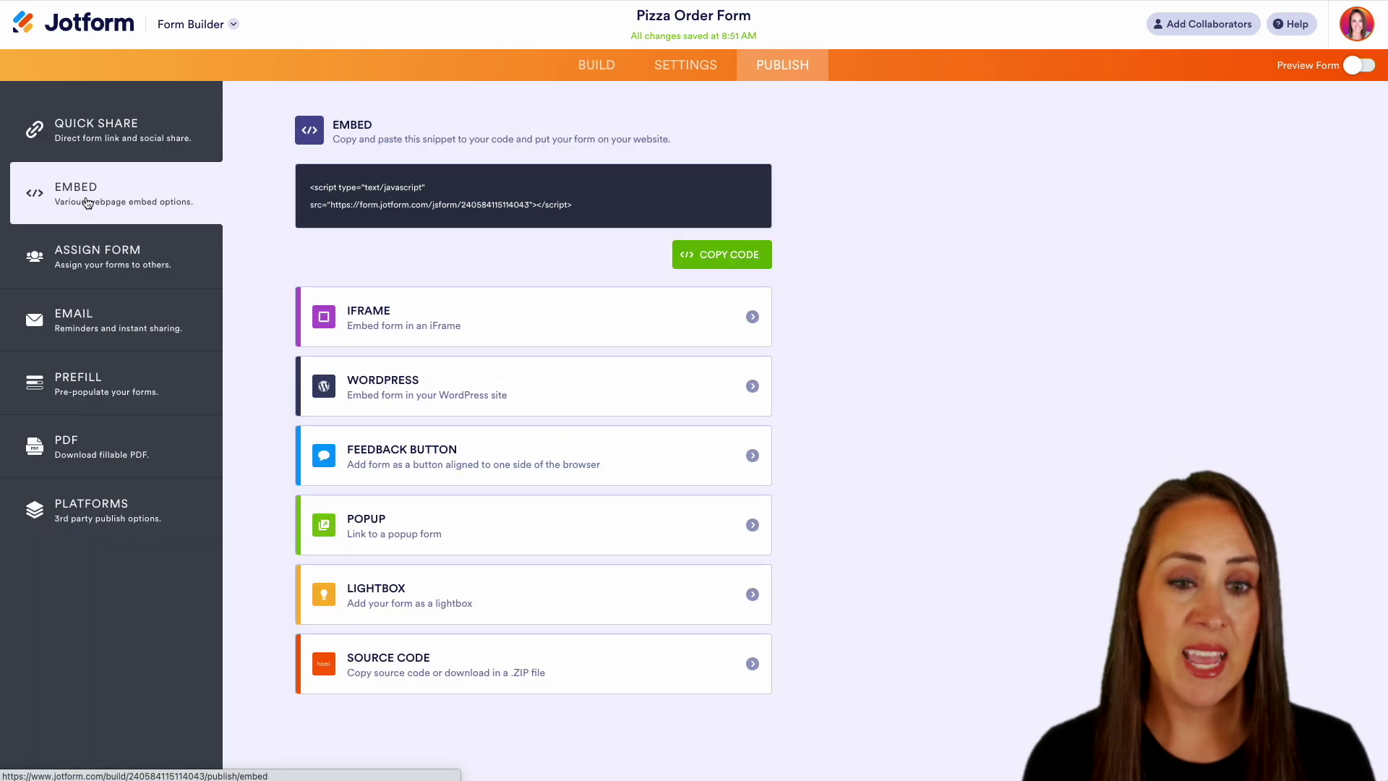
{"action": "left_click", "coordinate": [737, 255]}
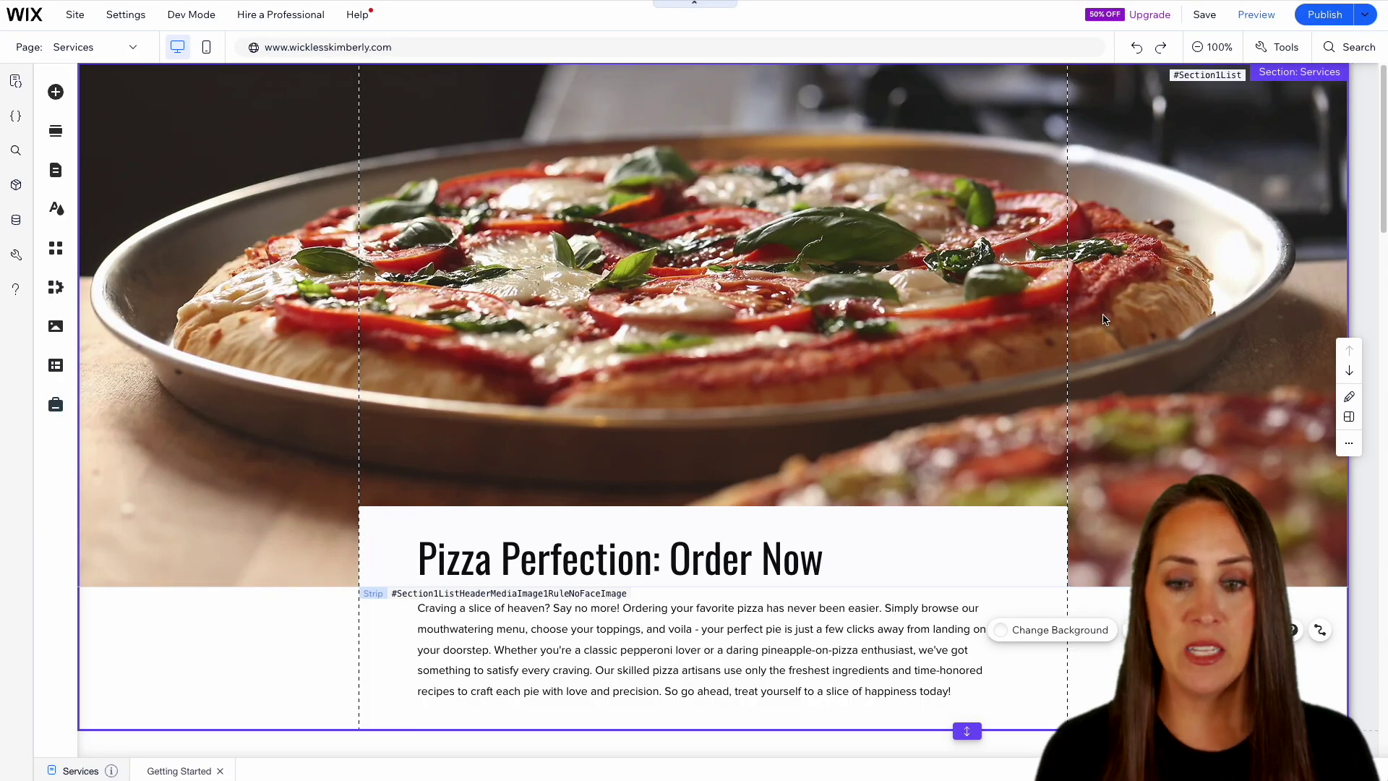
- Add an Embed HTML element to the empty section and apply the pasted Jotform script
{"action": "scroll", "coordinate": [558, 370], "scroll_direction": "down", "scroll_amount": 2}
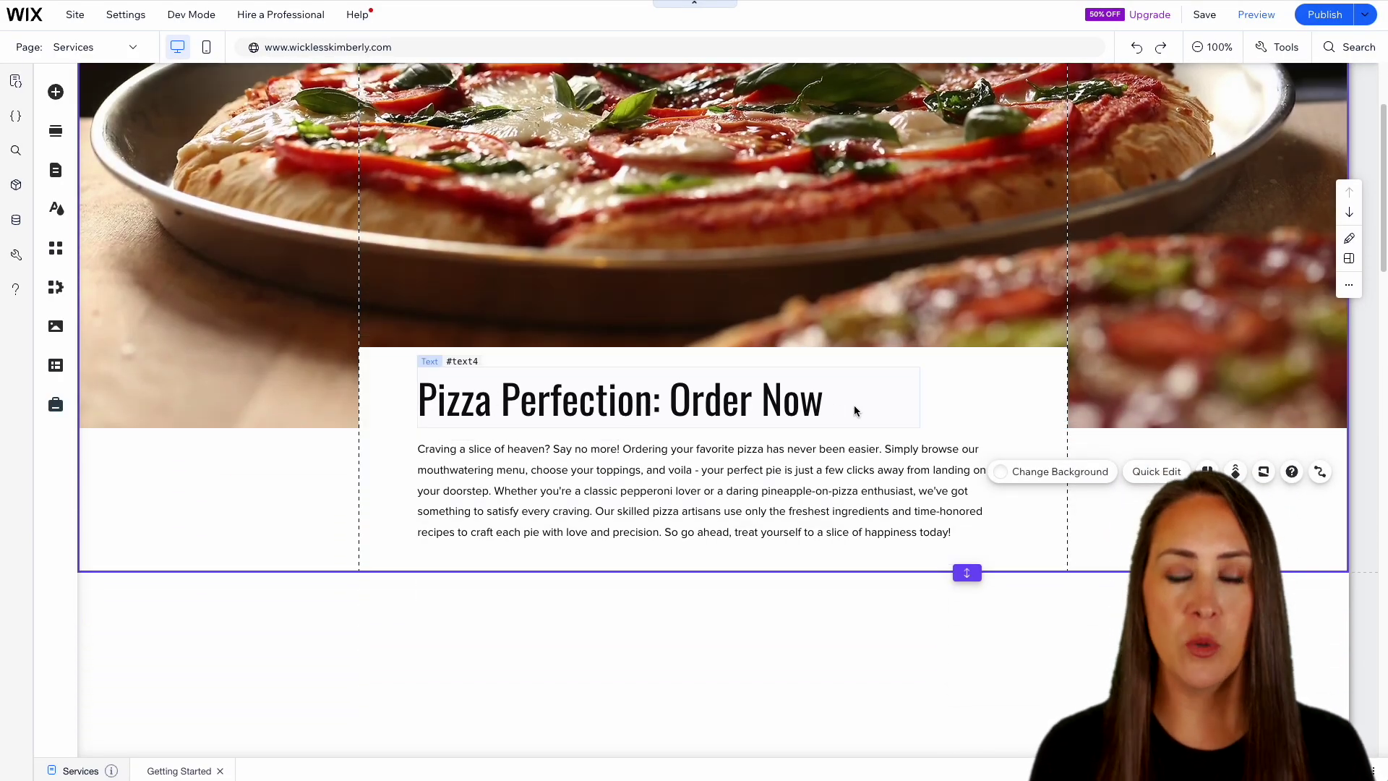
{"action": "scroll", "coordinate": [854, 410], "scroll_direction": "down", "scroll_amount": 1}
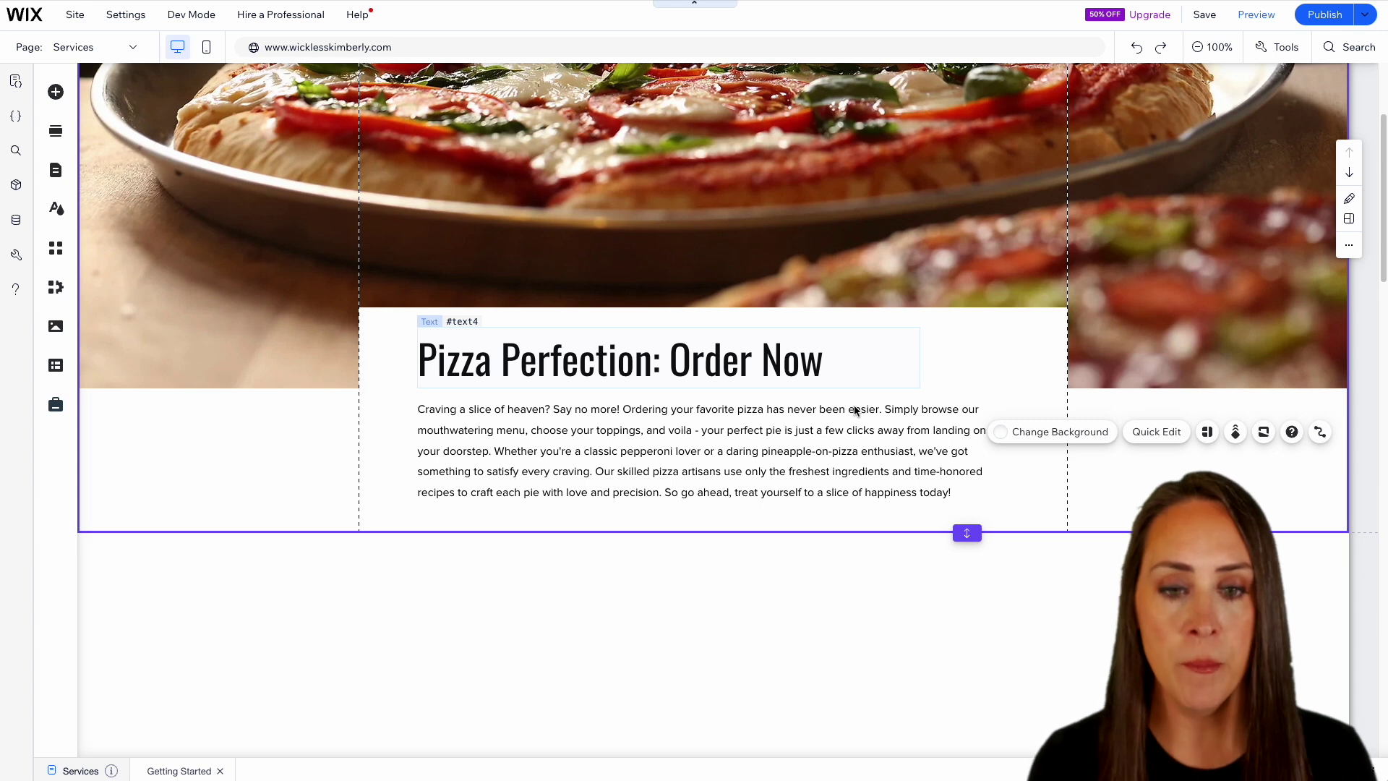
{"action": "scroll", "coordinate": [854, 410], "scroll_direction": "down", "scroll_amount": 4}
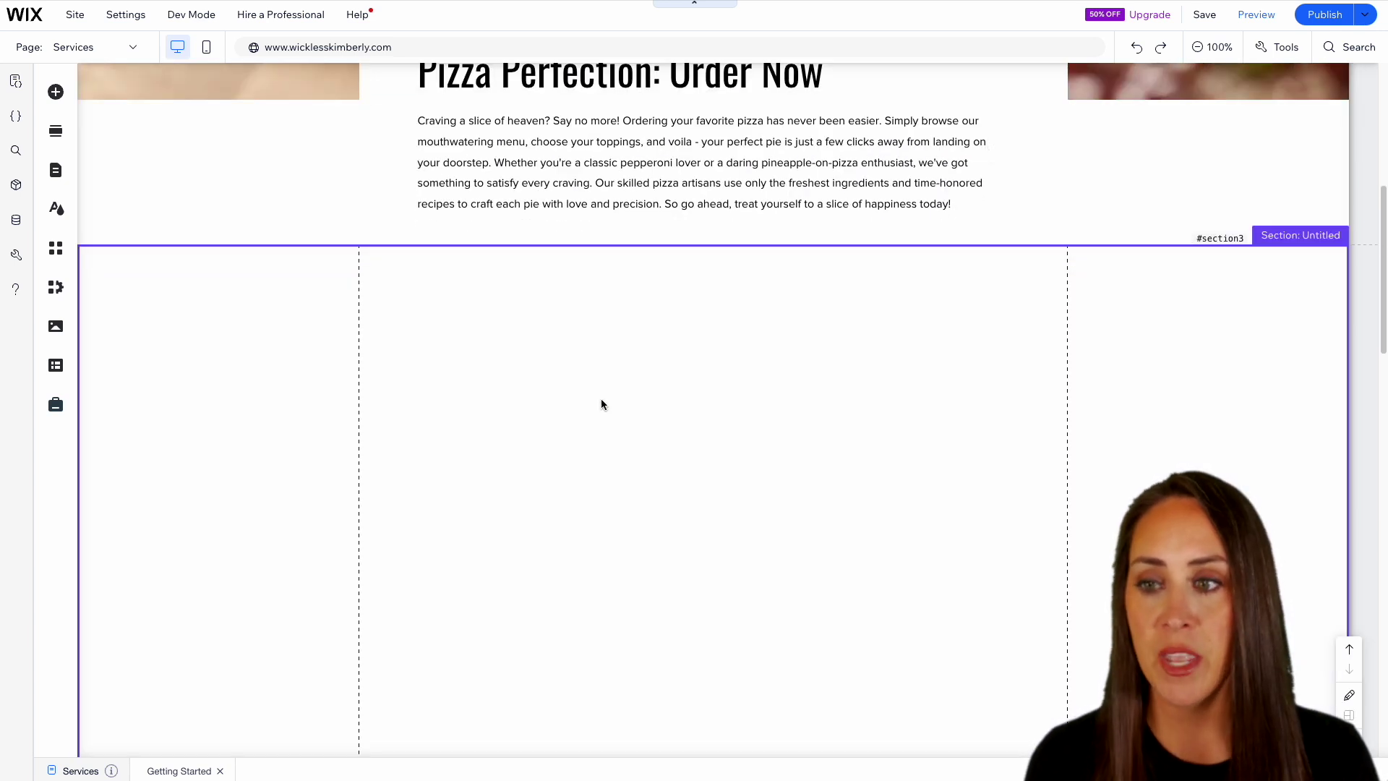
{"action": "left_click", "coordinate": [56, 92]}
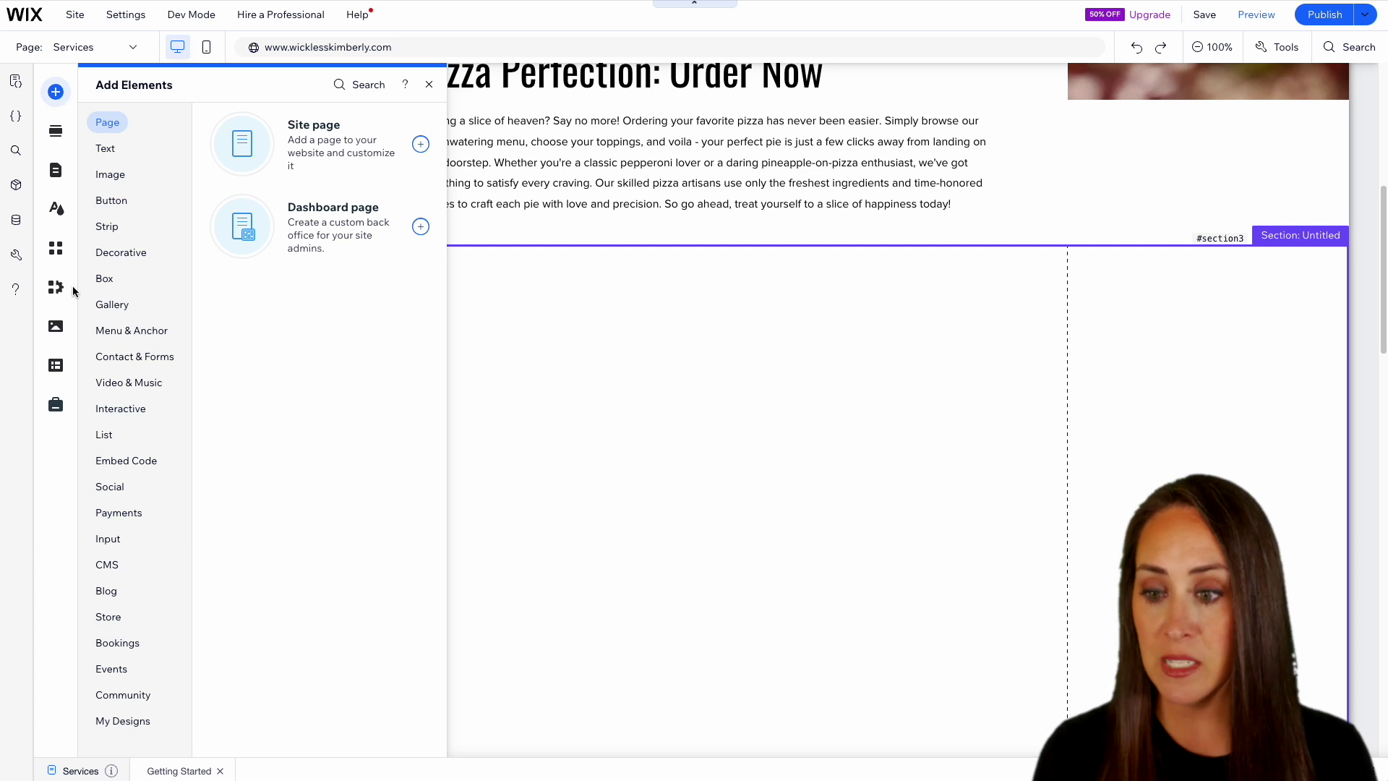
{"action": "left_click", "coordinate": [130, 640]}
{"action": "left_click", "coordinate": [132, 460]}
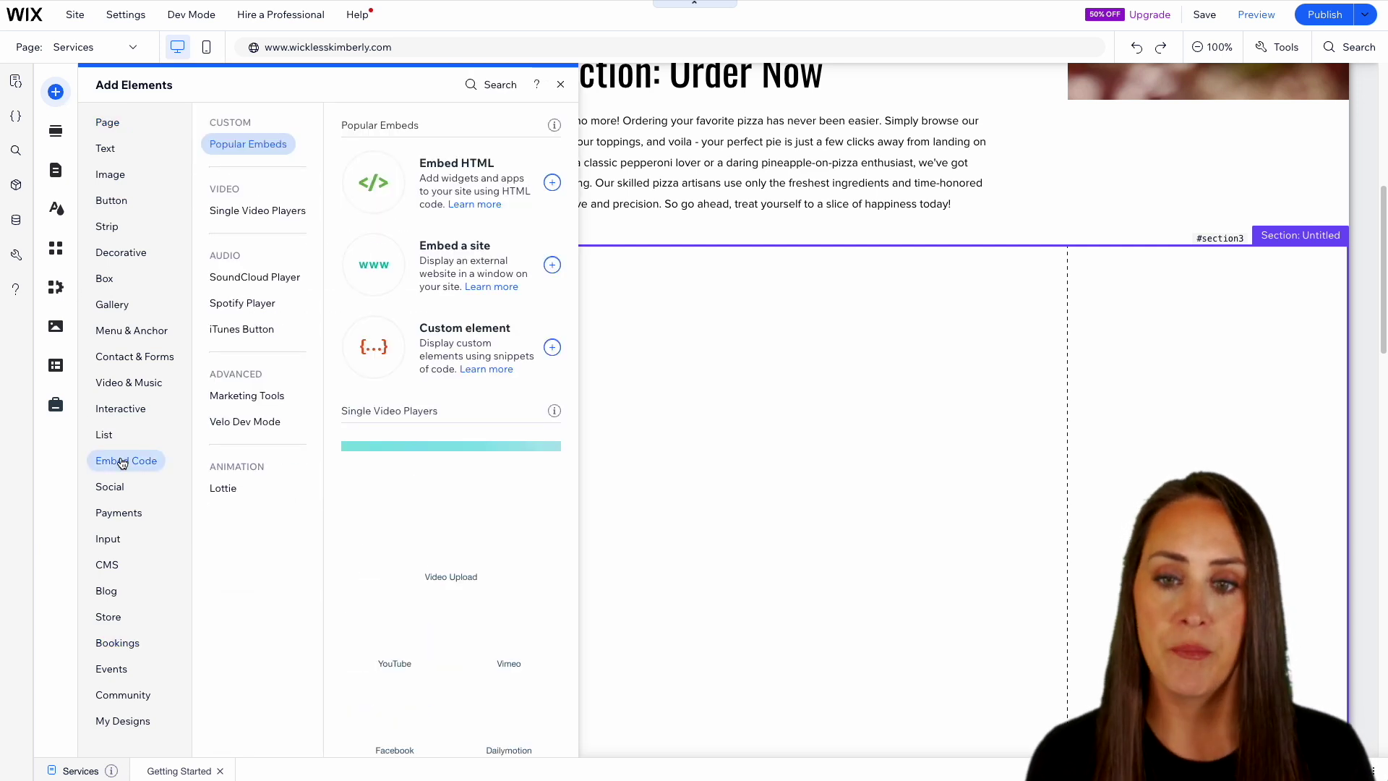
{"action": "left_click", "coordinate": [463, 175]}
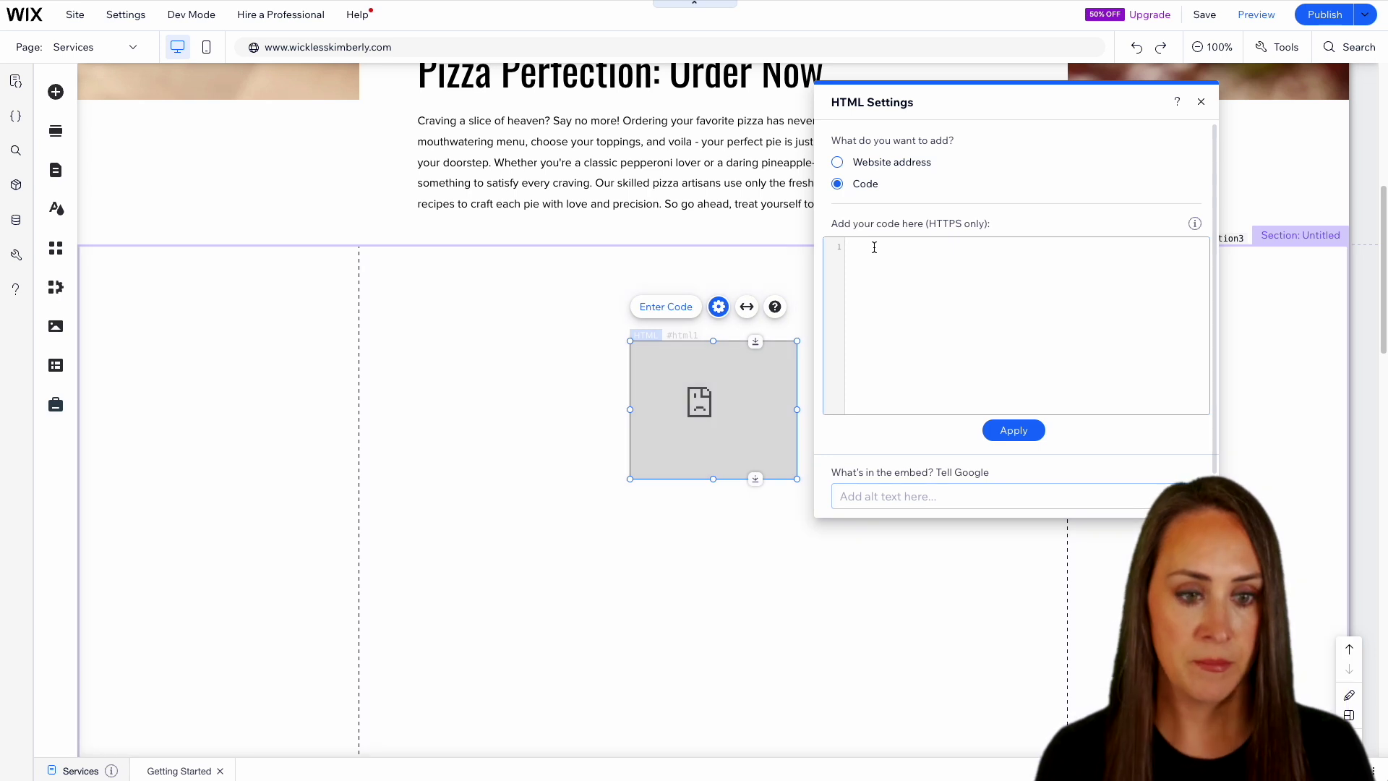
{"action": "key", "text": "ctrl+v"}
{"action": "left_click", "coordinate": [1013, 430]}
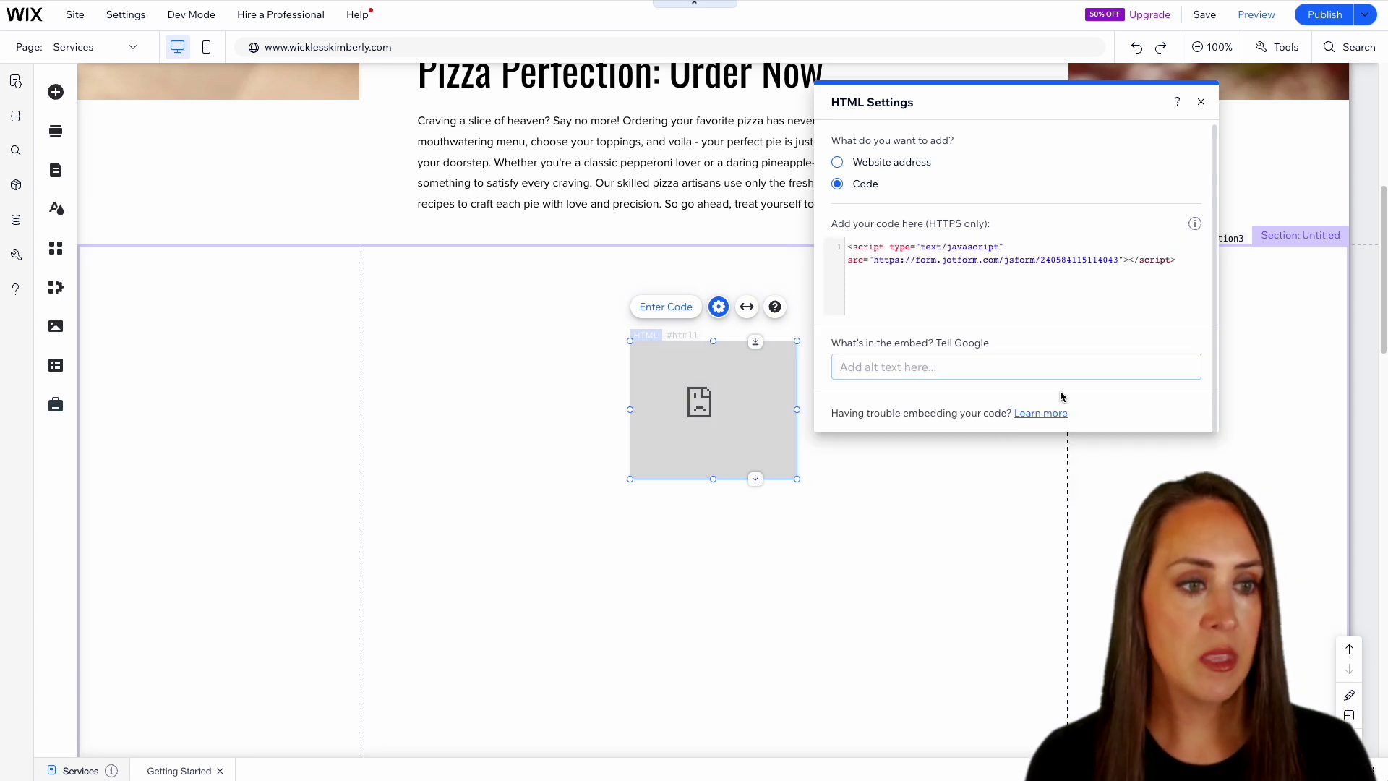
- Stretch the embedded pizza order form left and right to span the section
{"action": "left_click", "coordinate": [1204, 106]}
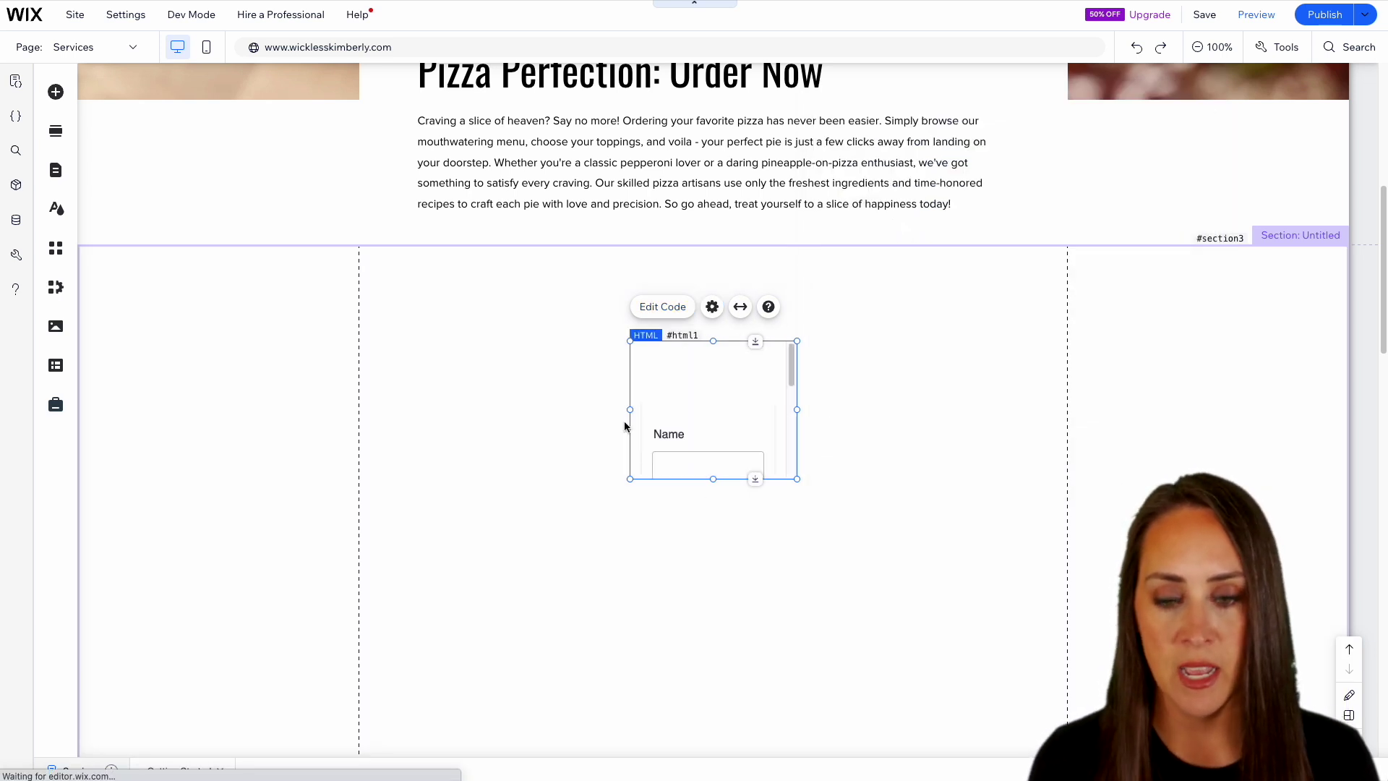
{"action": "left_click_drag", "start_coordinate": [630, 410], "coordinate": [364, 409]}
{"action": "left_click_drag", "start_coordinate": [795, 411], "coordinate": [1057, 411]}
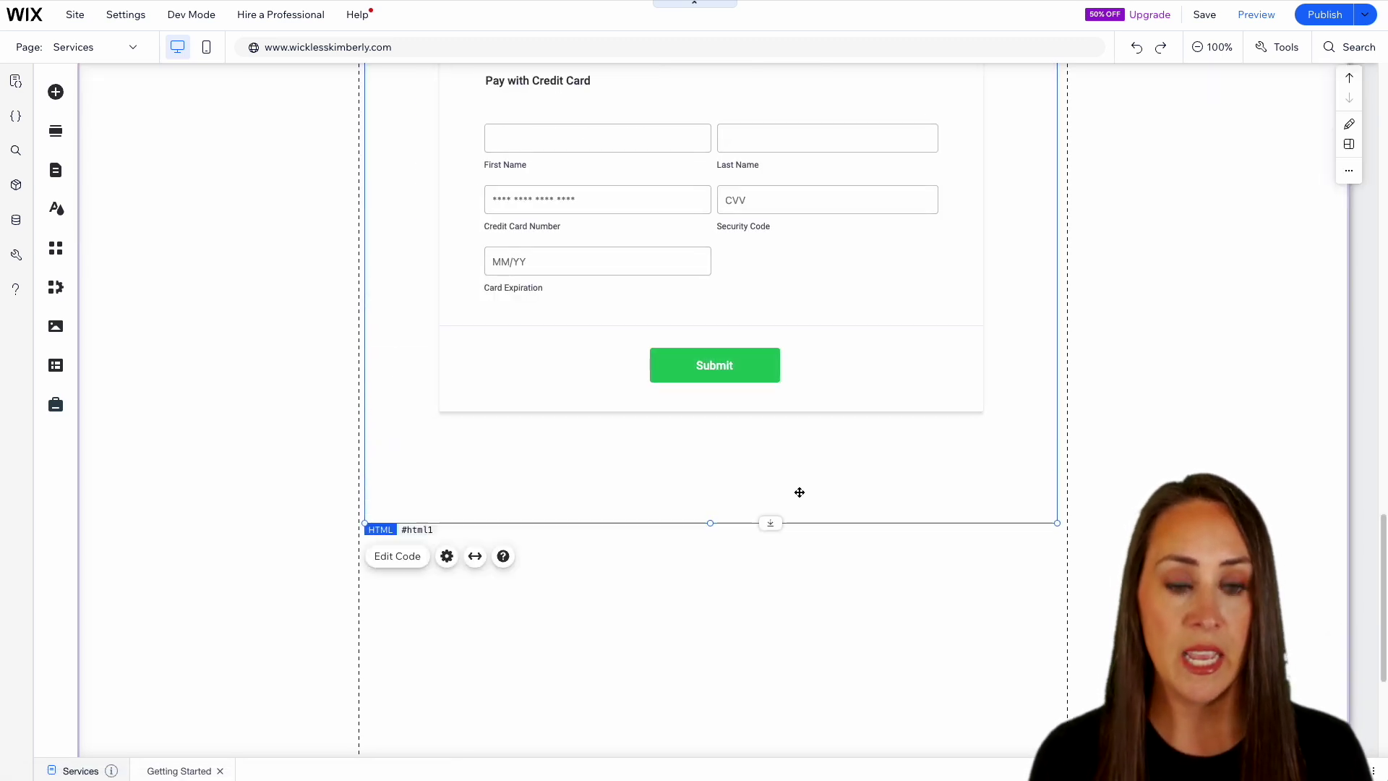
{"action": "scroll", "coordinate": [809, 487], "scroll_direction": "up", "scroll_amount": 7}
{"action": "scroll", "coordinate": [809, 489], "scroll_direction": "up", "scroll_amount": 10}
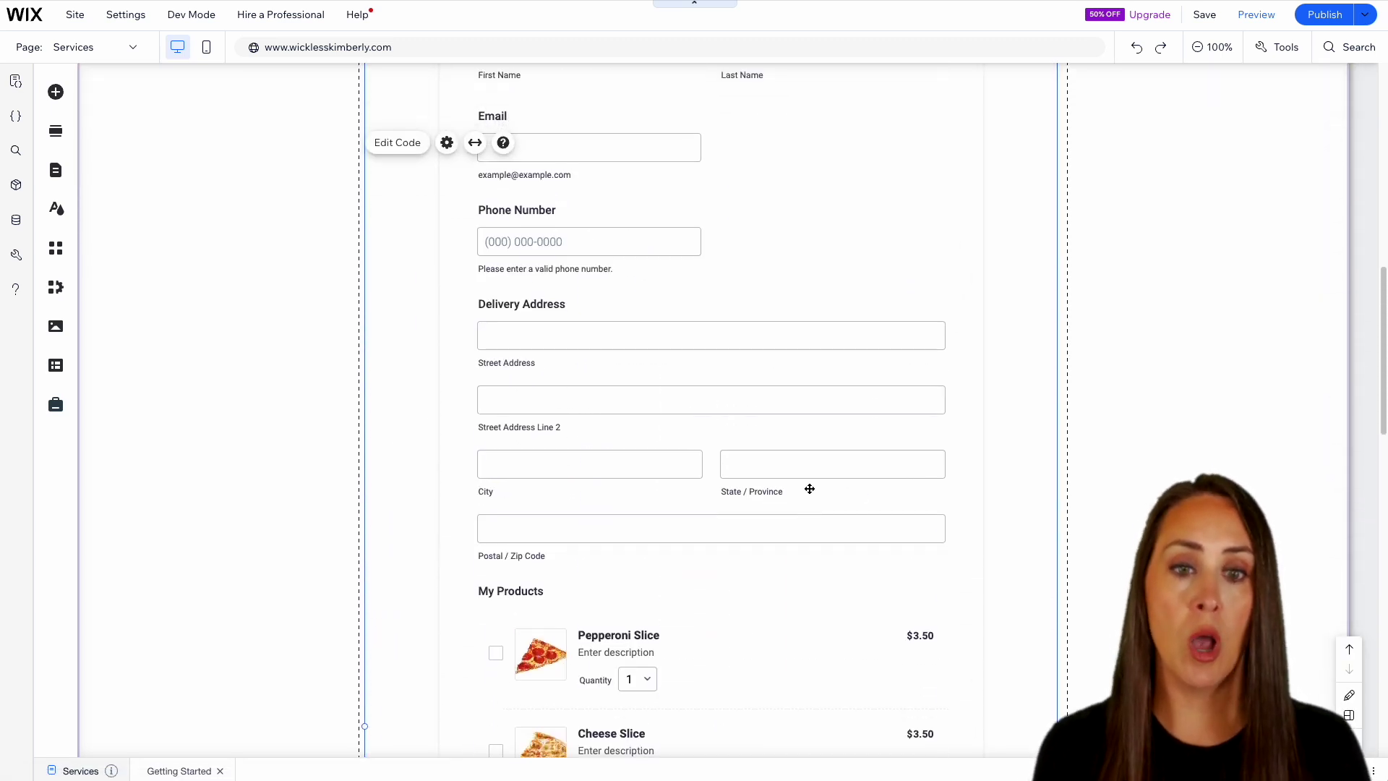
{"action": "scroll", "coordinate": [809, 489], "scroll_direction": "up", "scroll_amount": 1}
{"action": "left_click_drag", "start_coordinate": [752, 539], "coordinate": [752, 532]}
{"action": "scroll", "coordinate": [843, 504], "scroll_direction": "up", "scroll_amount": 5}
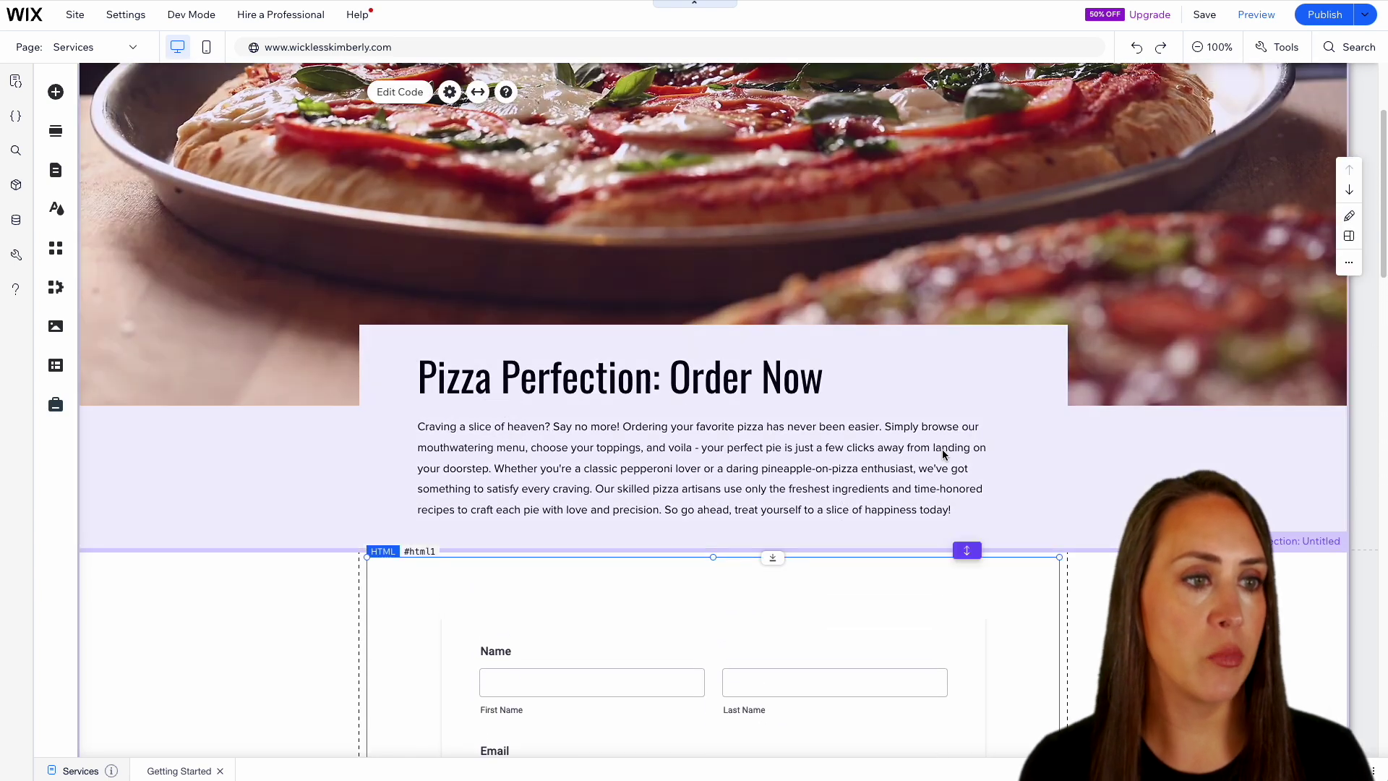
- In the site preview, enter the customer's first name, last name and e-mail address
{"action": "left_click", "coordinate": [1257, 15]}
{"action": "left_click", "coordinate": [1372, 568]}
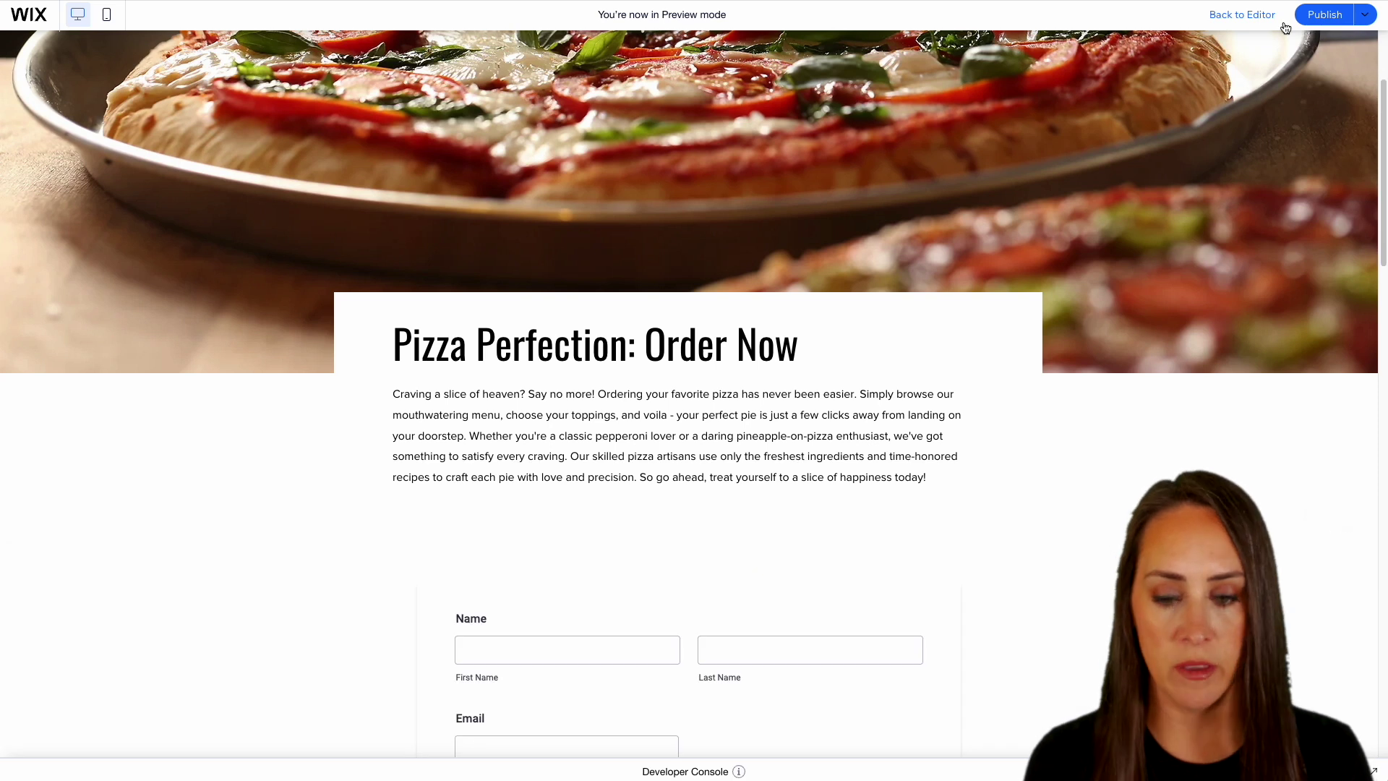
{"action": "scroll", "coordinate": [1130, 341], "scroll_direction": "down", "scroll_amount": 5}
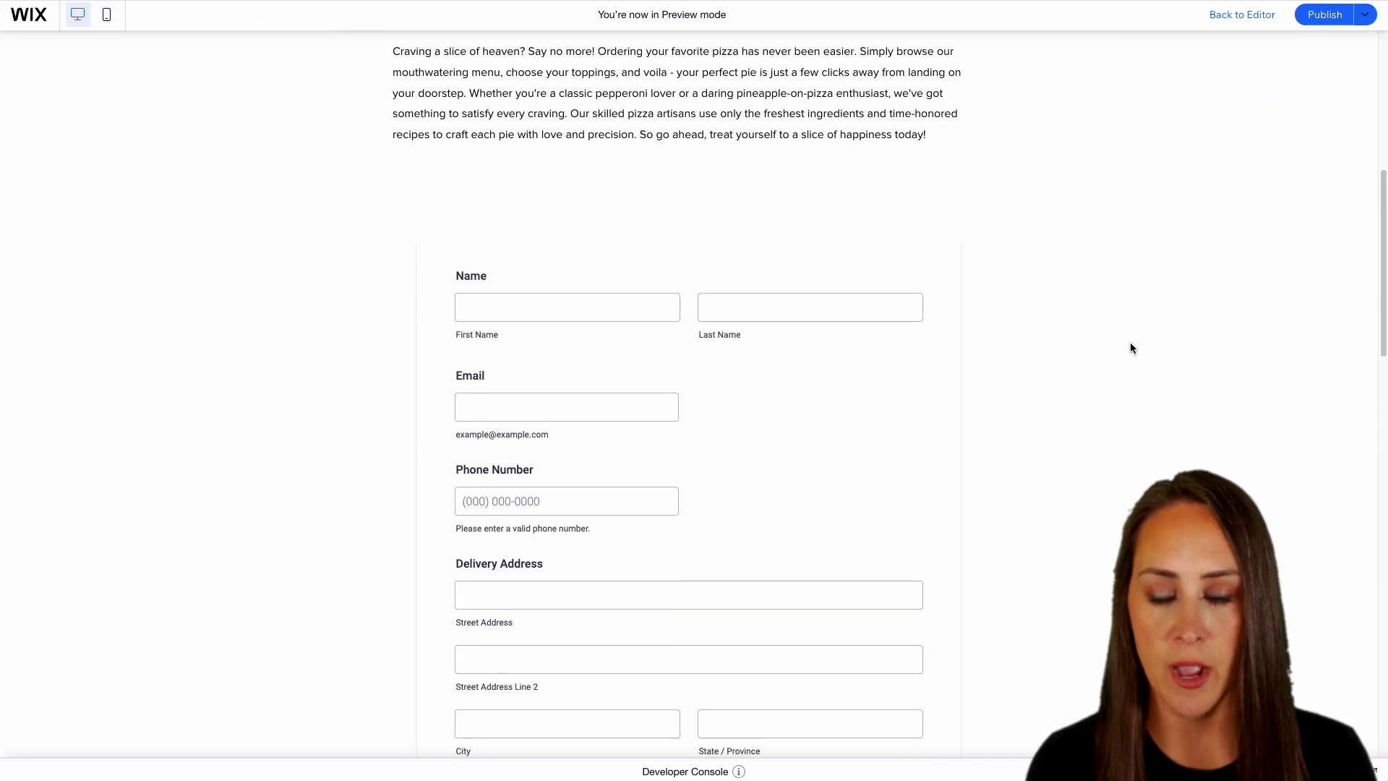
{"action": "left_click", "coordinate": [588, 349]}
{"action": "left_click", "coordinate": [567, 282]}
{"action": "key", "text": "Tab"}
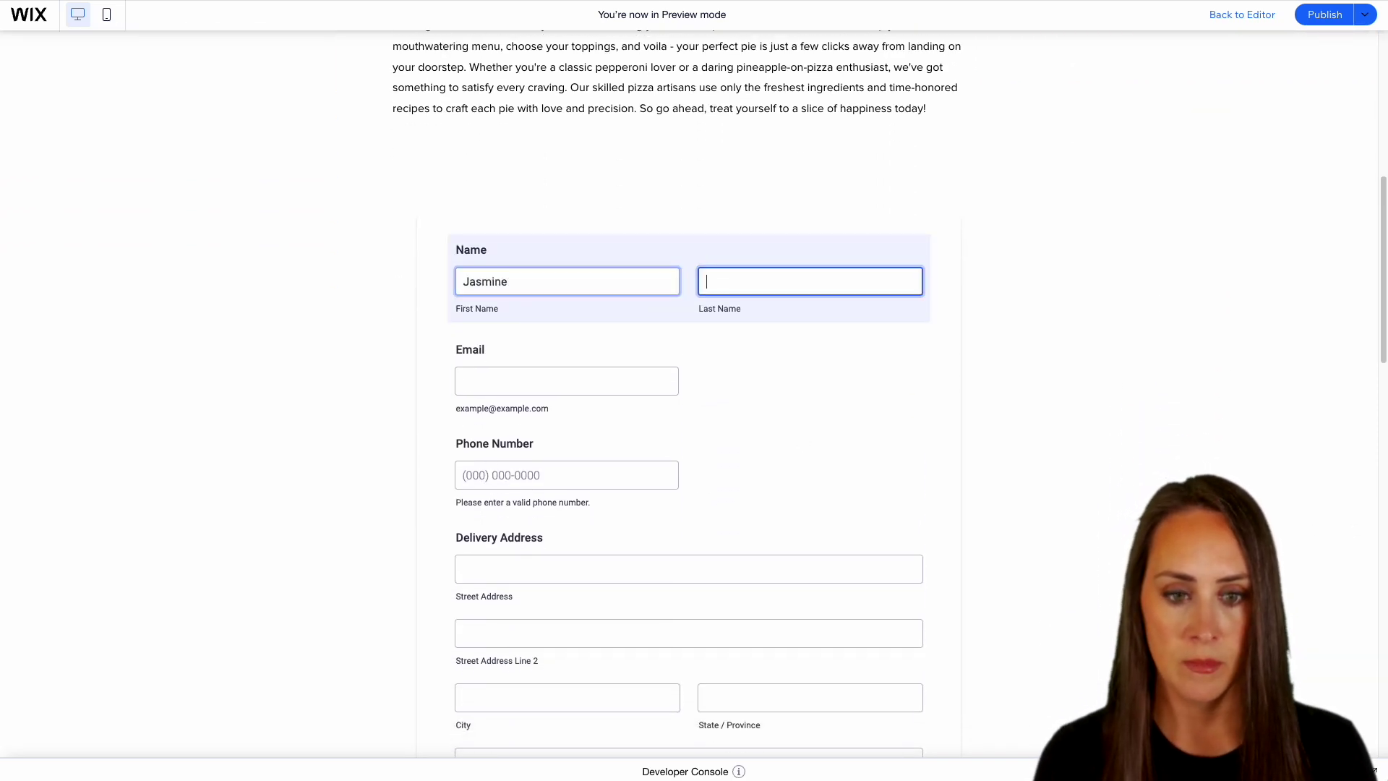
{"action": "key", "text": "Tab"}
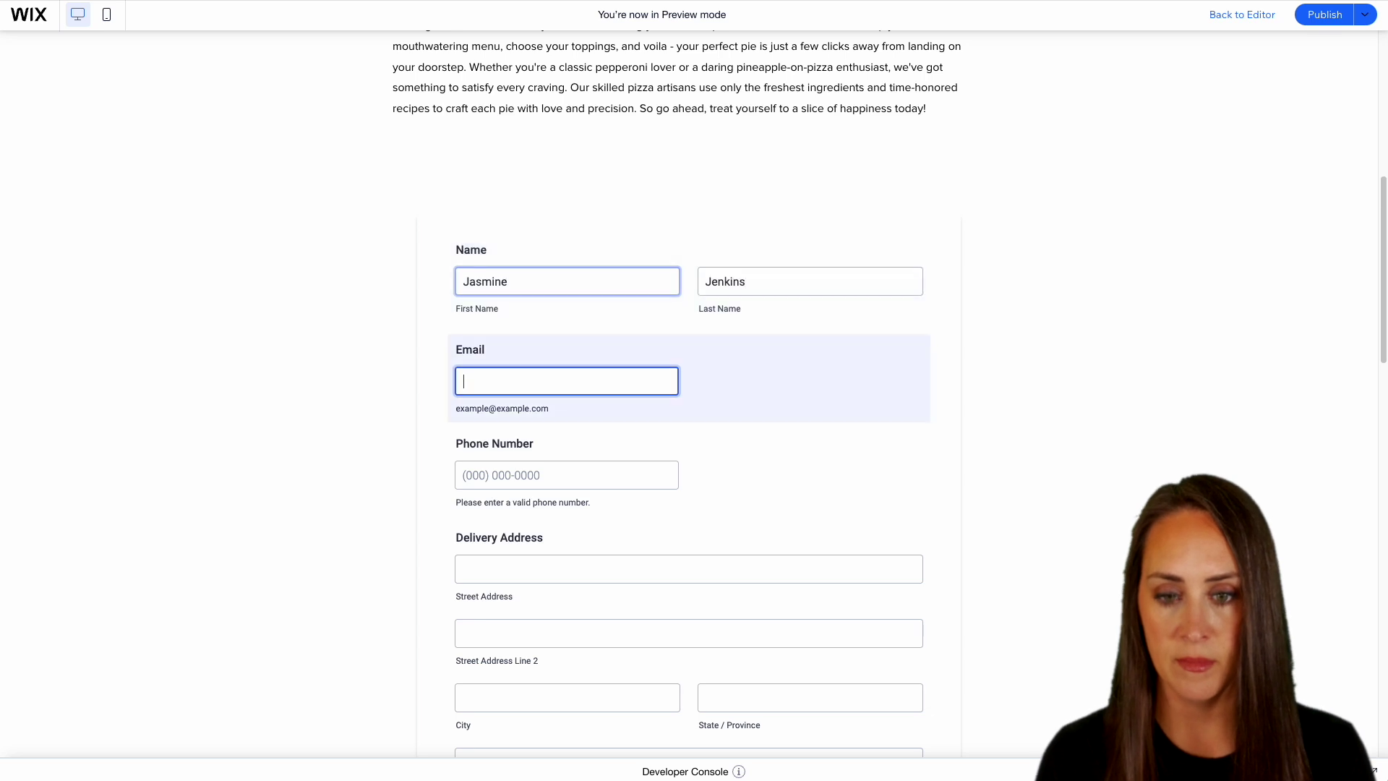
{"action": "type", "text": "jas"}
{"action": "left_click", "coordinate": [601, 418]}
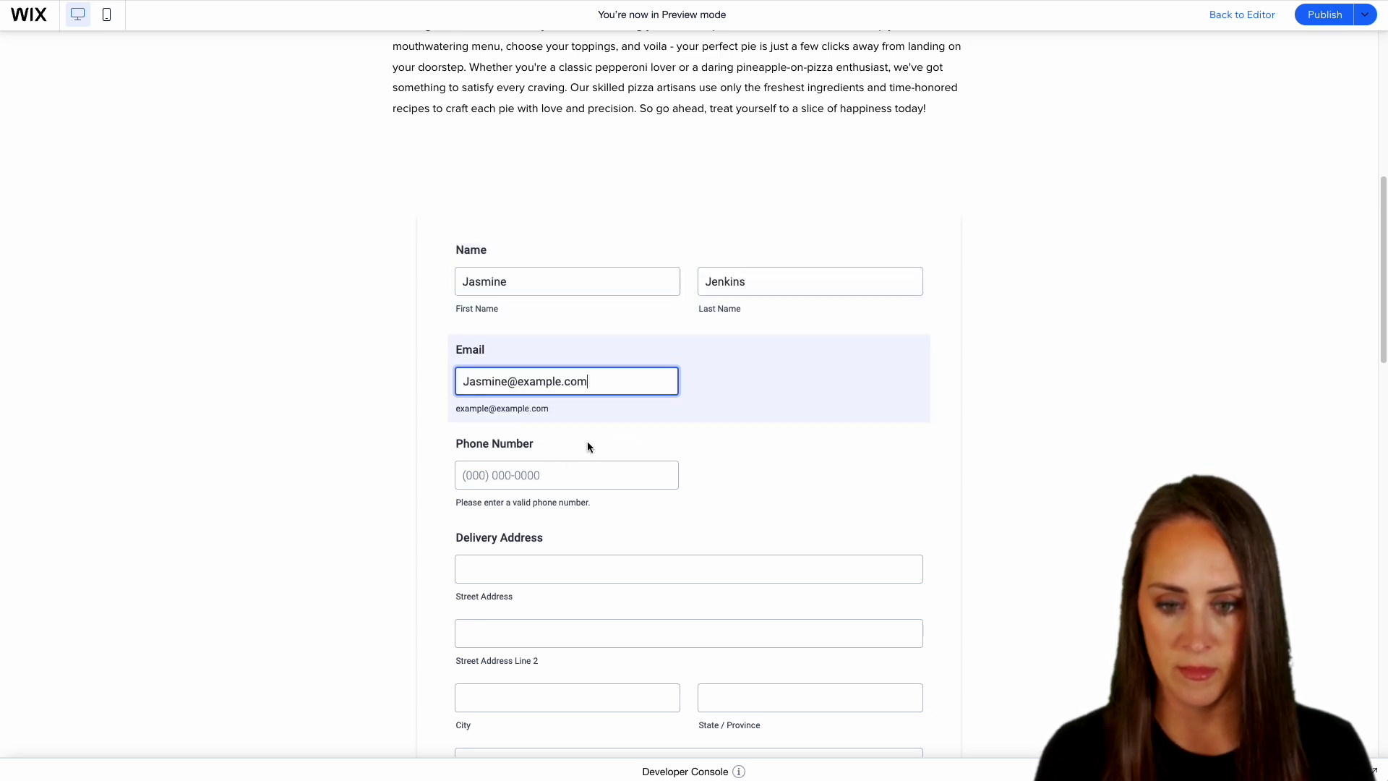
{"action": "key", "text": "Tab"}
- Autofill the delivery address and set the Pepperoni Slice quantity to 2
{"action": "scroll", "coordinate": [742, 501], "scroll_direction": "down", "scroll_amount": 2}
{"action": "scroll", "coordinate": [741, 500], "scroll_direction": "down", "scroll_amount": 2}
{"action": "left_click", "coordinate": [526, 297]}
{"action": "left_click", "coordinate": [699, 384]}
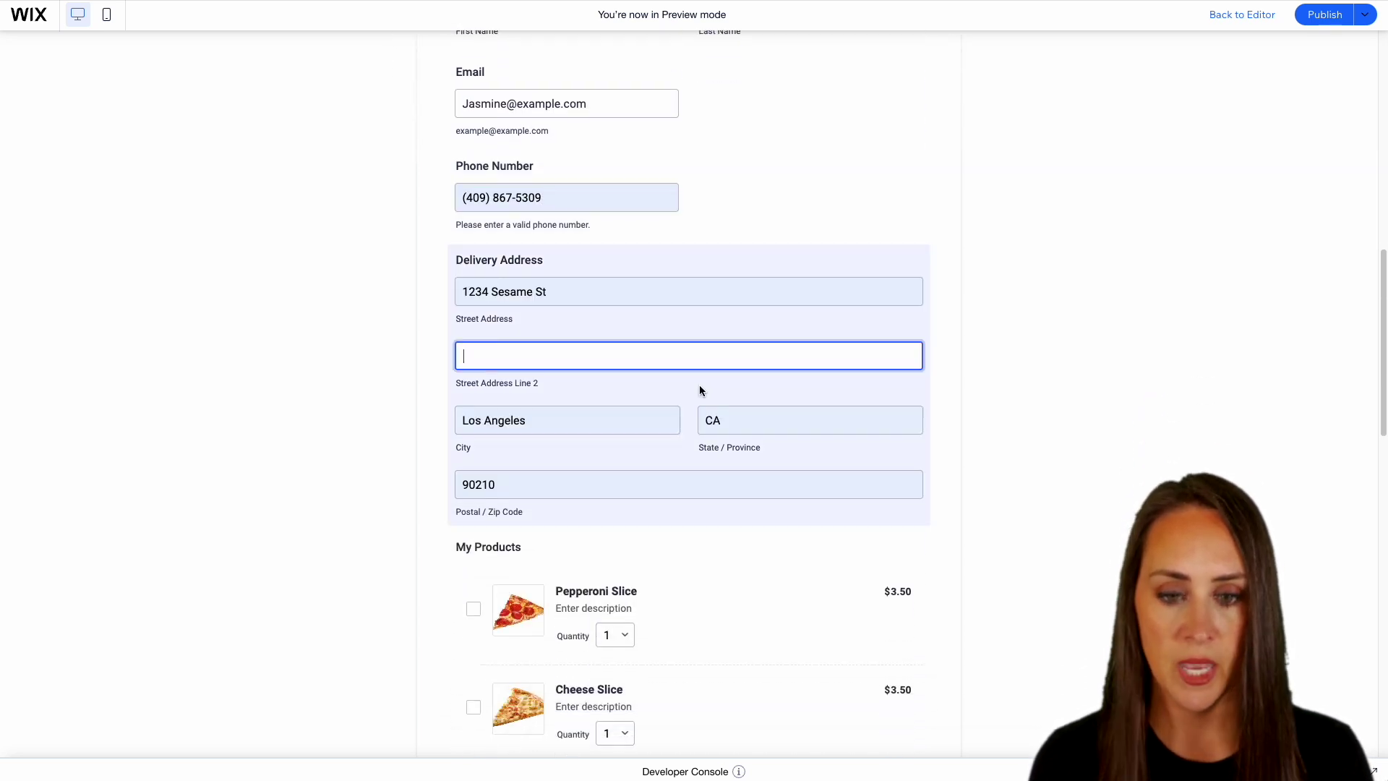
{"action": "scroll", "coordinate": [700, 384], "scroll_direction": "down", "scroll_amount": 3}
{"action": "scroll", "coordinate": [700, 387], "scroll_direction": "down", "scroll_amount": 2}
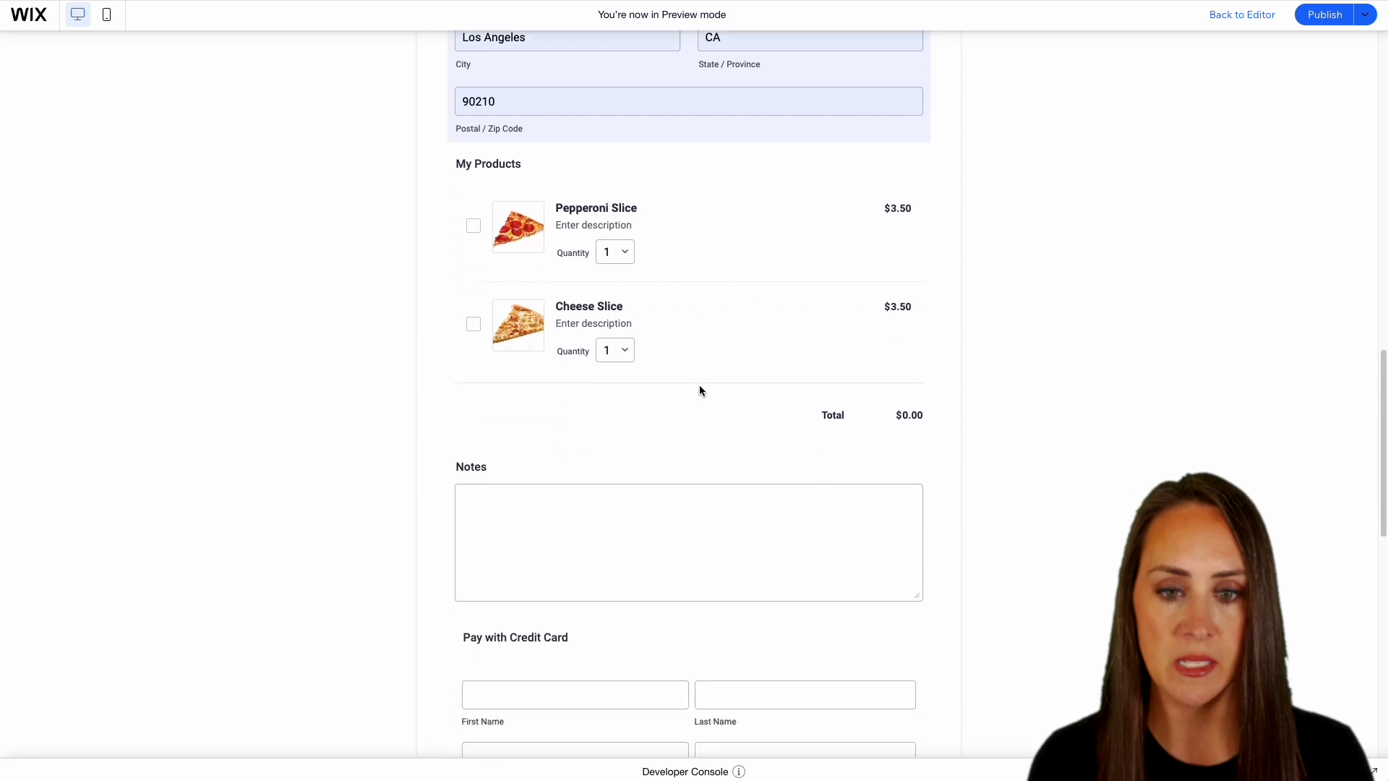
{"action": "left_click", "coordinate": [624, 244]}
{"action": "left_click", "coordinate": [614, 265]}
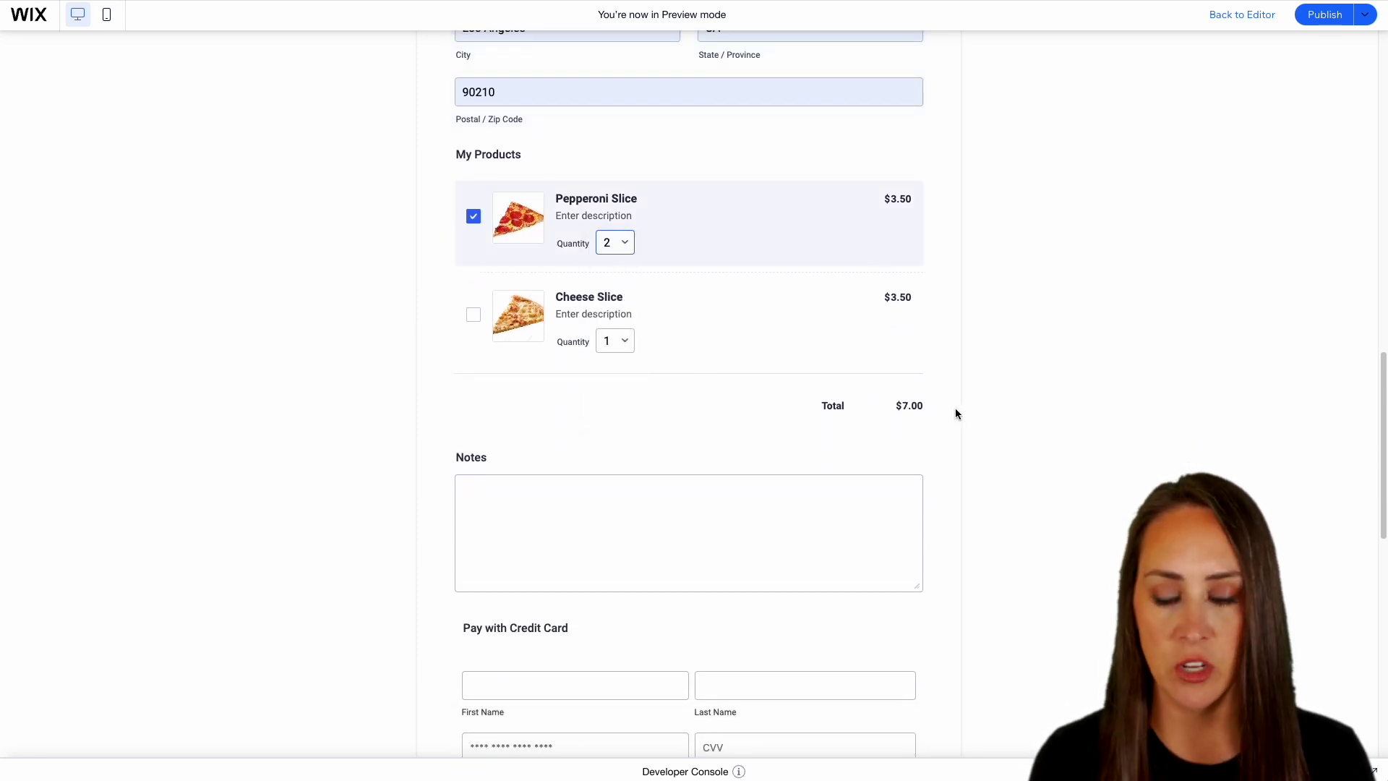
- Autofill the payment card details and submit the test order
{"action": "scroll", "coordinate": [691, 443], "scroll_direction": "down", "scroll_amount": 2}
{"action": "left_click", "coordinate": [634, 397]}
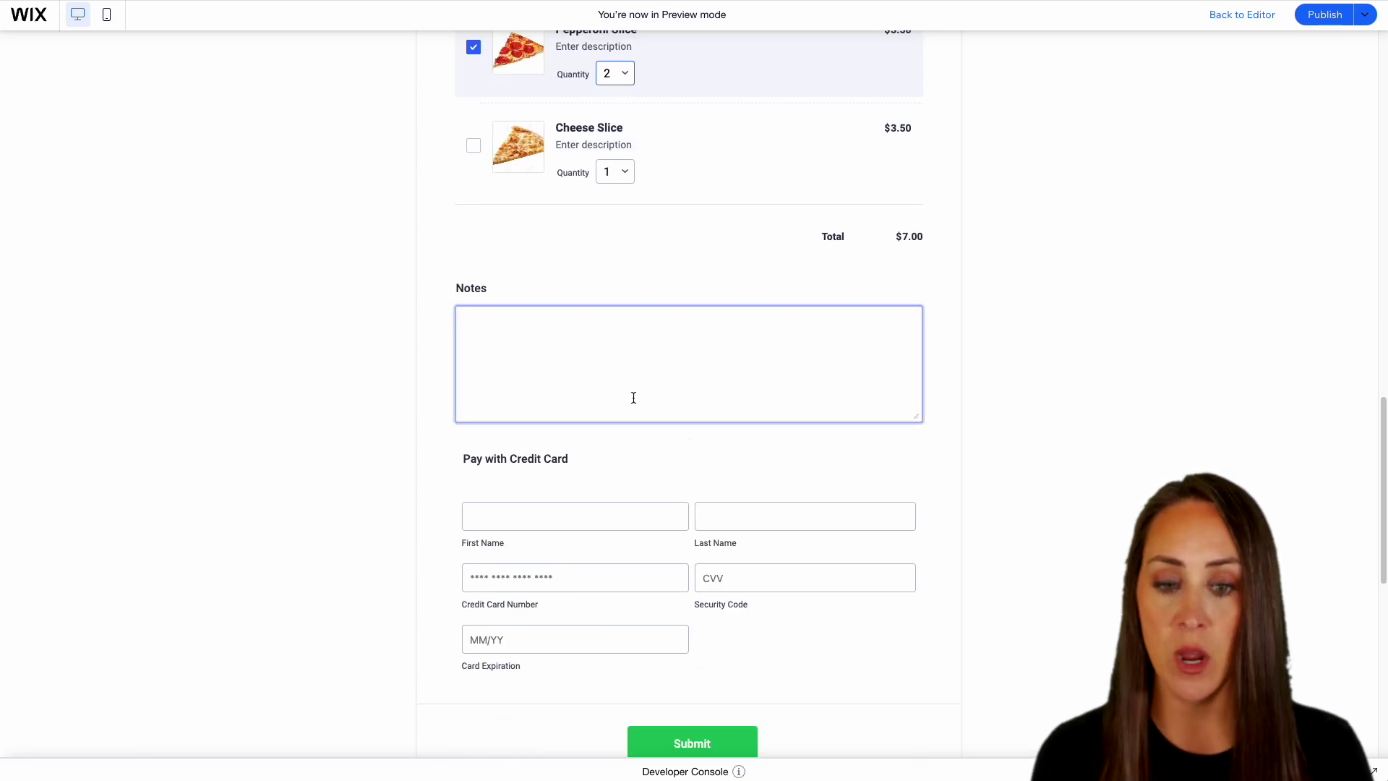
{"action": "scroll", "coordinate": [663, 391], "scroll_direction": "down", "scroll_amount": 3}
{"action": "left_click", "coordinate": [511, 271]}
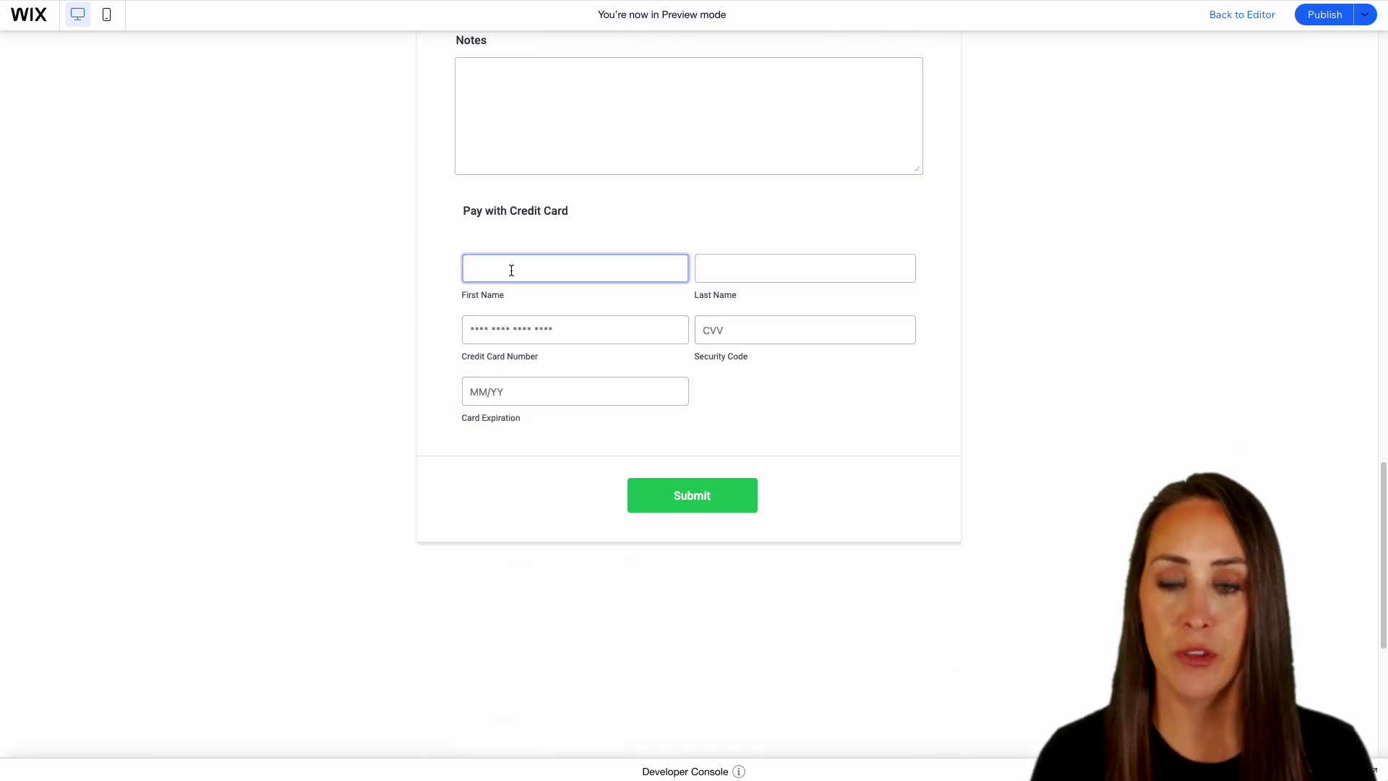
{"action": "left_click", "coordinate": [549, 302]}
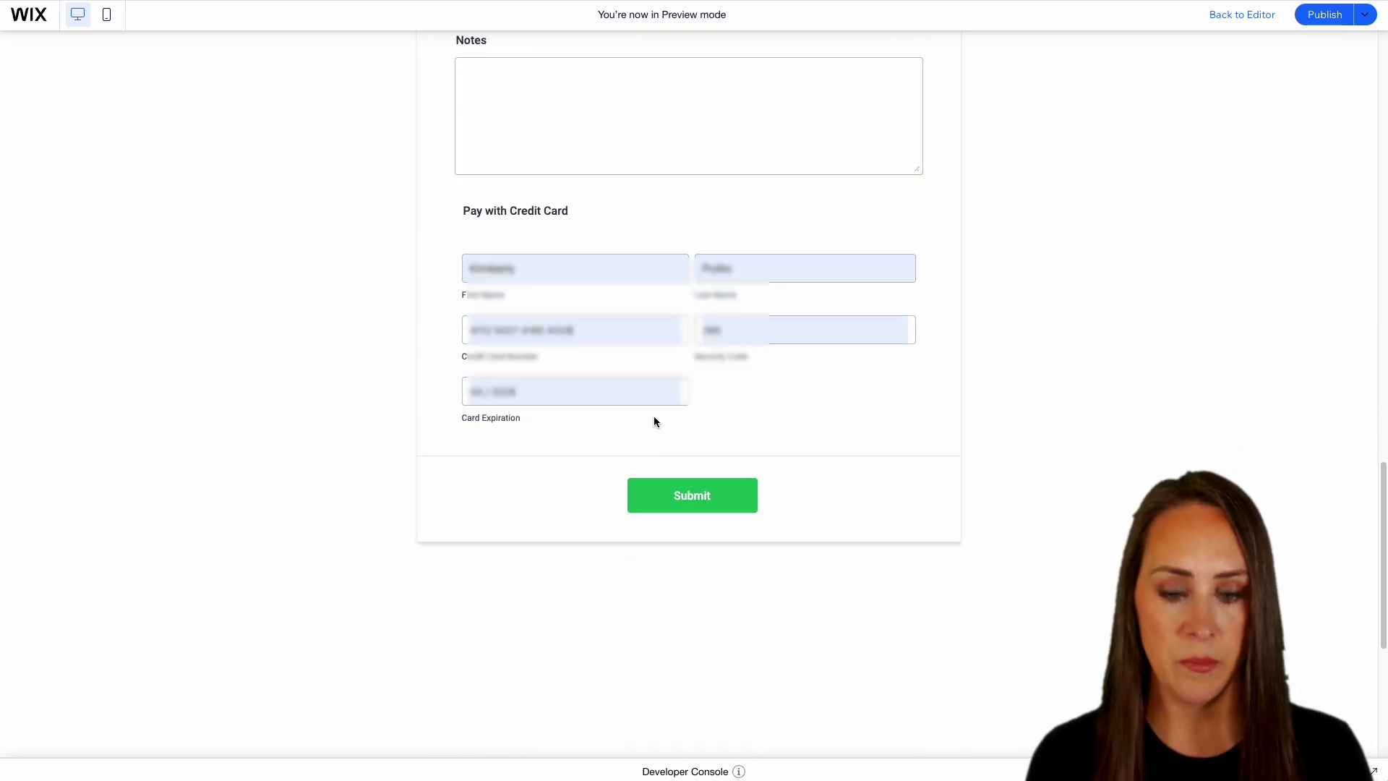
{"action": "left_click", "coordinate": [712, 501]}
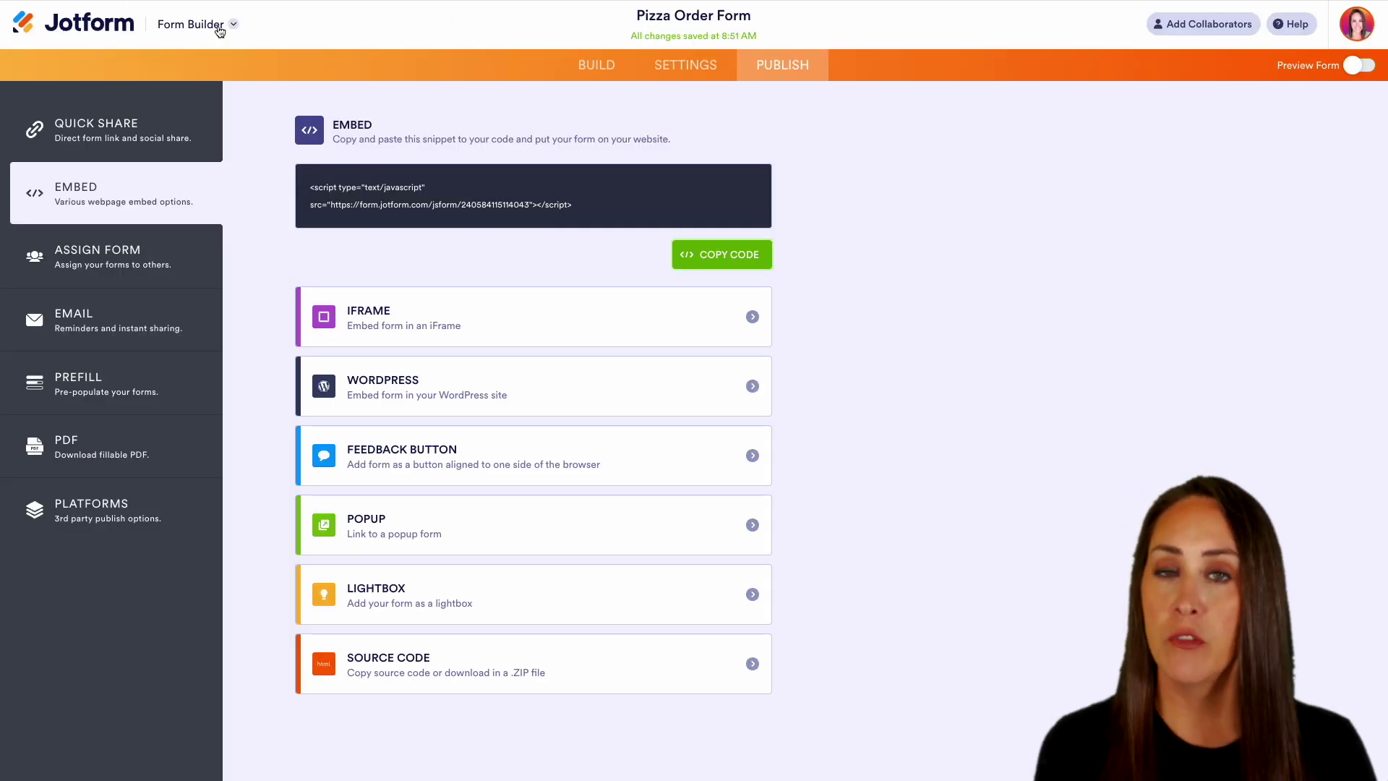
- Open the form's submissions in Jotform Tables and view the test order's Pepperoni Slice product details
{"action": "left_click", "coordinate": [220, 28]}
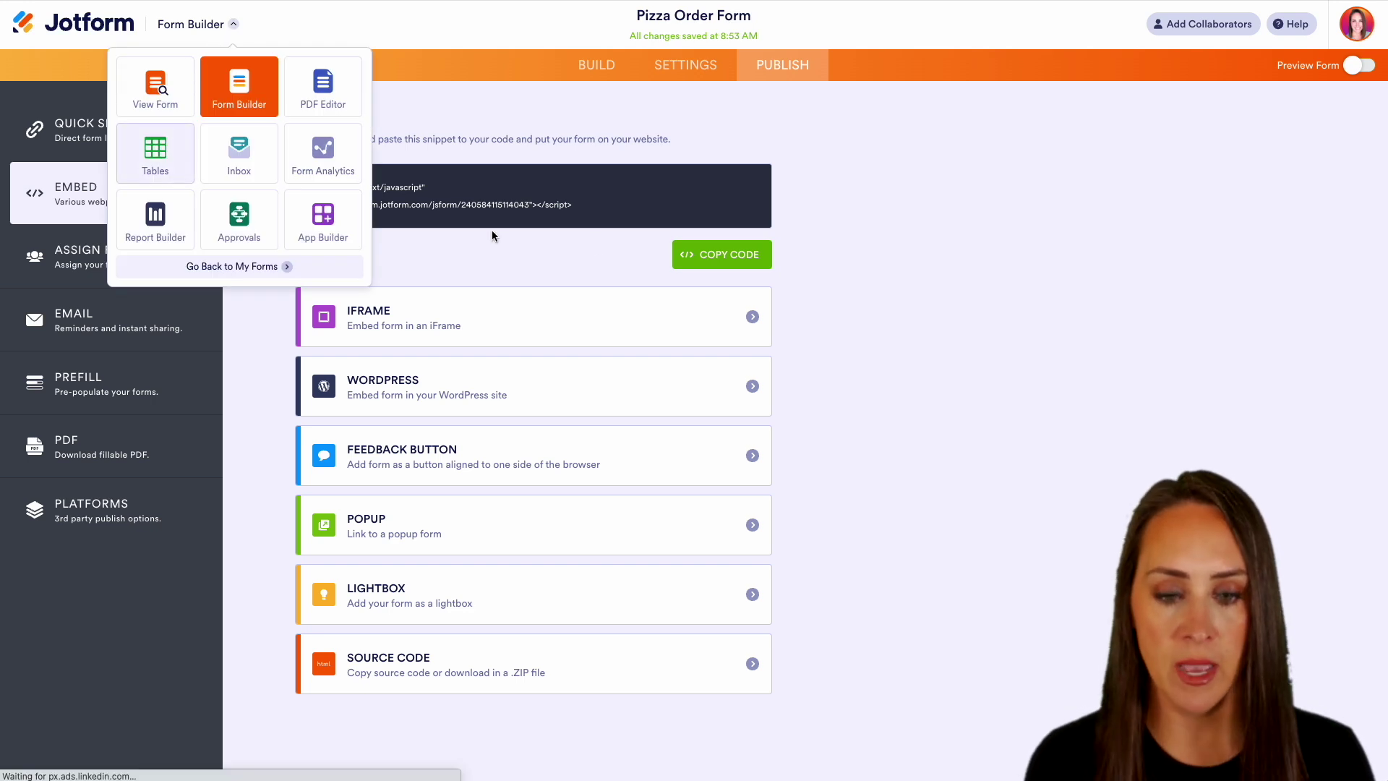
{"action": "left_click", "coordinate": [169, 145]}
{"action": "left_click", "coordinate": [905, 298]}
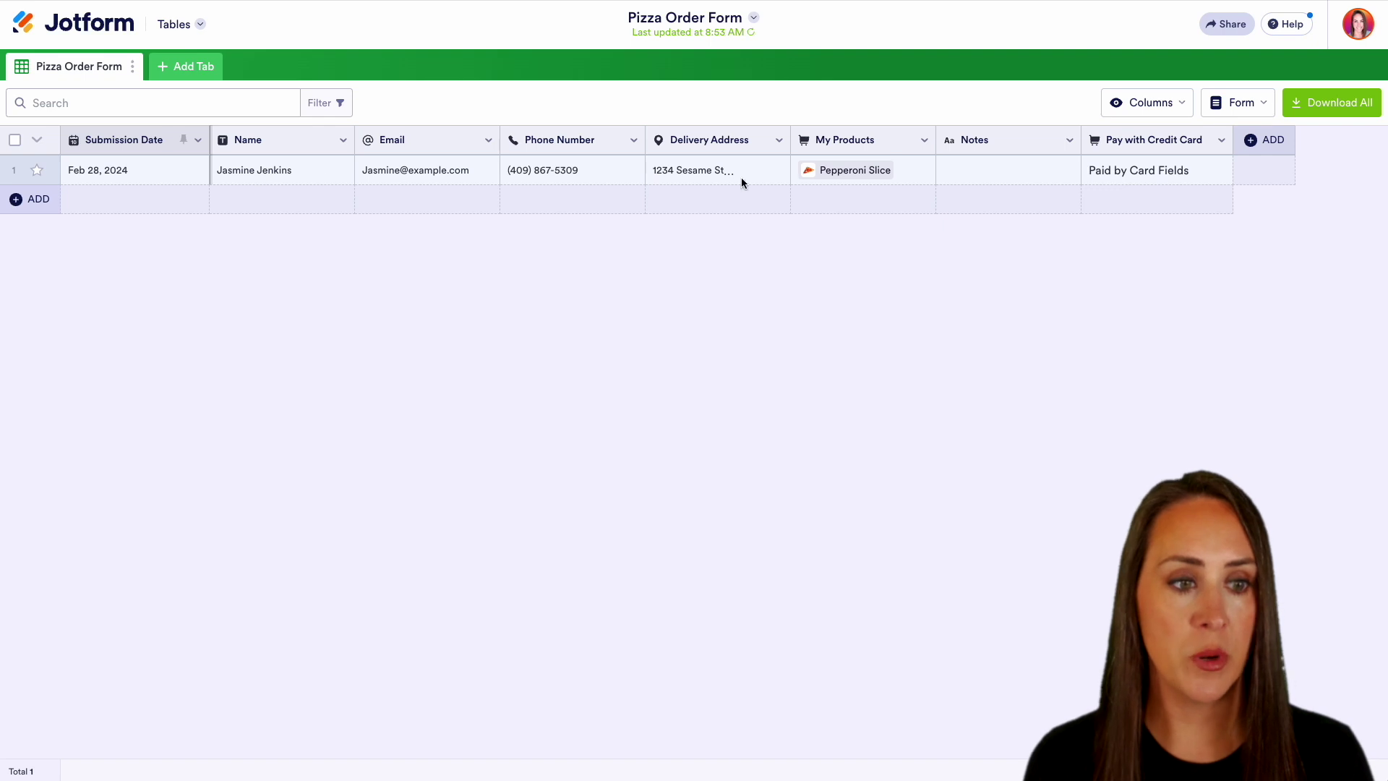
{"action": "left_click", "coordinate": [880, 172]}
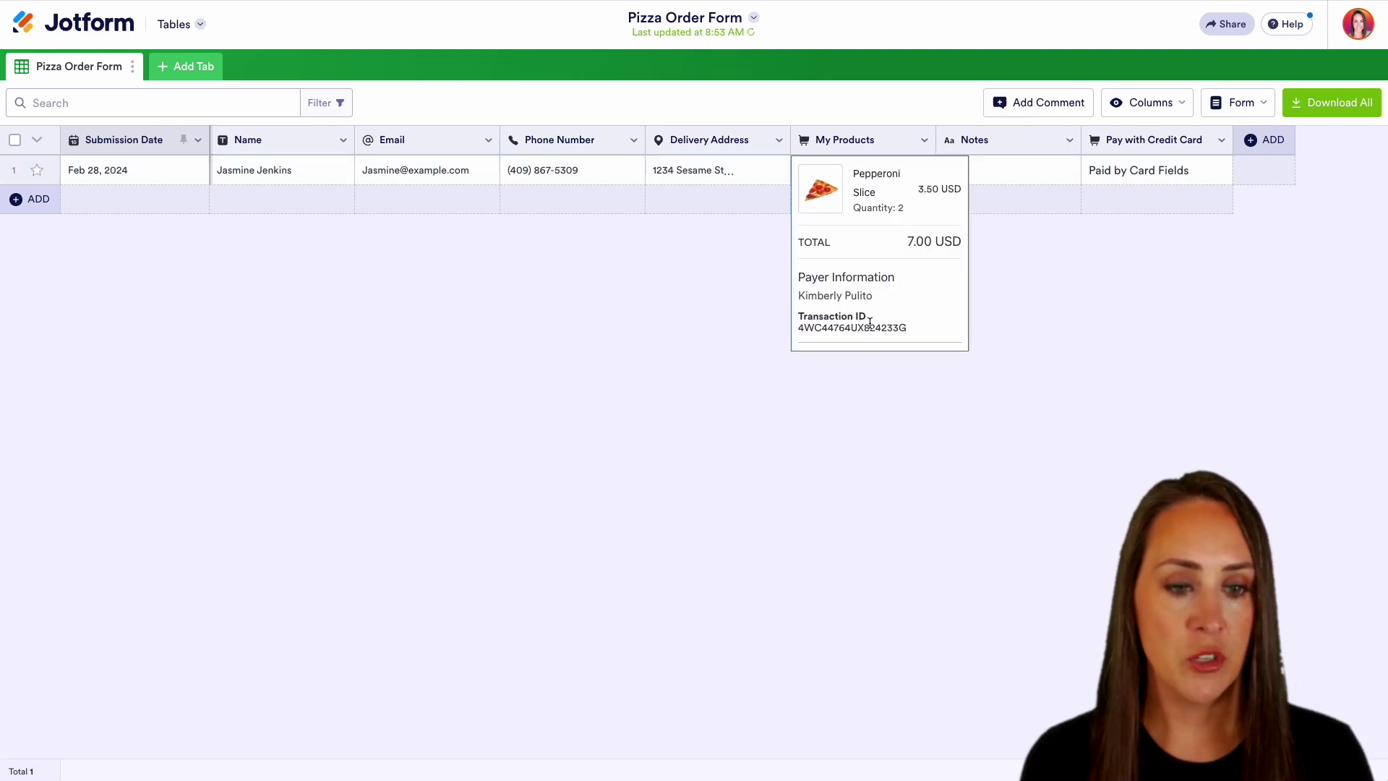
{"action": "left_click", "coordinate": [1033, 308]}
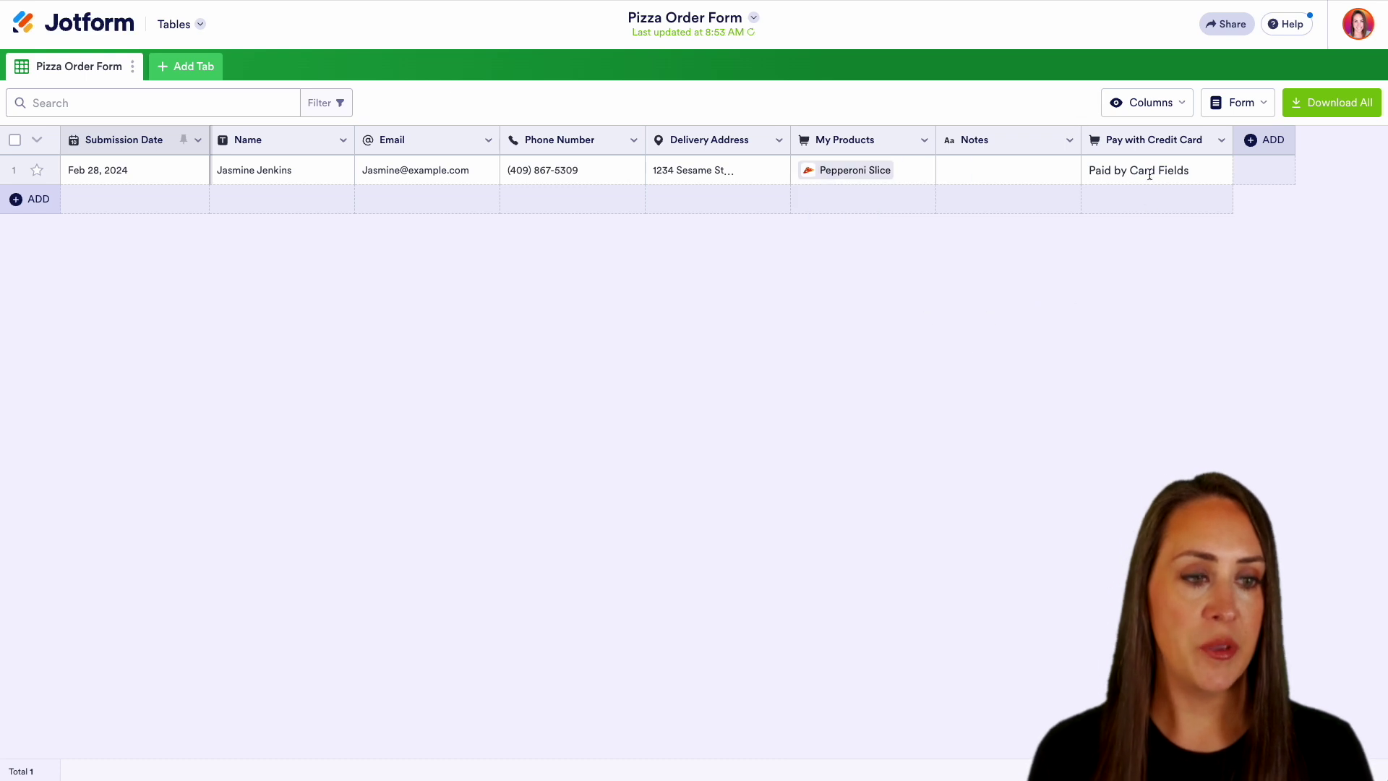